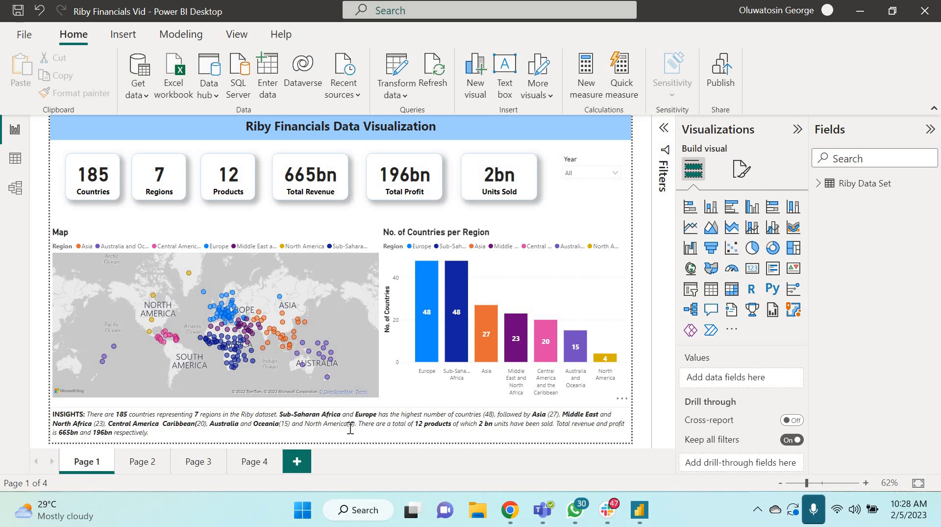
# Insert a text box on Page 2 and resize it into a banner spanning the full page width along the upper edge.
pyautogui.click(136, 464)
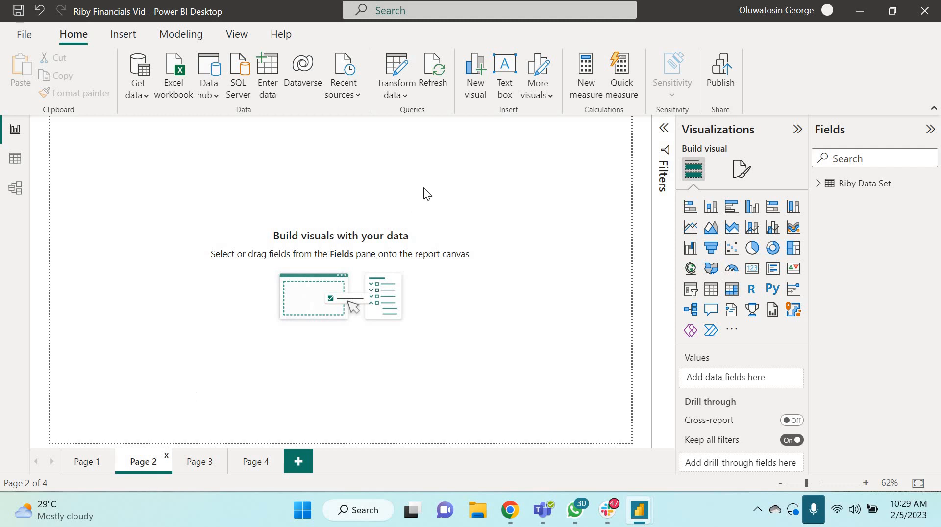
pyautogui.click(510, 77)
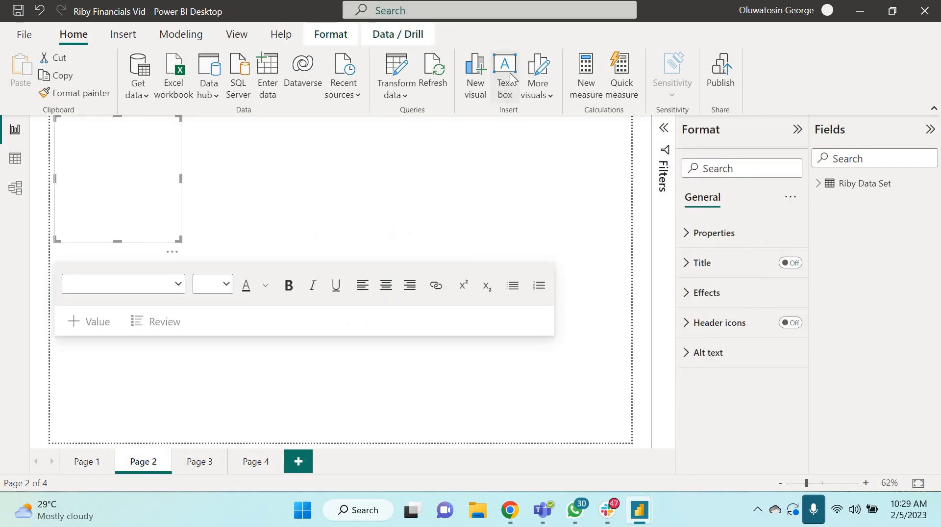
pyautogui.moveTo(180, 181); pyautogui.dragTo(559, 167)
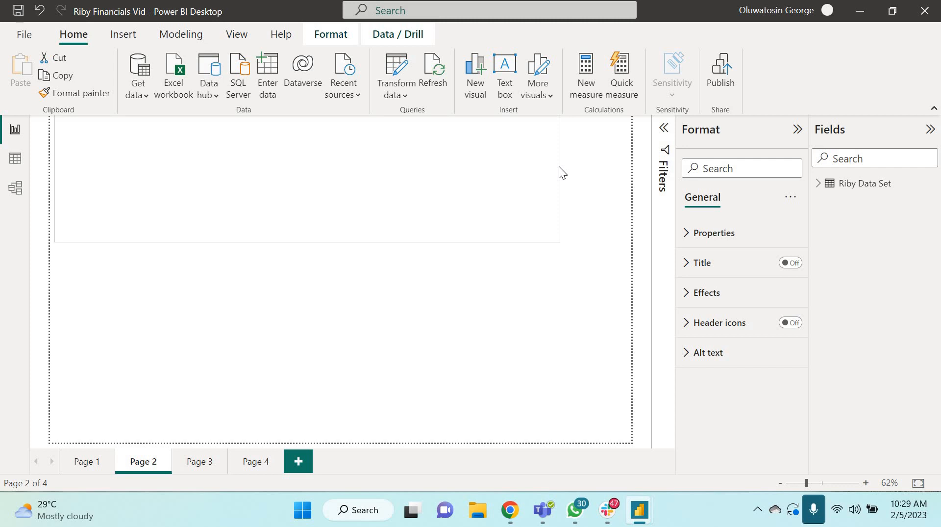
pyautogui.moveTo(559, 177); pyautogui.dragTo(631, 173)
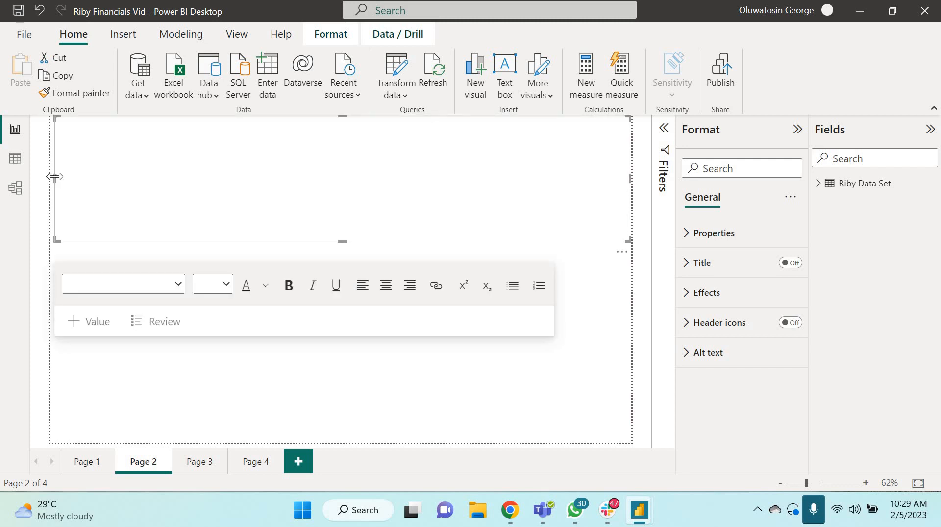
pyautogui.moveTo(57, 172); pyautogui.dragTo(43, 174)
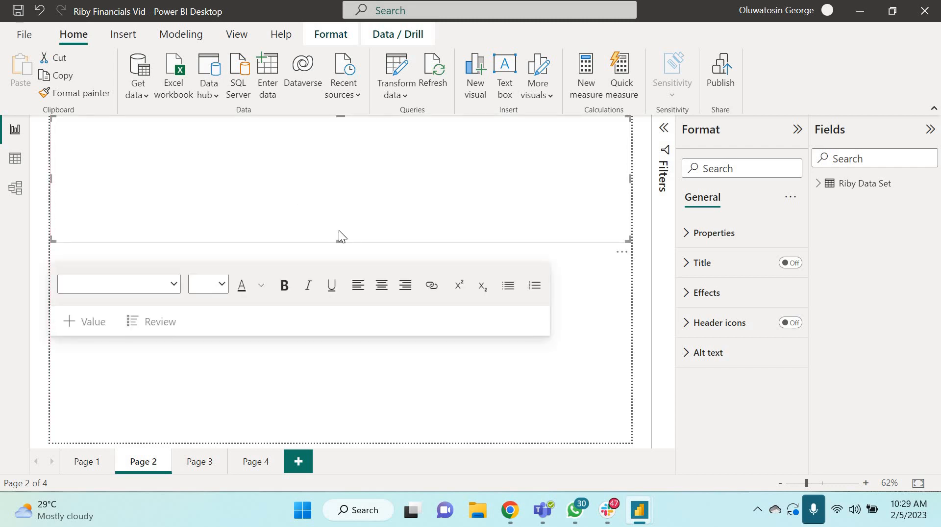
pyautogui.moveTo(343, 242); pyautogui.dragTo(343, 153)
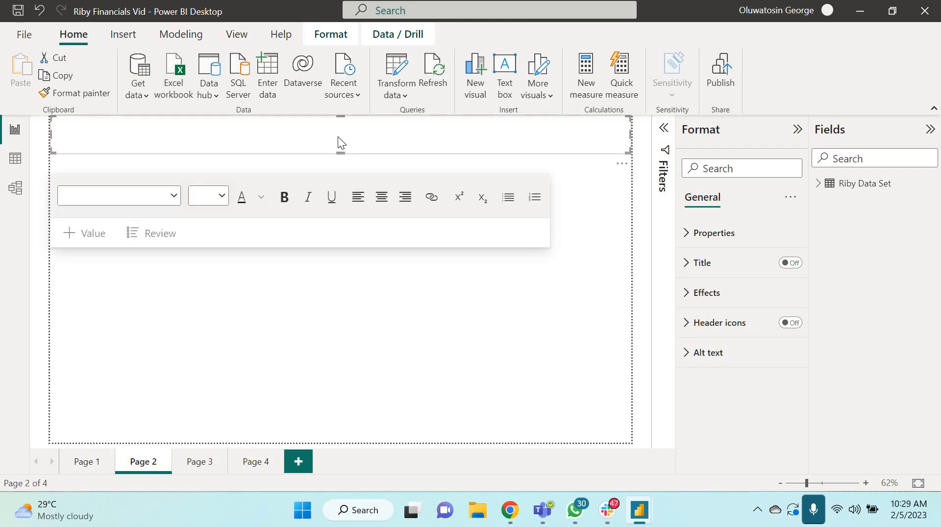
# Enter the heading "Revenue and Profit Trend" in the text box.
pyautogui.write('Reven')
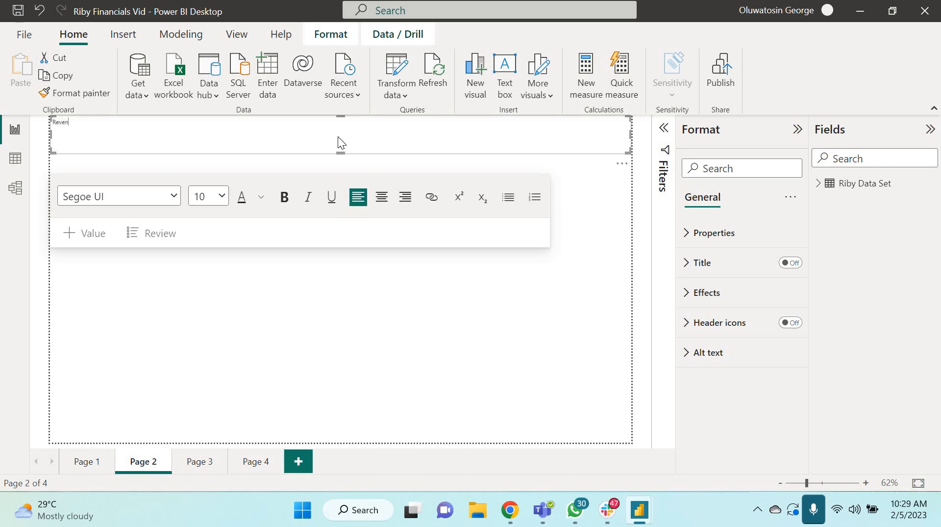
pyautogui.write('ue vs.')
pyautogui.press('BackSpace')
pyautogui.press('BackSpace')
pyautogui.press('BackSpace')
pyautogui.press('BackSpace')
pyautogui.write('and Profit ')
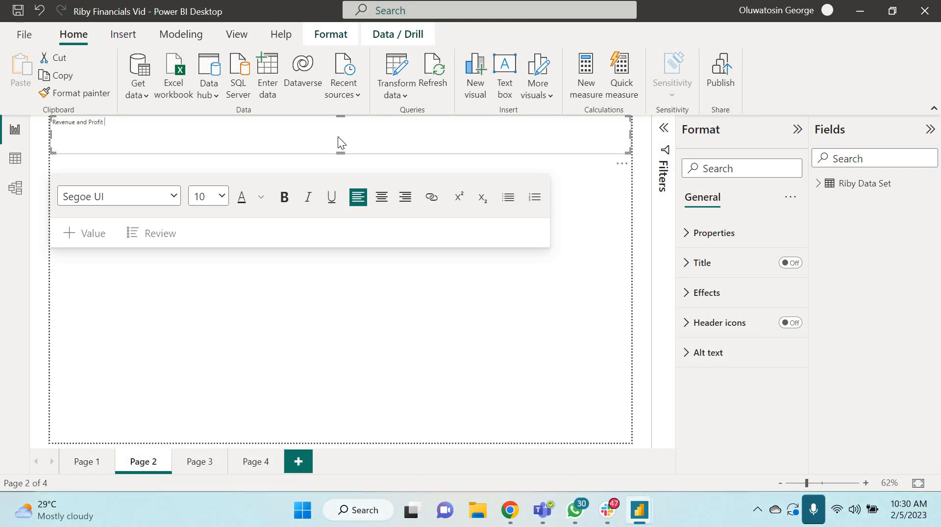
pyautogui.write('Trend')
# Format the heading text as bold, size 24 and centered, and reduce the text box height.
pyautogui.tripleClick(237, 120)
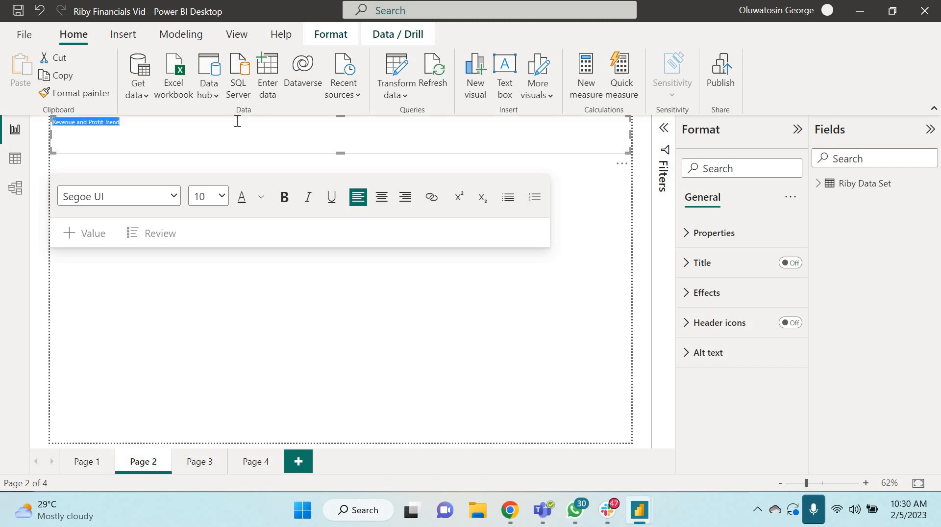
pyautogui.click(284, 197)
pyautogui.click(222, 196)
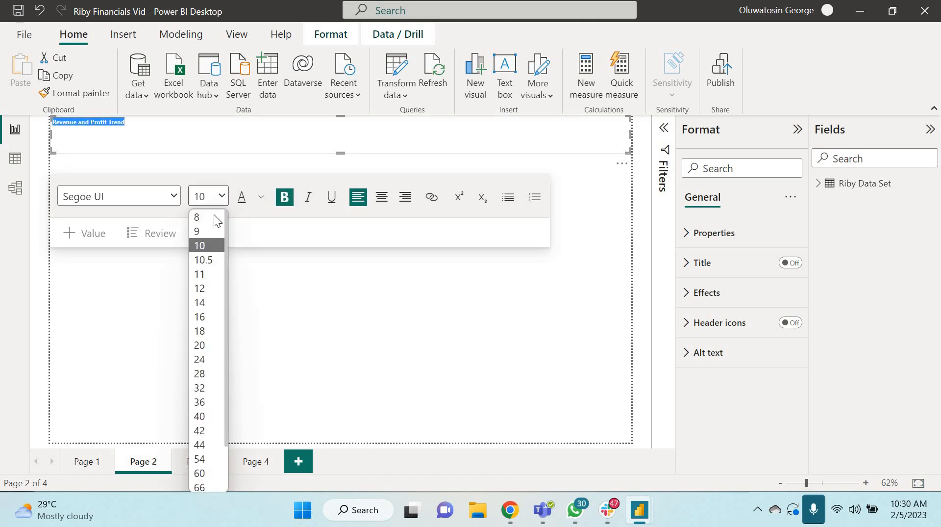
pyautogui.click(207, 363)
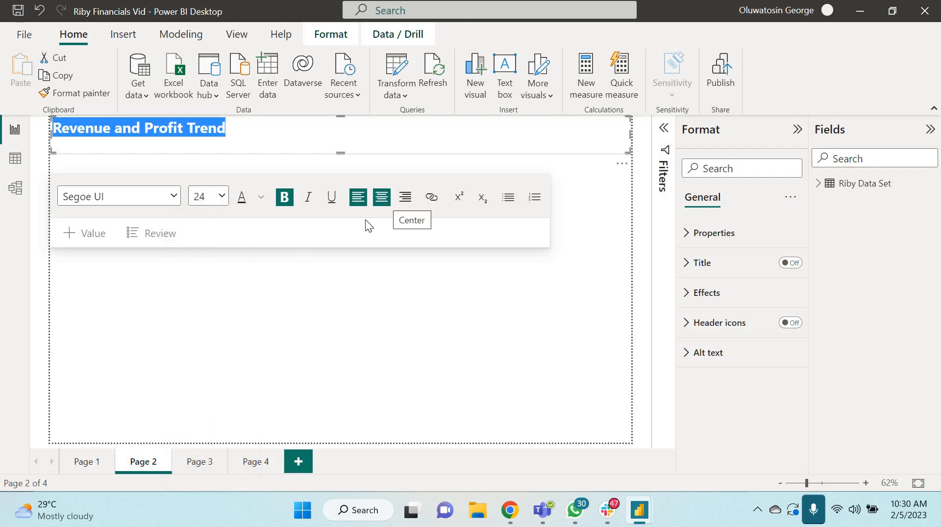
pyautogui.click(383, 197)
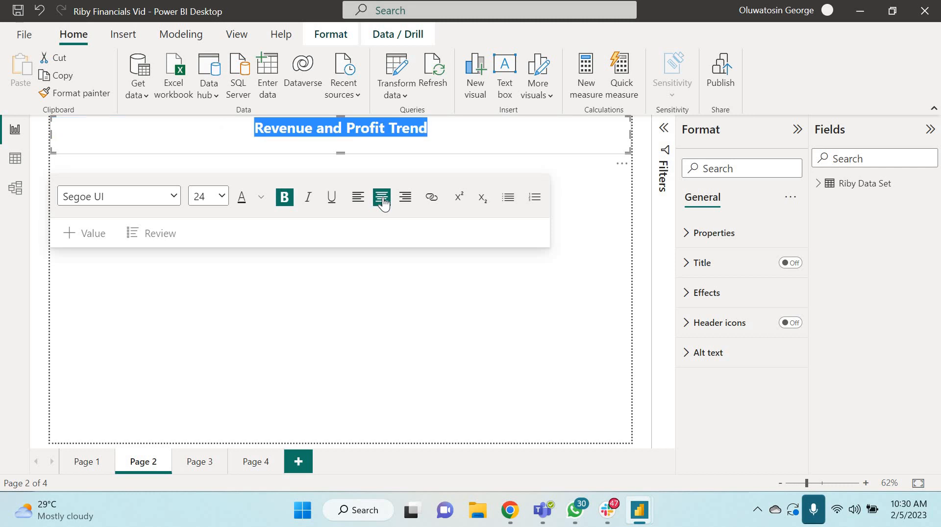
pyautogui.moveTo(339, 152); pyautogui.dragTo(339, 143)
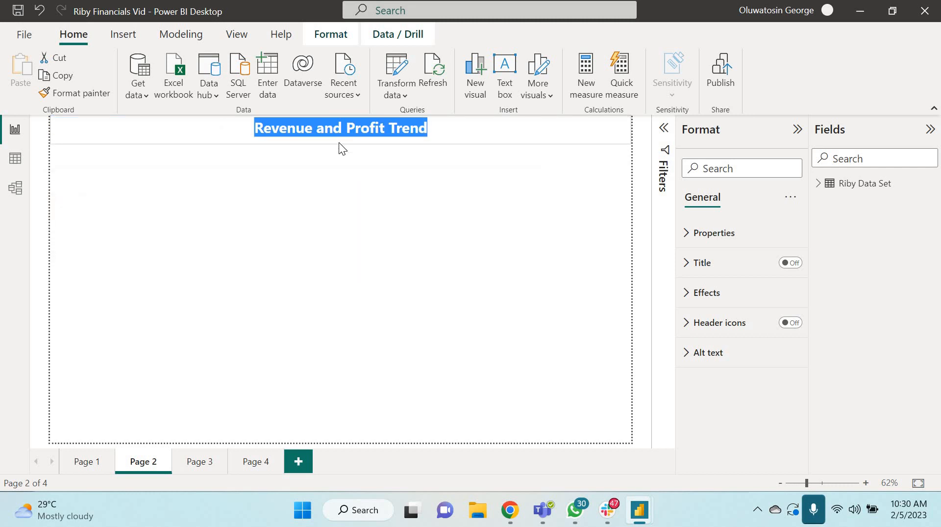
# Give the heading text box a light blue background and shrink its height to fit the text closely.
pyautogui.click(472, 132)
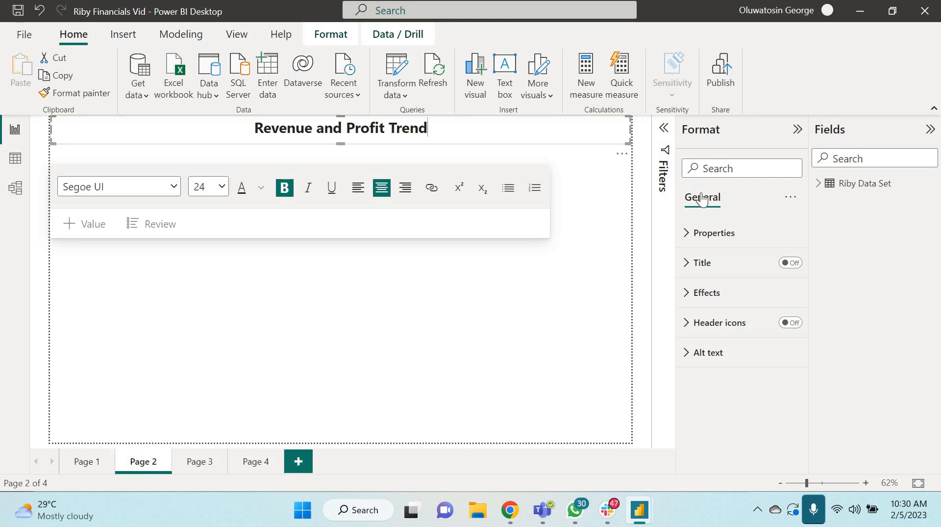
pyautogui.click(688, 293)
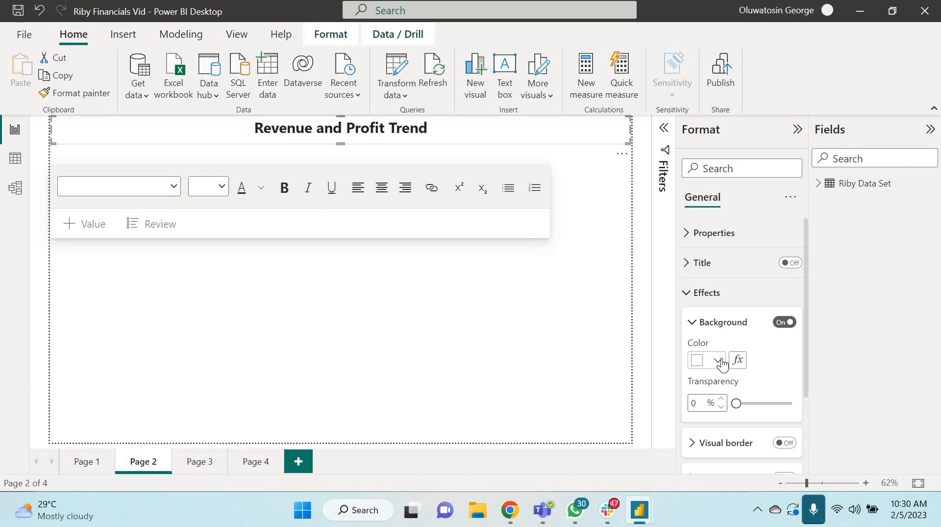
pyautogui.click(720, 361)
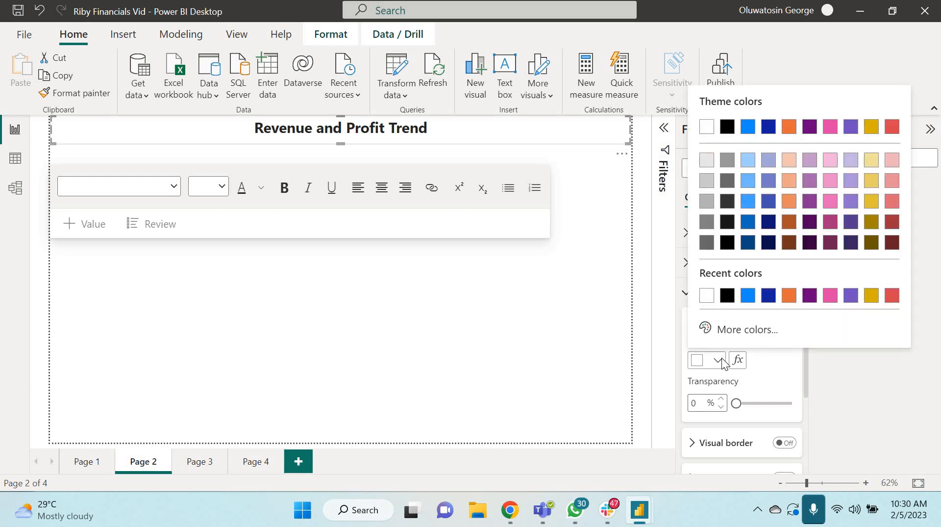
pyautogui.click(748, 166)
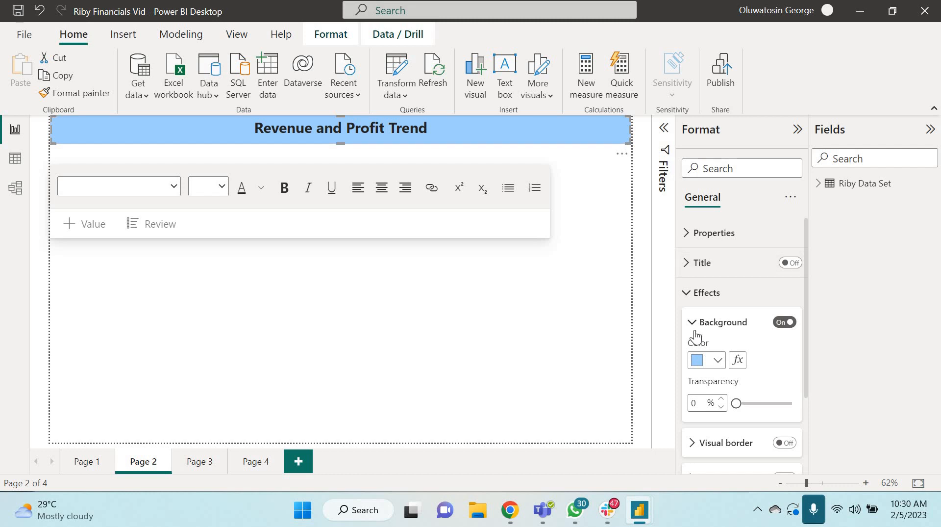
pyautogui.scroll(-2, 739, 384)
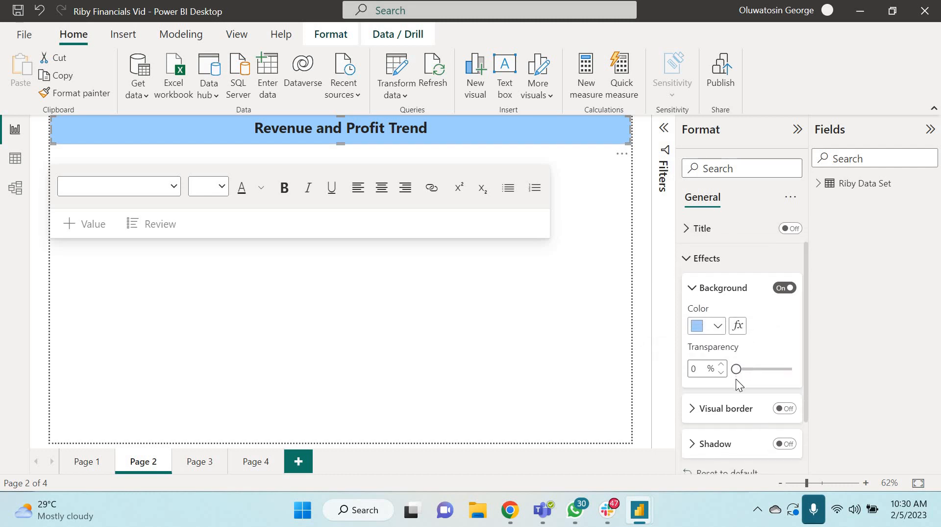
pyautogui.scroll(-1, 736, 384)
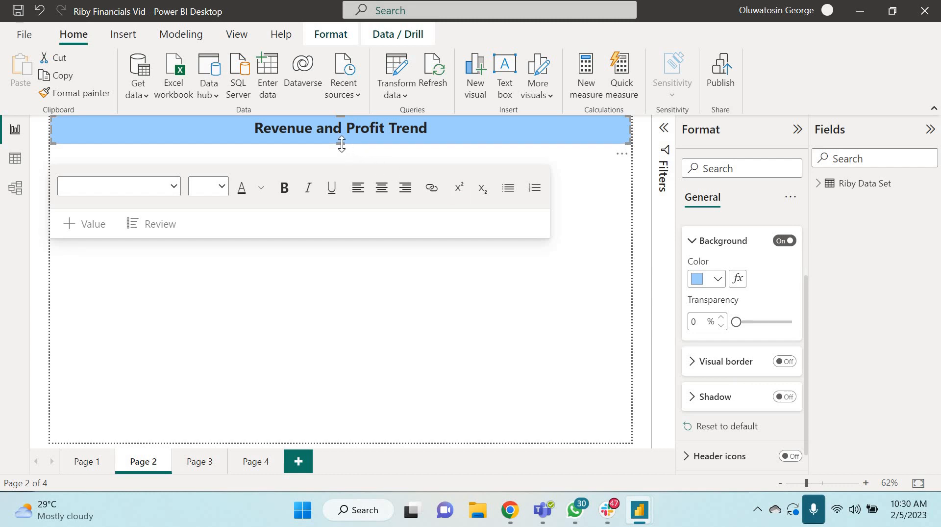
pyautogui.moveTo(341, 144); pyautogui.dragTo(343, 139)
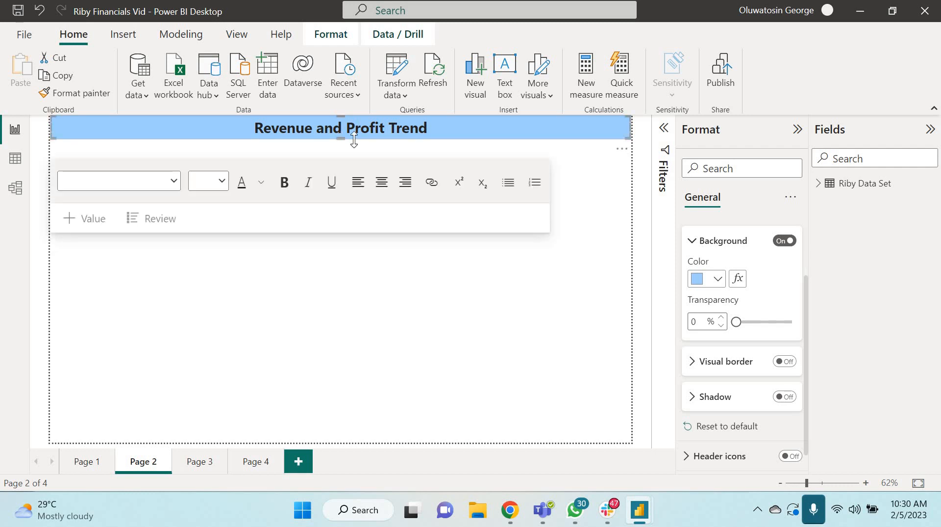
pyautogui.click(366, 289)
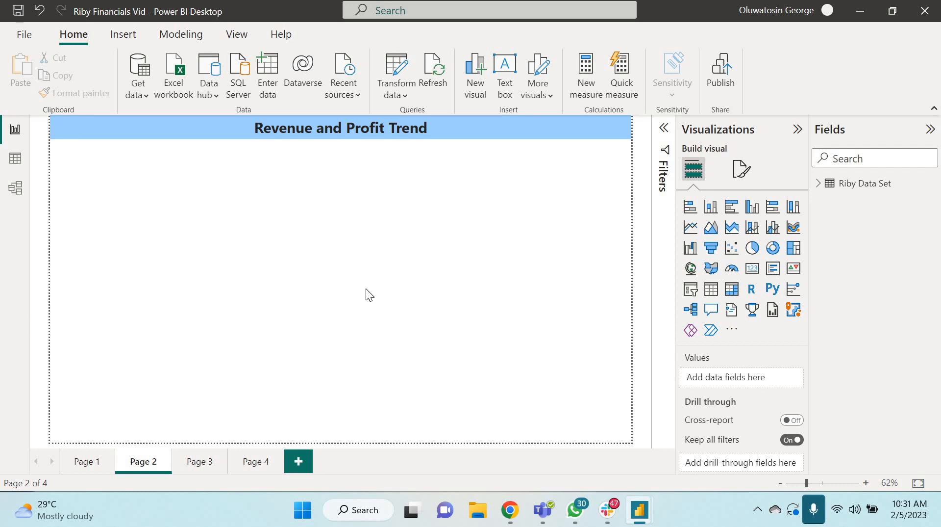
# Add a donut chart and size it as a compact visual directly below the heading at the page's left edge.
pyautogui.click(773, 251)
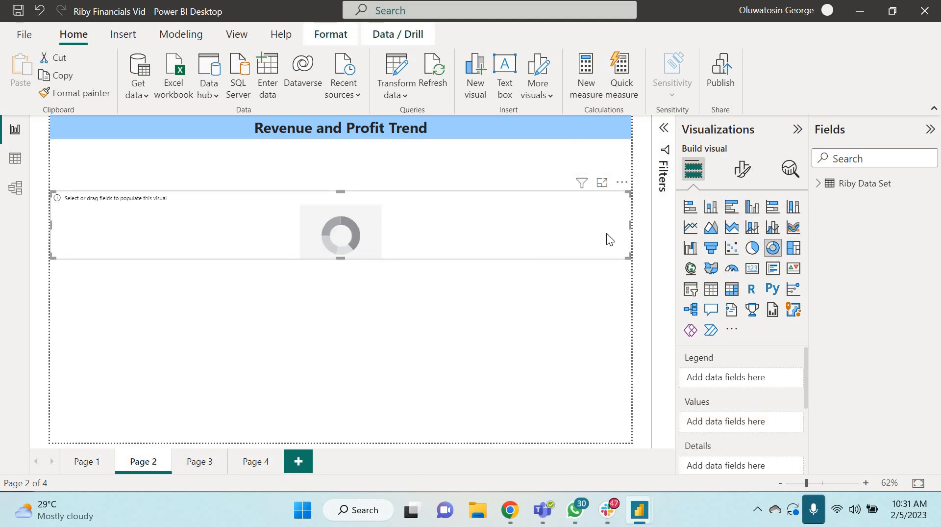
pyautogui.moveTo(630, 223); pyautogui.dragTo(196, 214)
pyautogui.moveTo(168, 186); pyautogui.dragTo(168, 135)
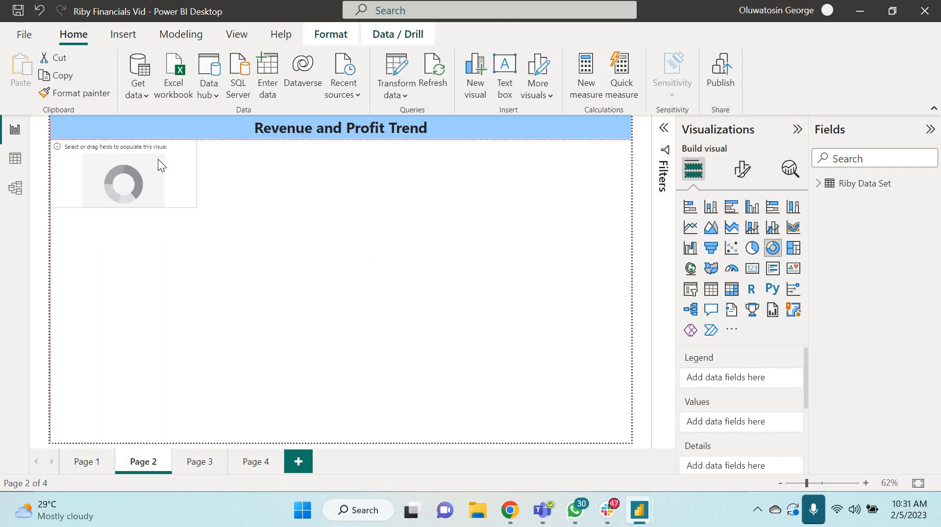
pyautogui.moveTo(124, 202); pyautogui.dragTo(123, 248)
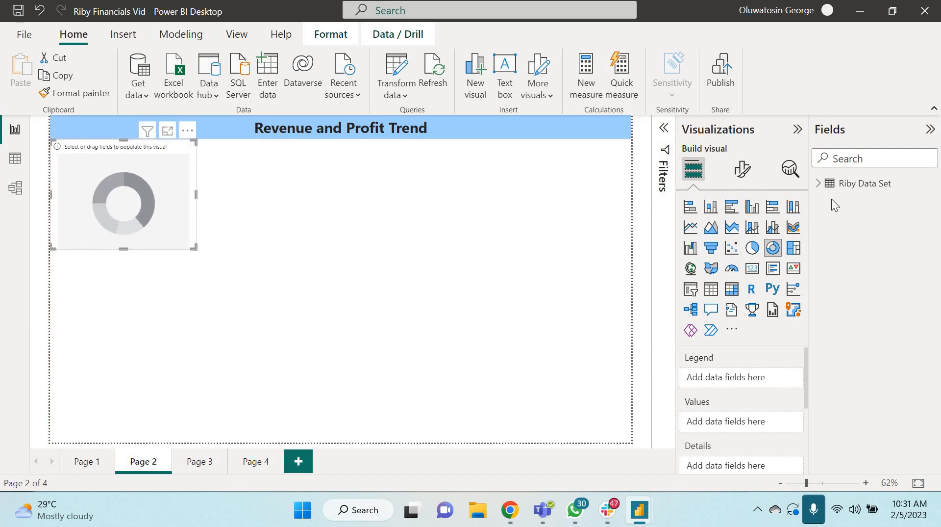
# Show Total Revenue in the donut chart with Region as the legend, and enlarge the chart to nearly half the page width.
pyautogui.click(817, 184)
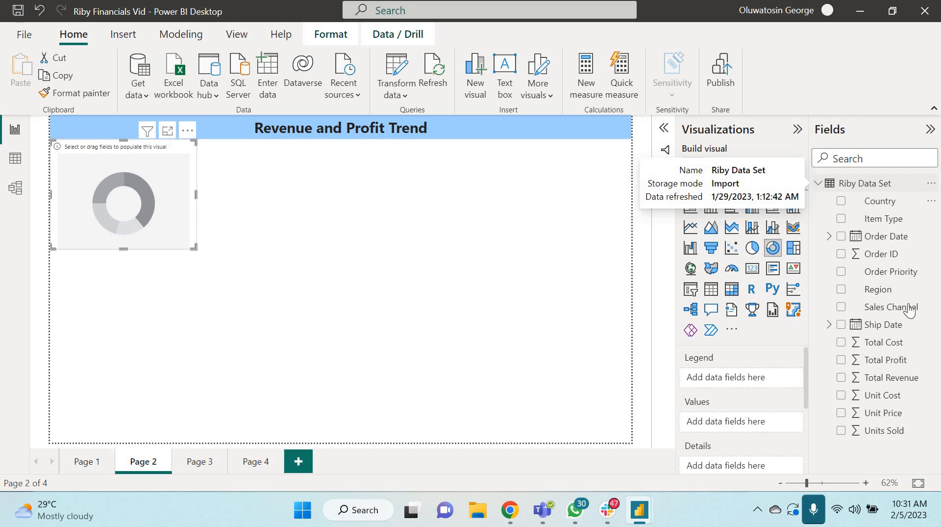
pyautogui.click(842, 381)
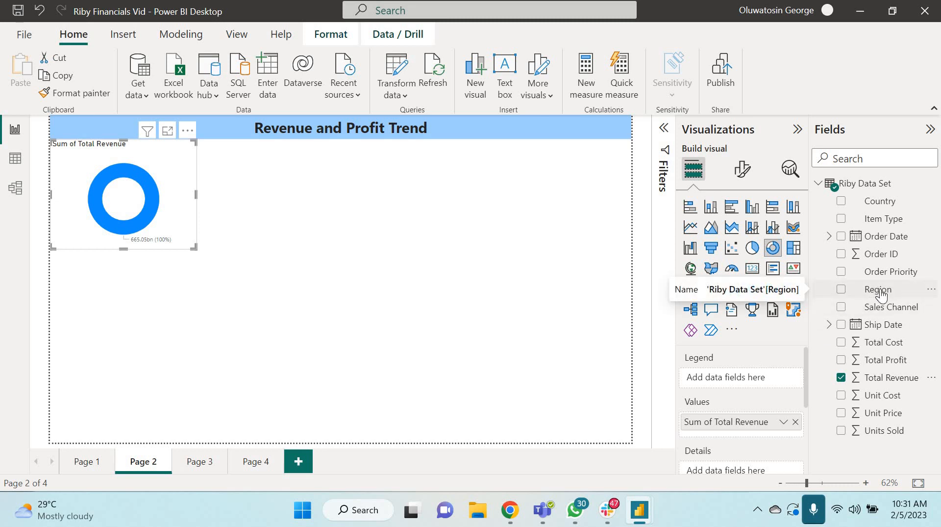
pyautogui.moveTo(881, 295); pyautogui.dragTo(747, 382)
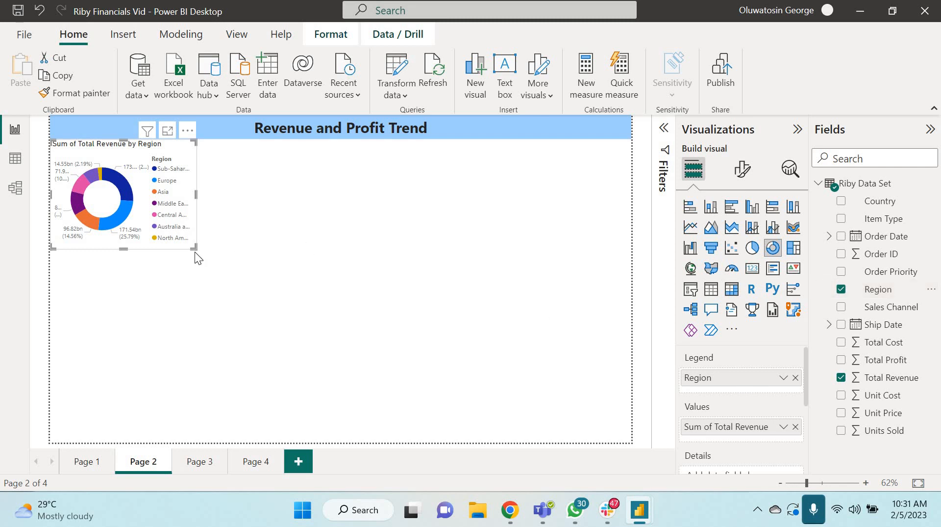
pyautogui.moveTo(204, 253); pyautogui.dragTo(313, 287)
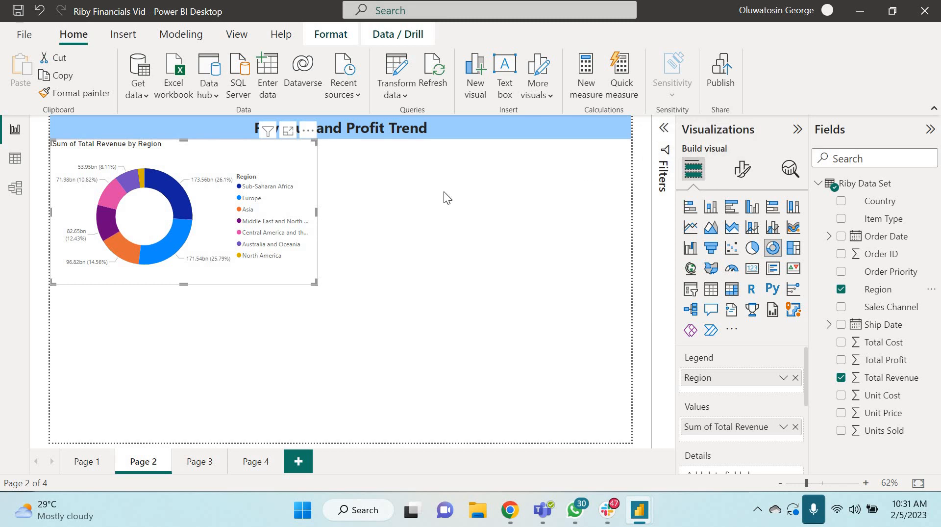
# Change the donut chart's title text to "Total Revenue by Region".
pyautogui.click(744, 170)
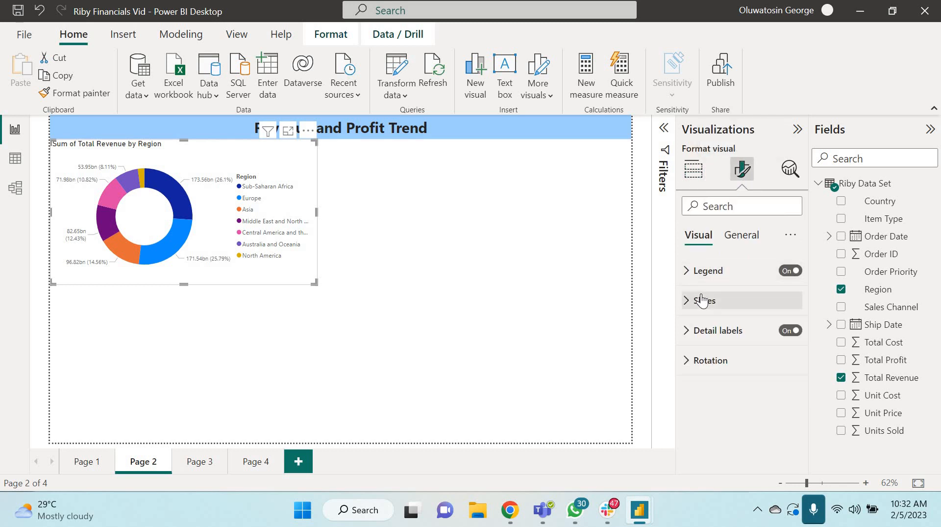
pyautogui.click(735, 240)
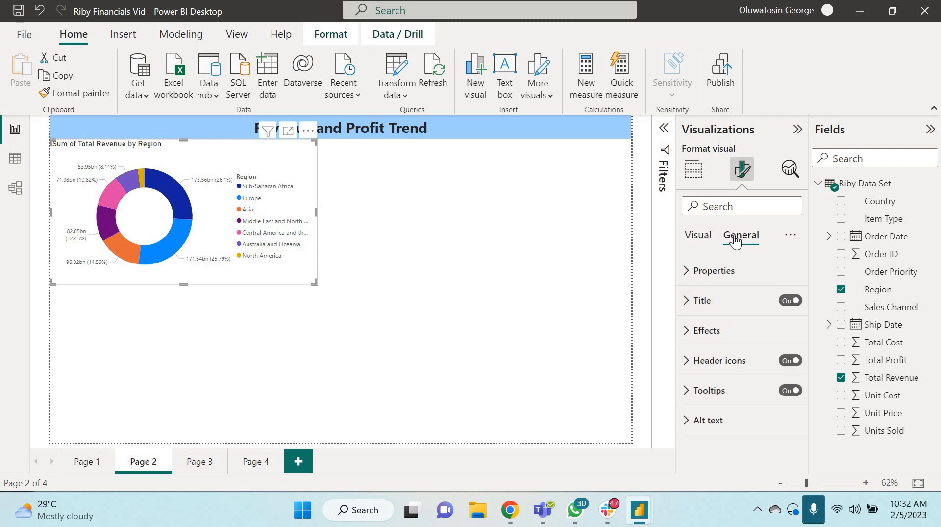
pyautogui.click(686, 302)
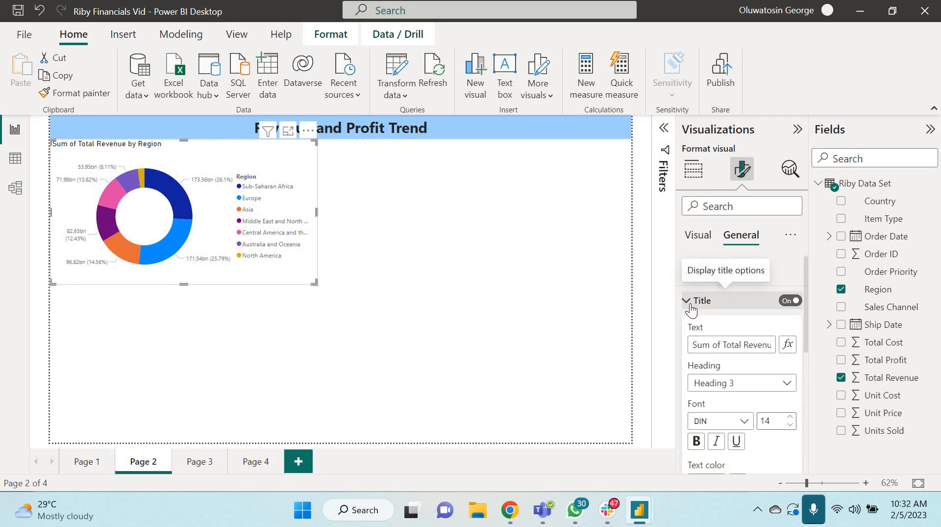
pyautogui.tripleClick(713, 345)
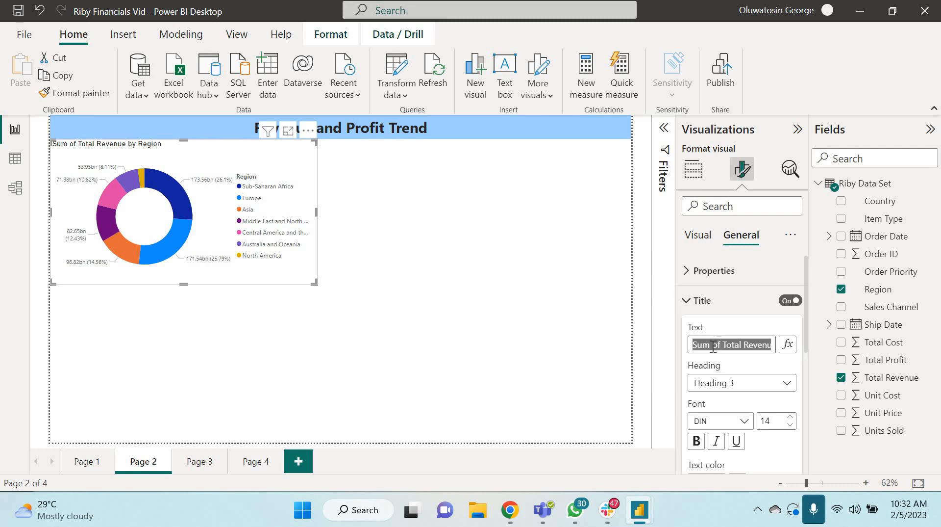
pyautogui.write('Total rev')
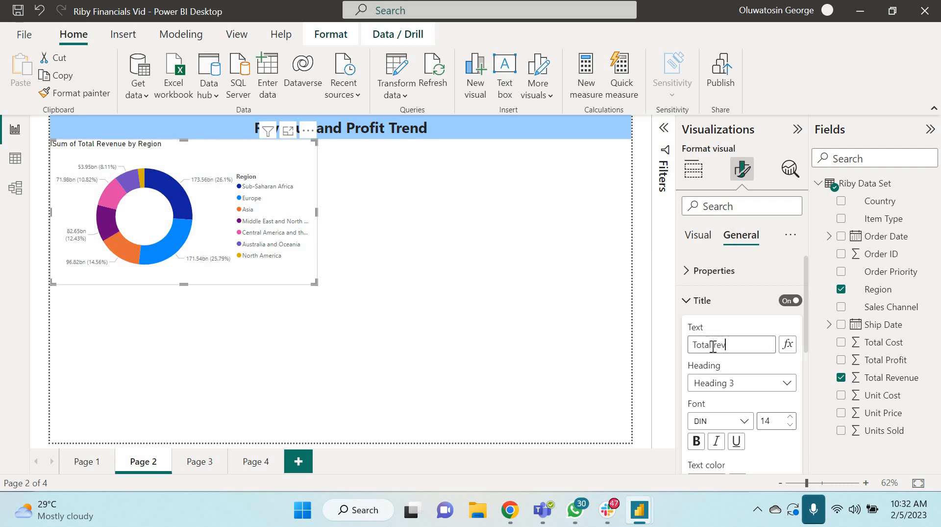
pyautogui.press('BackSpace')
pyautogui.press('BackSpace')
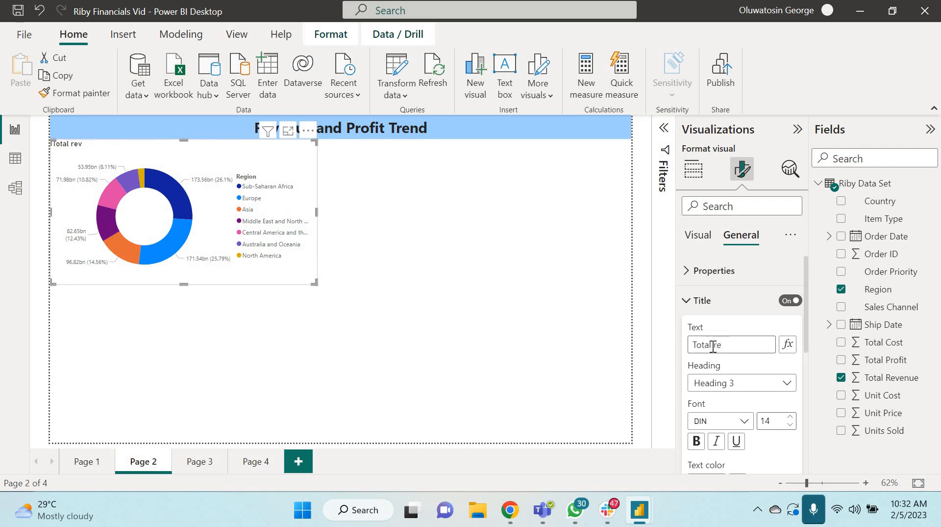
pyautogui.write('Revenue by Region')
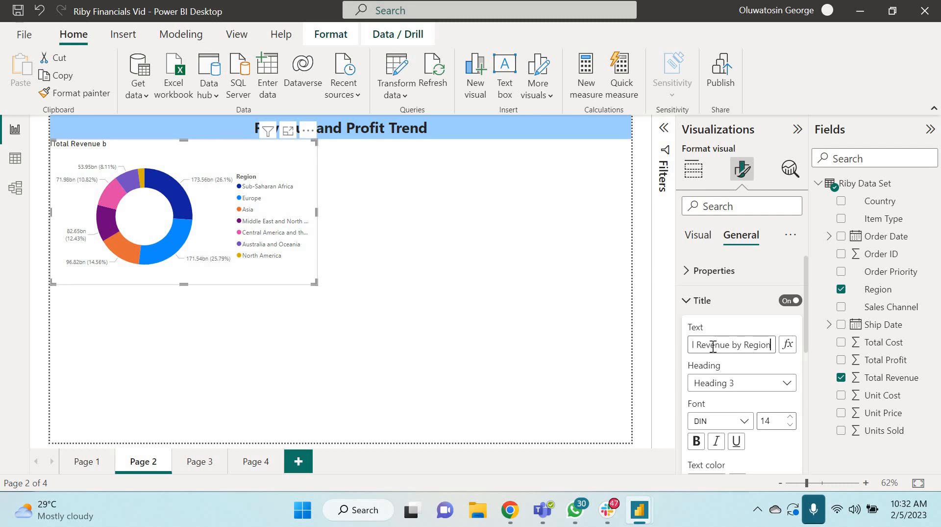
# Make the donut chart's title bold and set its font size to 15.
pyautogui.click(696, 441)
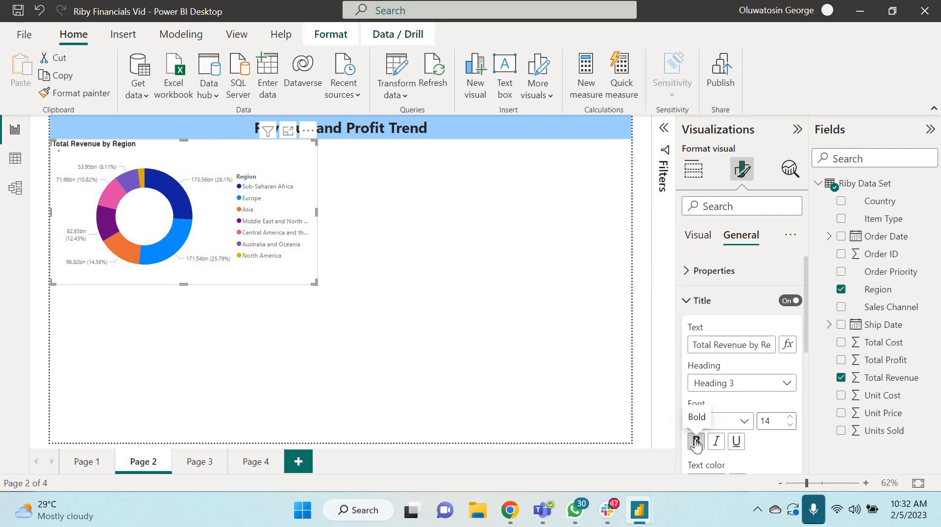
pyautogui.click(790, 418)
pyautogui.click(791, 418)
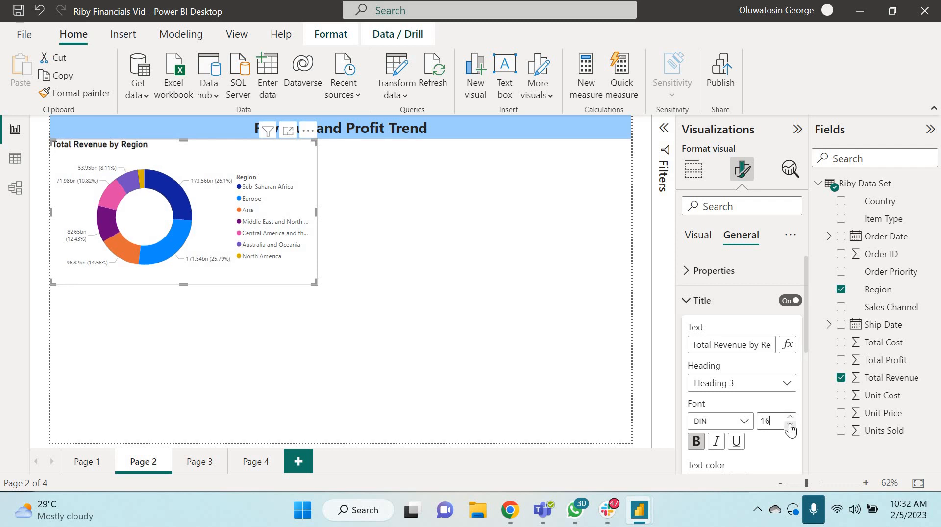
pyautogui.click(791, 425)
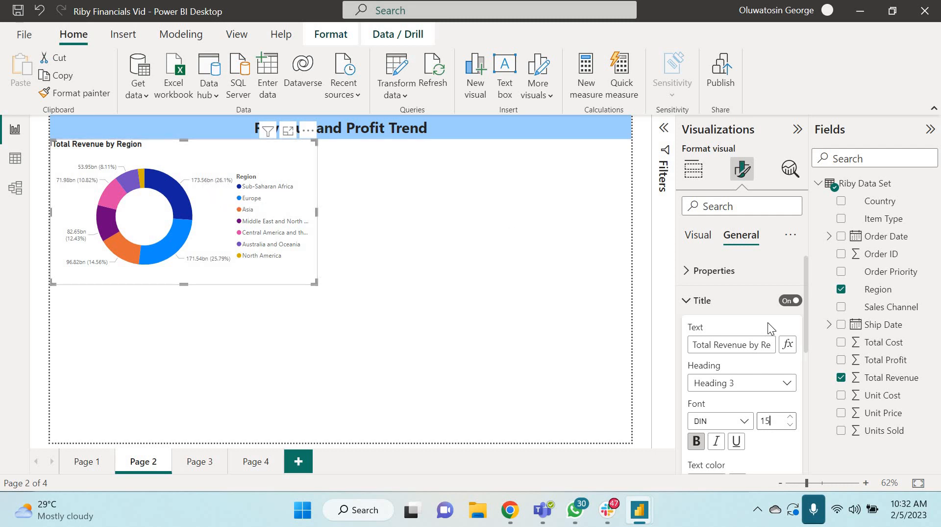
pyautogui.click(688, 301)
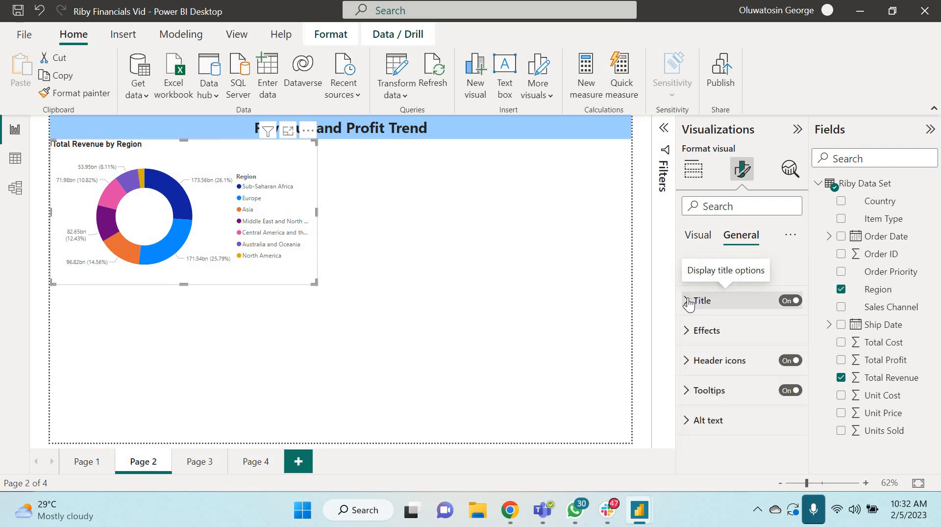
# Check the donut chart's detail label options and value settings, and slightly reduce the chart's height.
pyautogui.click(699, 240)
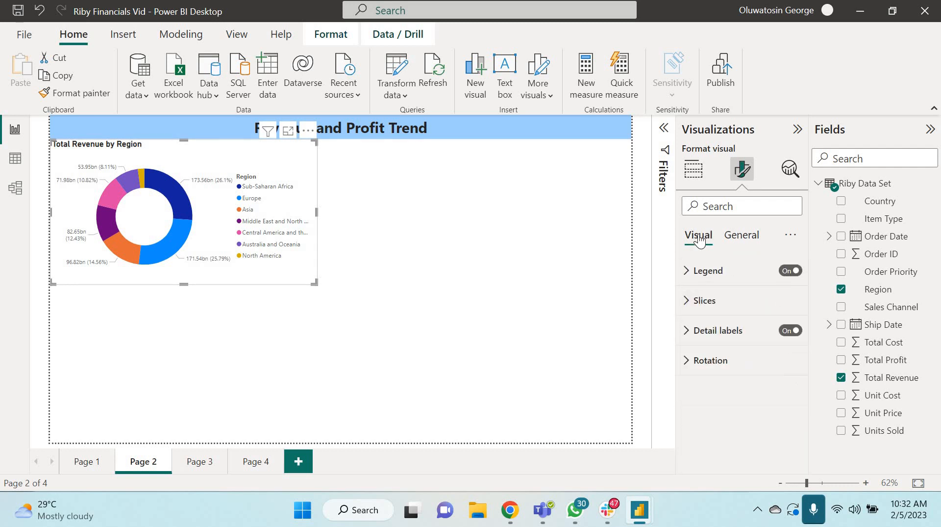
pyautogui.click(686, 330)
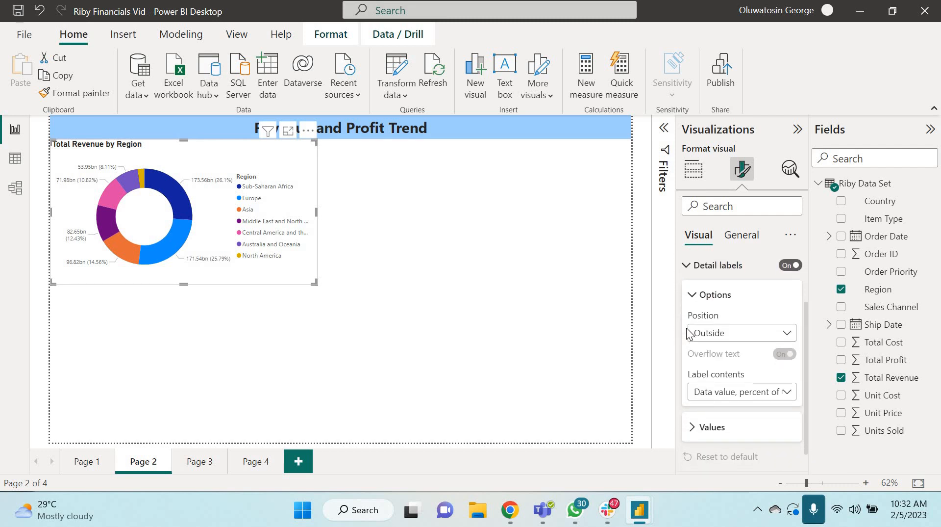
pyautogui.click(689, 413)
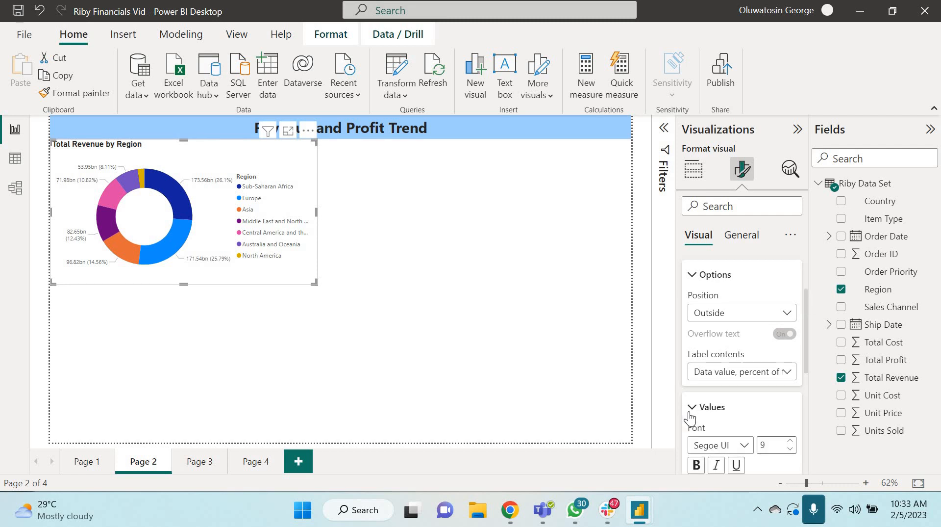
pyautogui.click(691, 414)
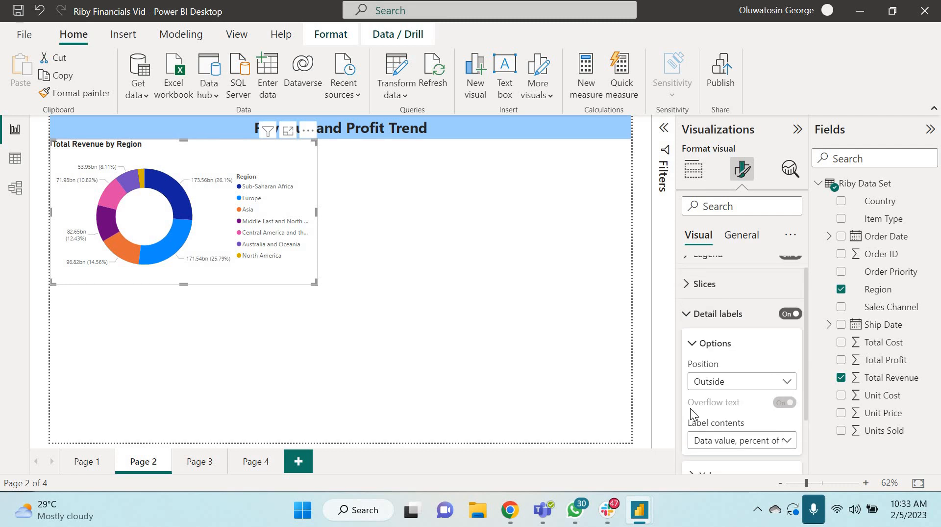
pyautogui.click(693, 360)
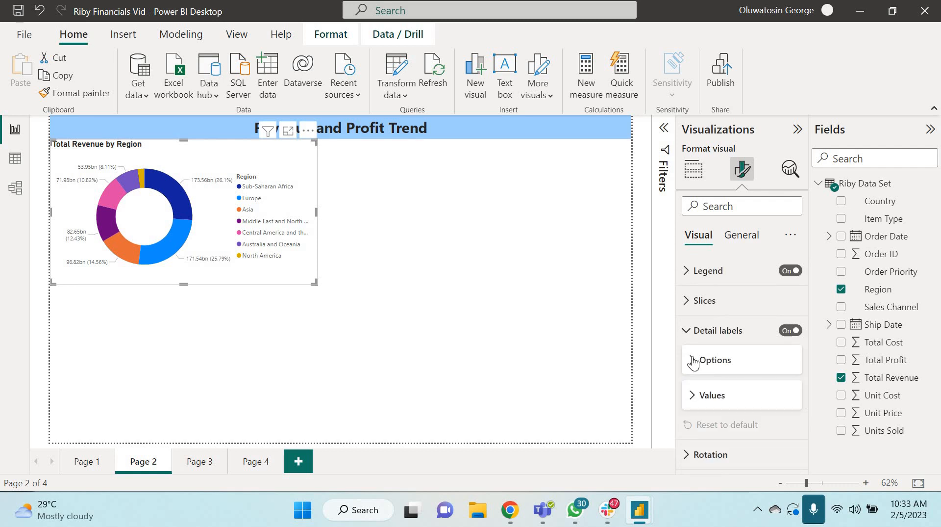
pyautogui.click(687, 330)
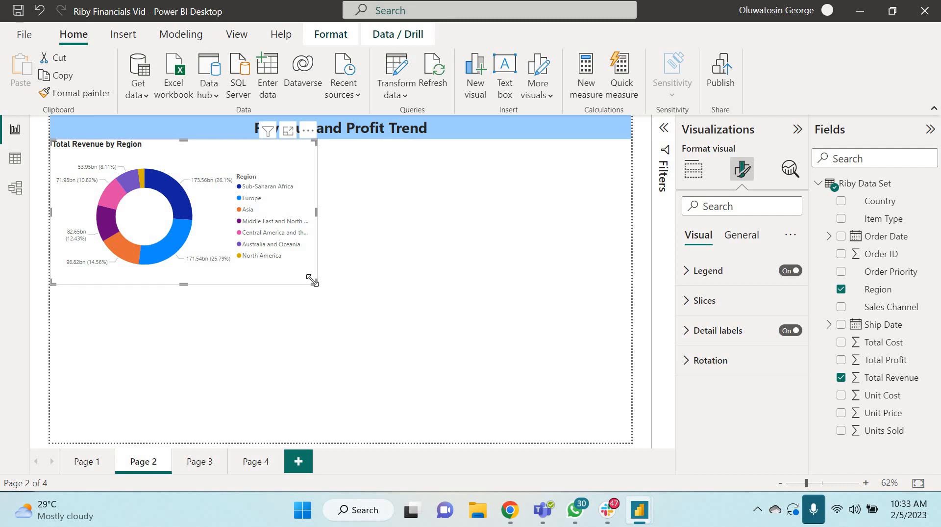
pyautogui.moveTo(312, 280); pyautogui.dragTo(310, 266)
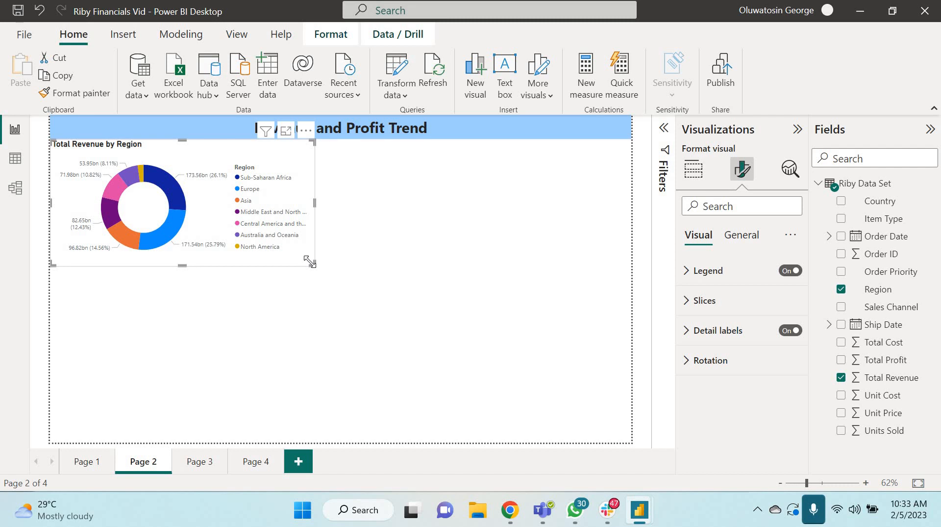
pyautogui.click(696, 176)
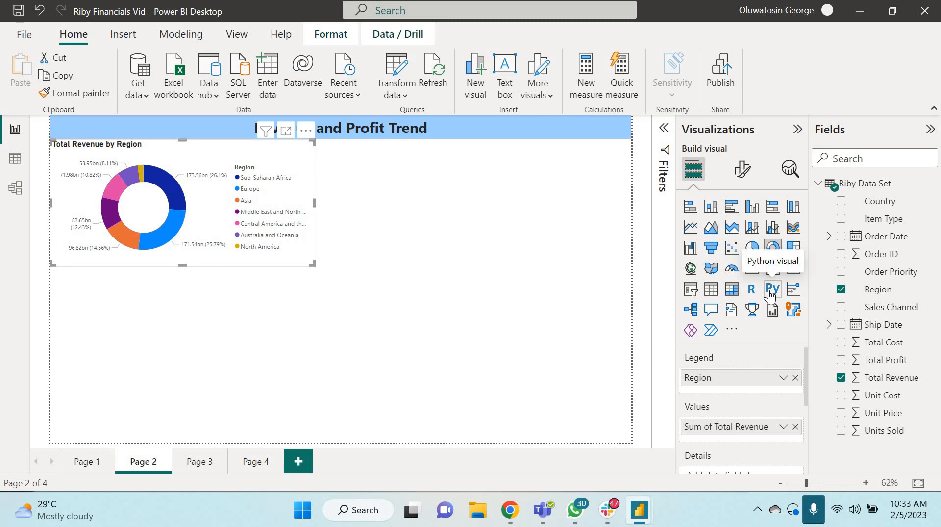
pyautogui.click(718, 211)
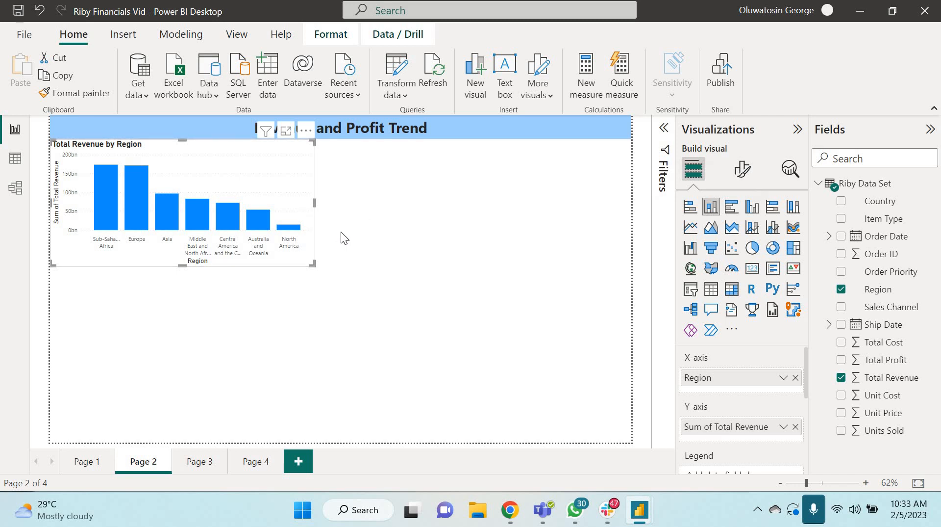
pyautogui.click(778, 249)
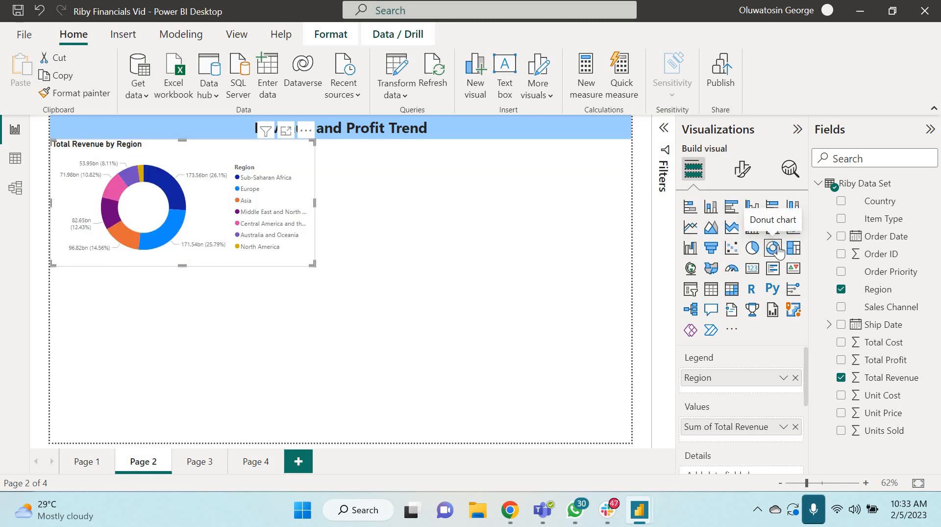
# Add a new stacked column chart directly below the donut chart and slightly reduce its height.
pyautogui.click(450, 238)
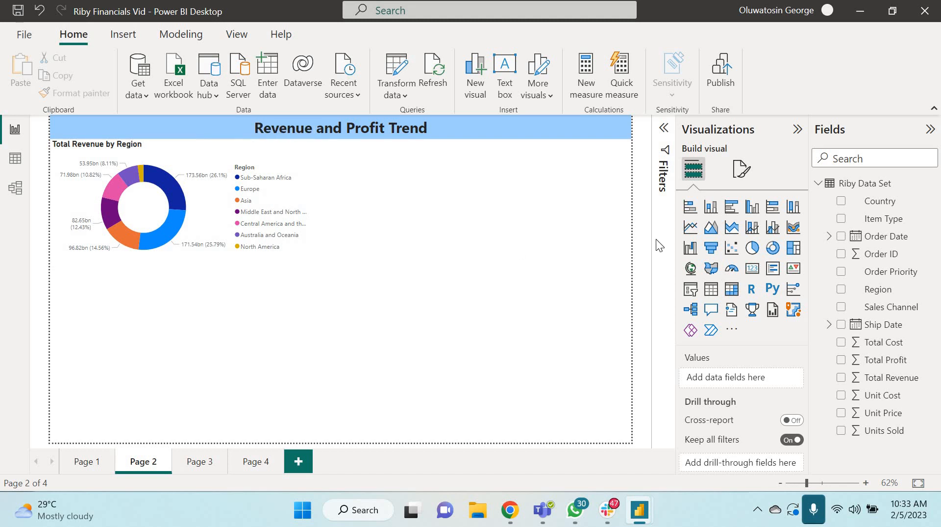
pyautogui.click(712, 208)
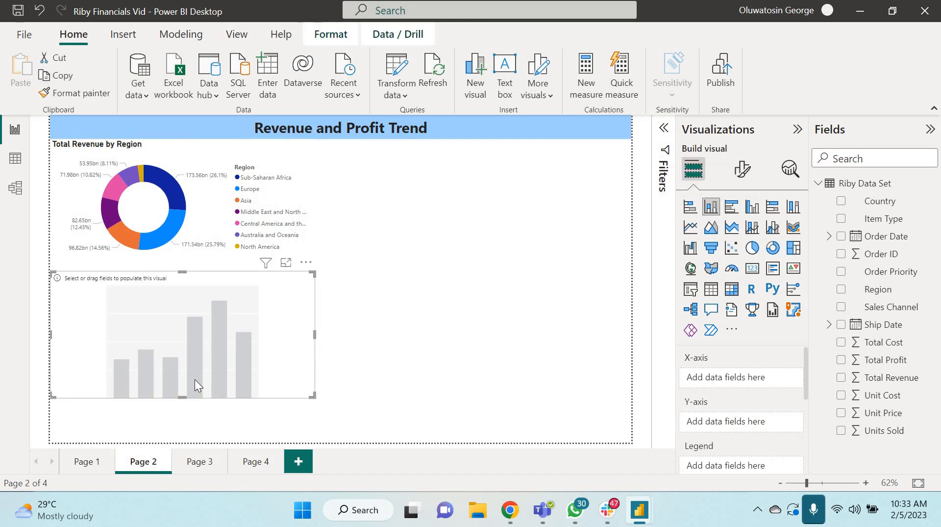
pyautogui.moveTo(186, 384)
pyautogui.mouseDown()
pyautogui.moveTo(192, 326)
pyautogui.moveTo(193, 393)
pyautogui.mouseUp()
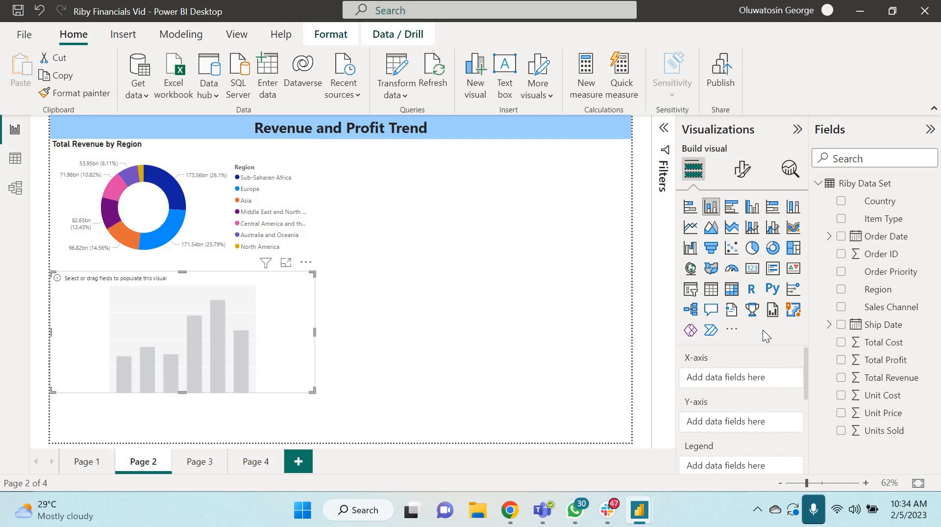
# Plot Total Revenue on the Y-axis against Country on the X-axis in the new column chart.
pyautogui.click(842, 202)
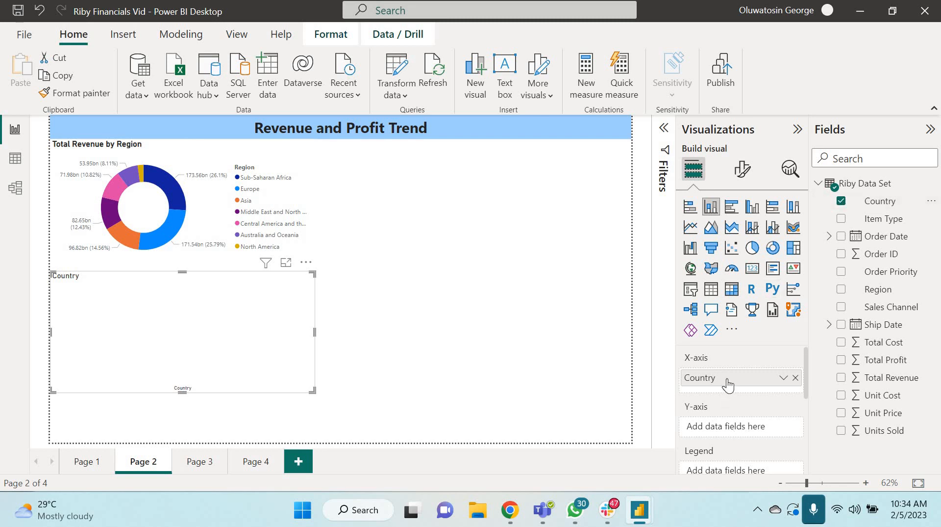
pyautogui.moveTo(729, 380)
pyautogui.mouseDown()
pyautogui.moveTo(729, 426)
pyautogui.moveTo(728, 381)
pyautogui.mouseUp()
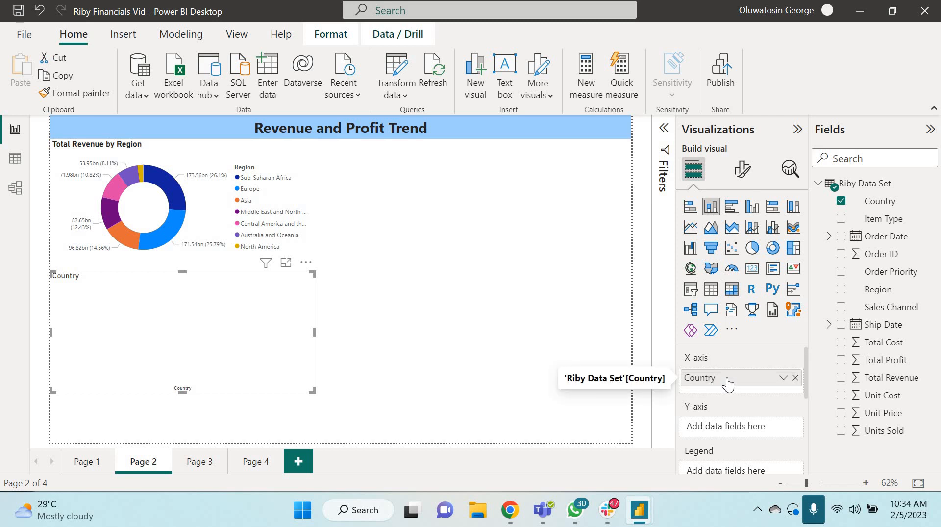
pyautogui.click(841, 378)
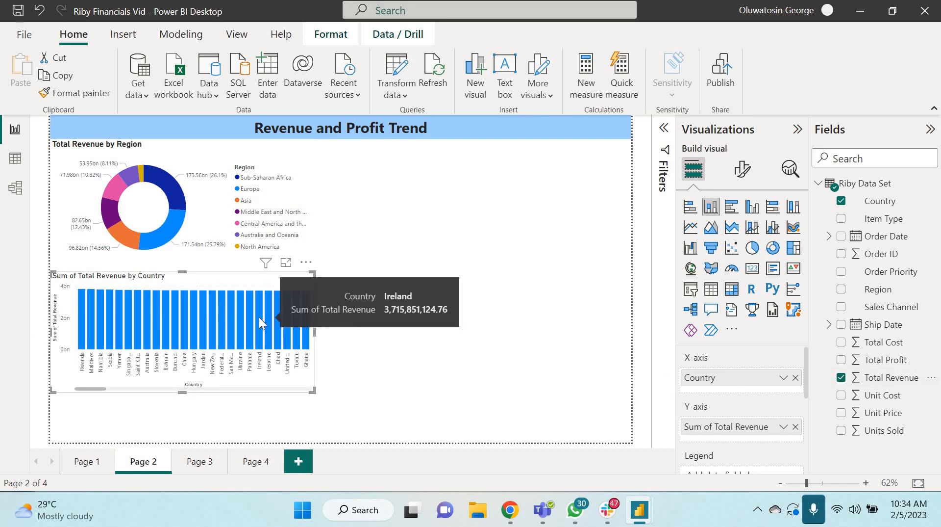
# Look through the countries and their revenue columns along the column chart.
pyautogui.moveTo(125, 316)
pyautogui.scroll(-6, 207, 324)
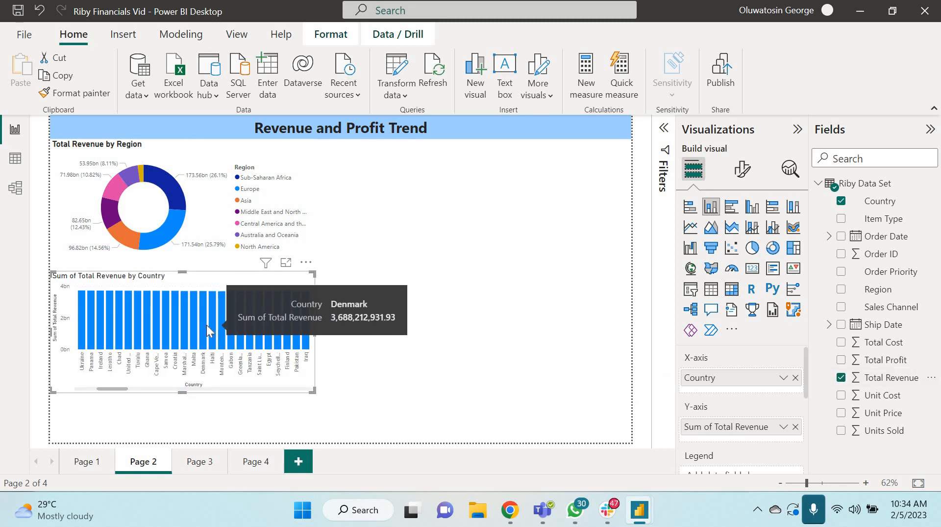
pyautogui.scroll(6, 207, 325)
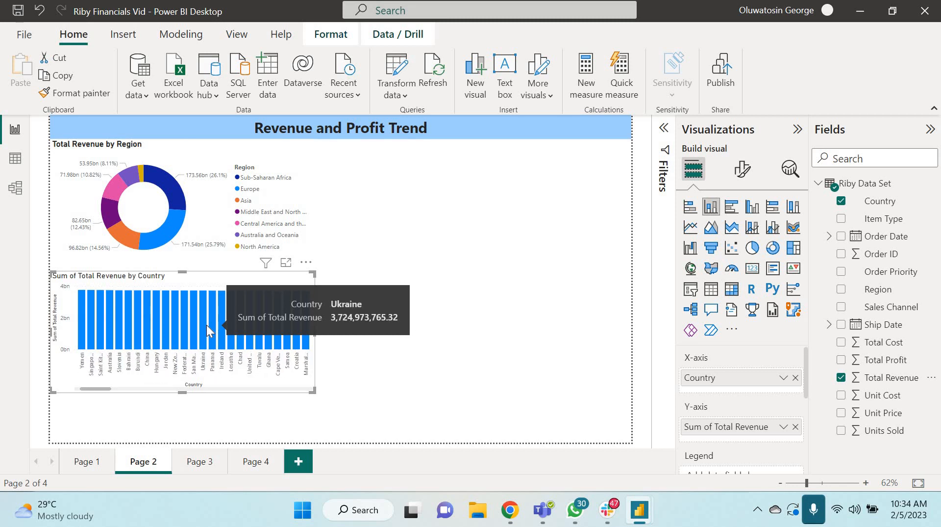
pyautogui.scroll(1, 207, 328)
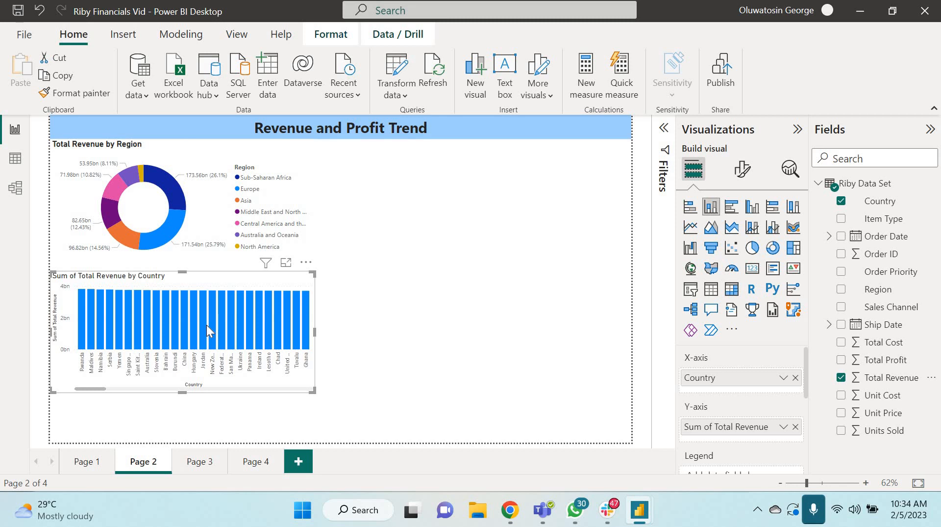
pyautogui.scroll(-3, 207, 324)
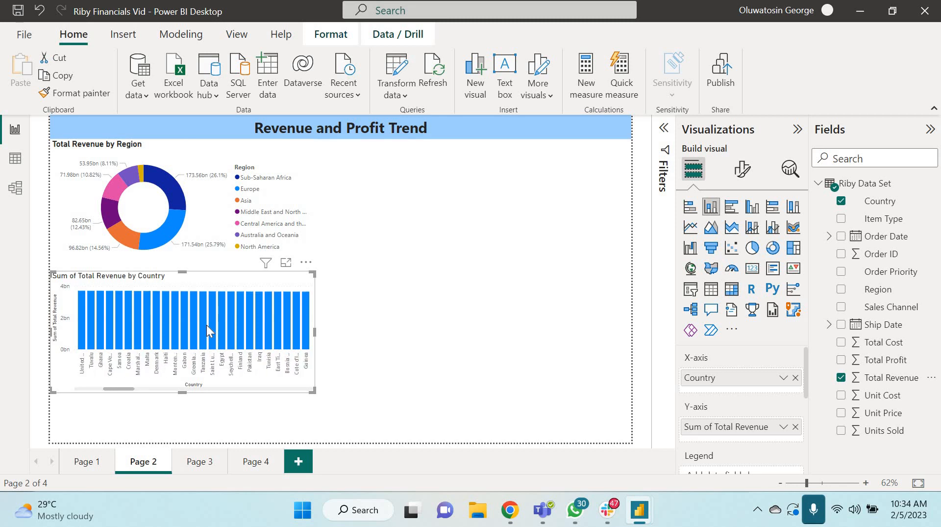
pyautogui.scroll(2, 207, 324)
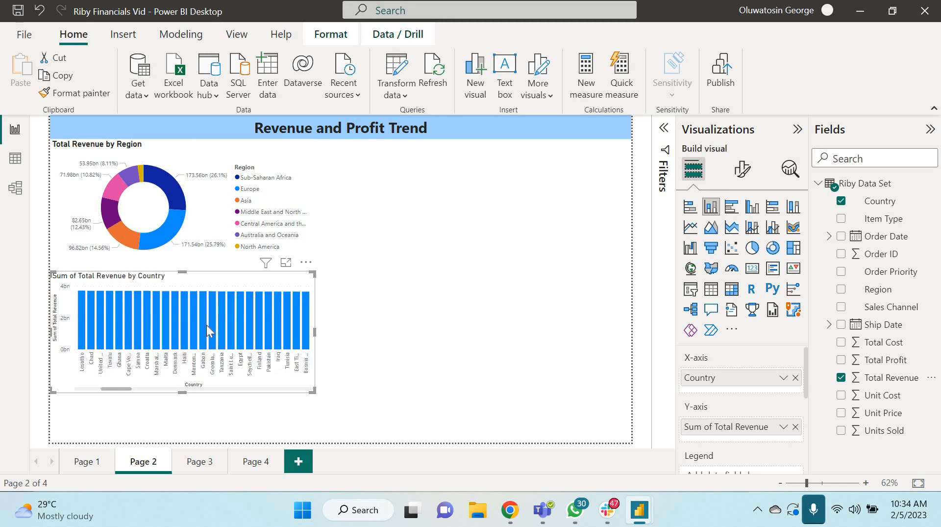
pyautogui.scroll(2, 207, 325)
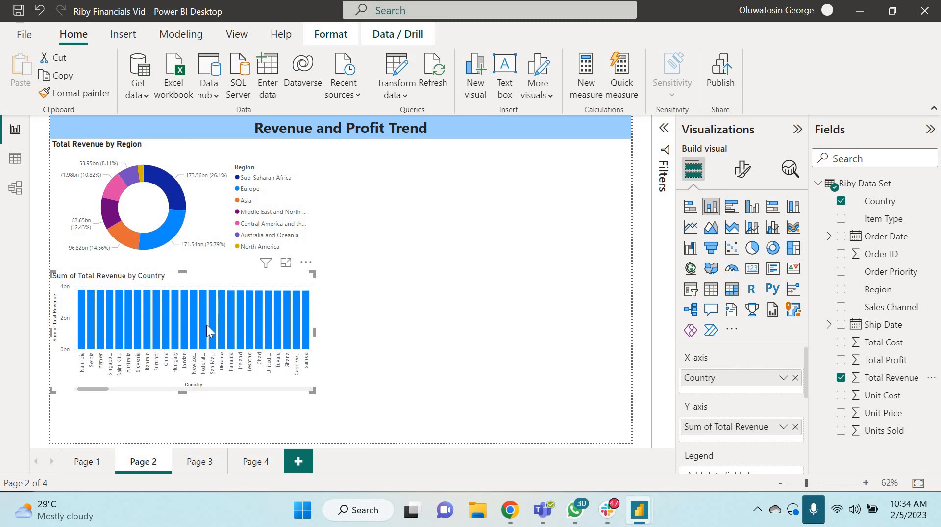
# Filter the column chart's Country field with a Top N filter showing the top 10 by Sum of Total Revenue.
pyautogui.click(664, 130)
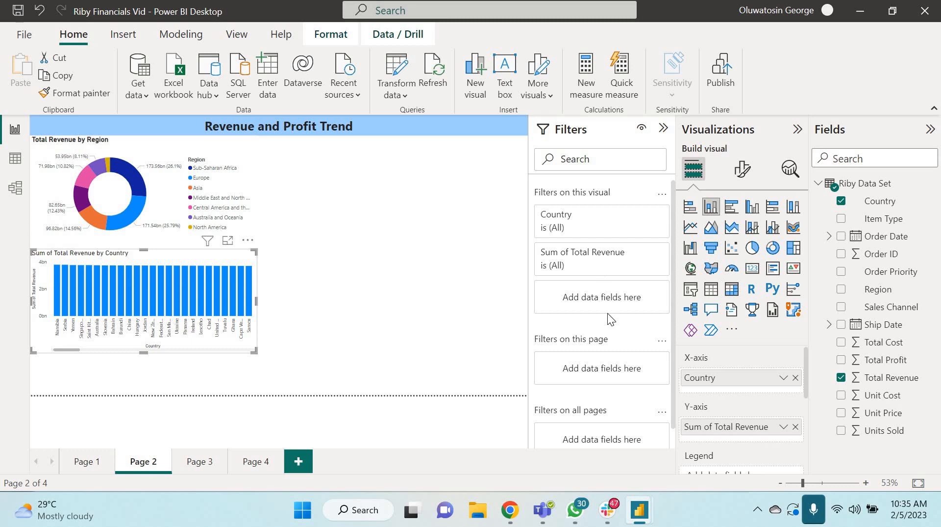
pyautogui.click(641, 217)
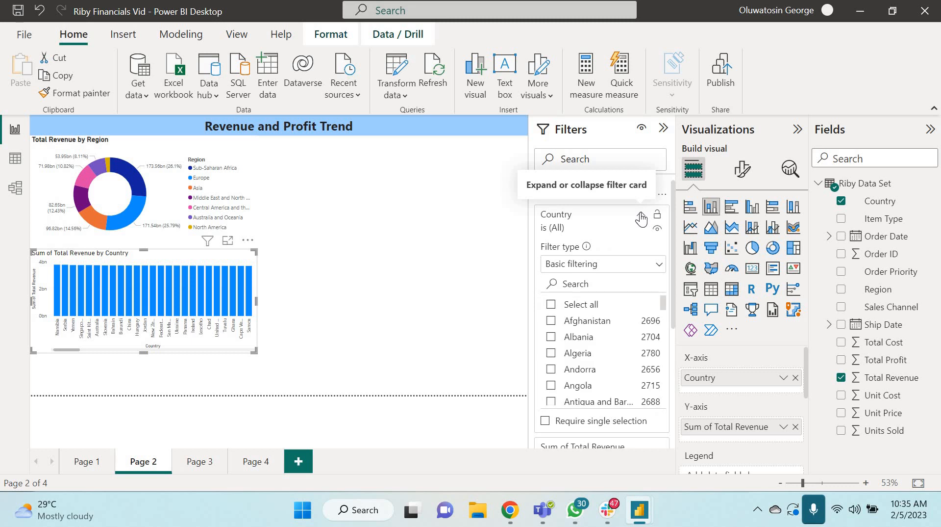
pyautogui.click(660, 263)
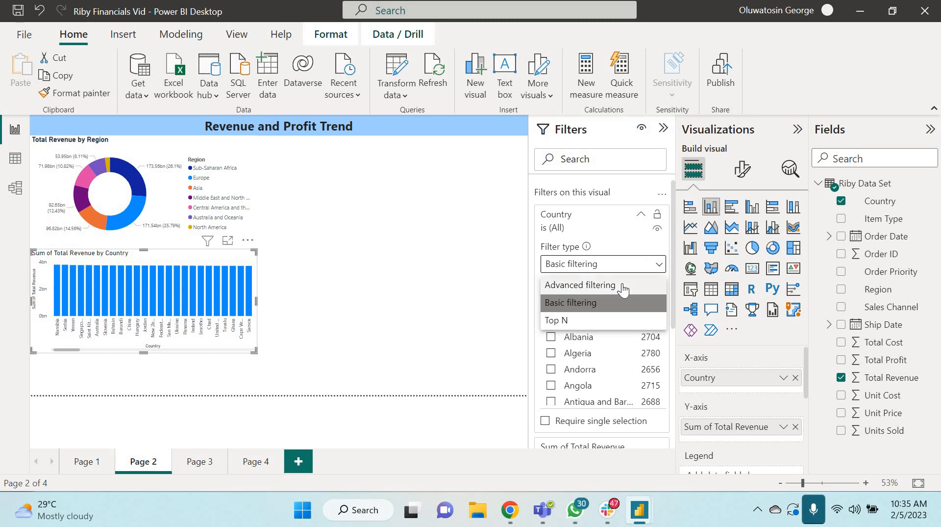
pyautogui.click(599, 321)
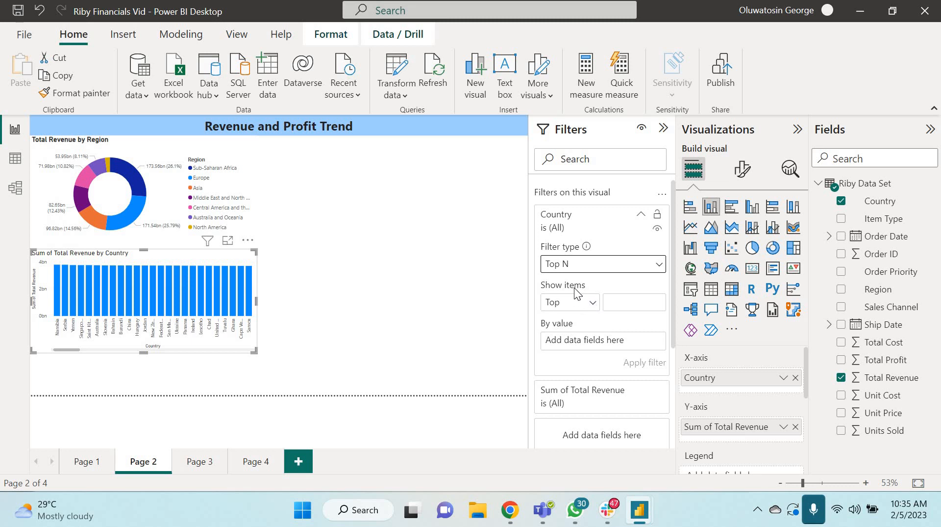
pyautogui.click(595, 303)
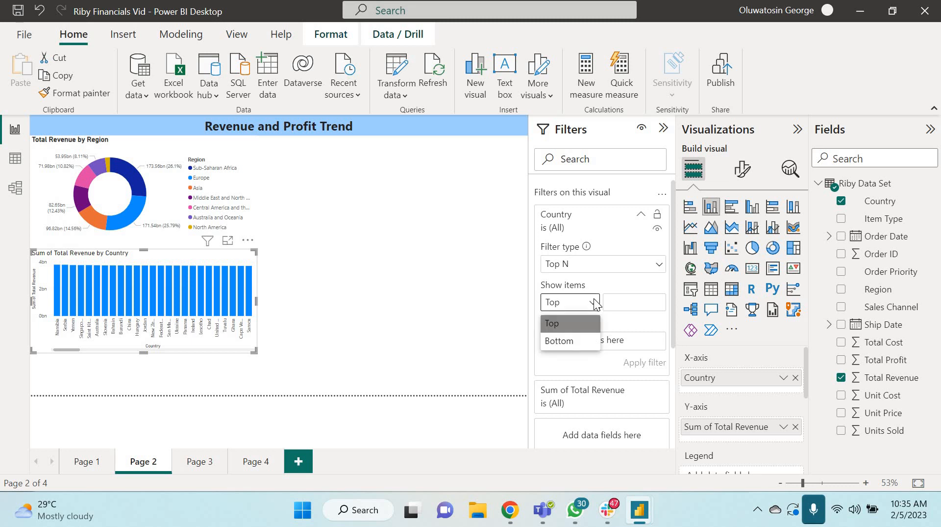
pyautogui.click(595, 304)
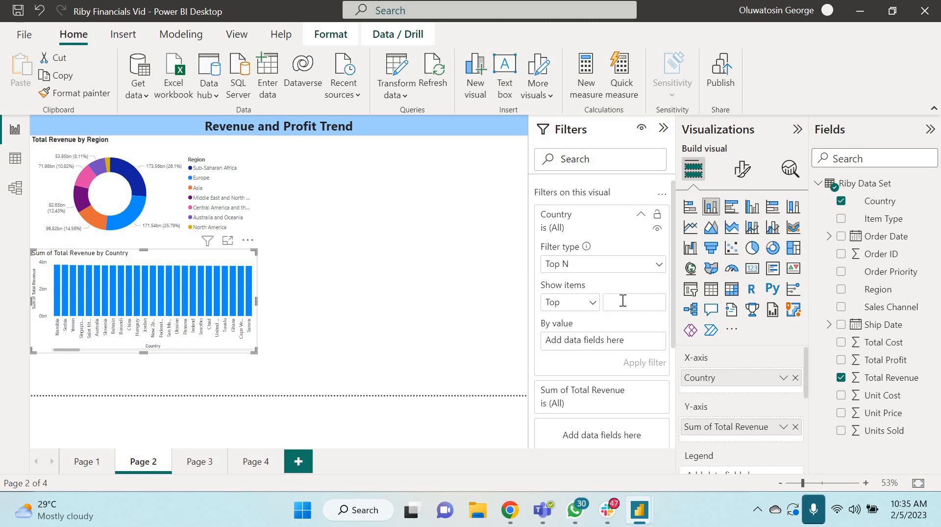
pyautogui.write('0')
pyautogui.moveTo(891, 382); pyautogui.dragTo(620, 345)
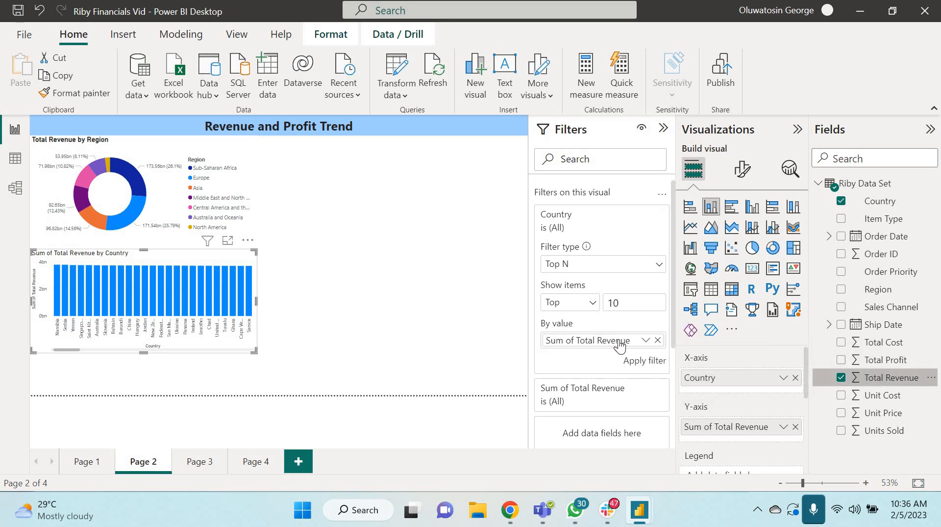
pyautogui.click(637, 361)
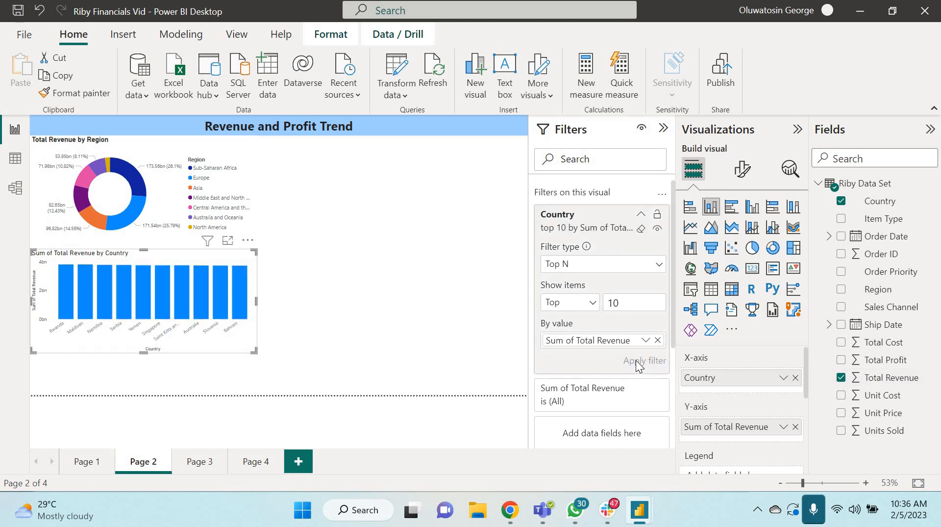
pyautogui.click(664, 130)
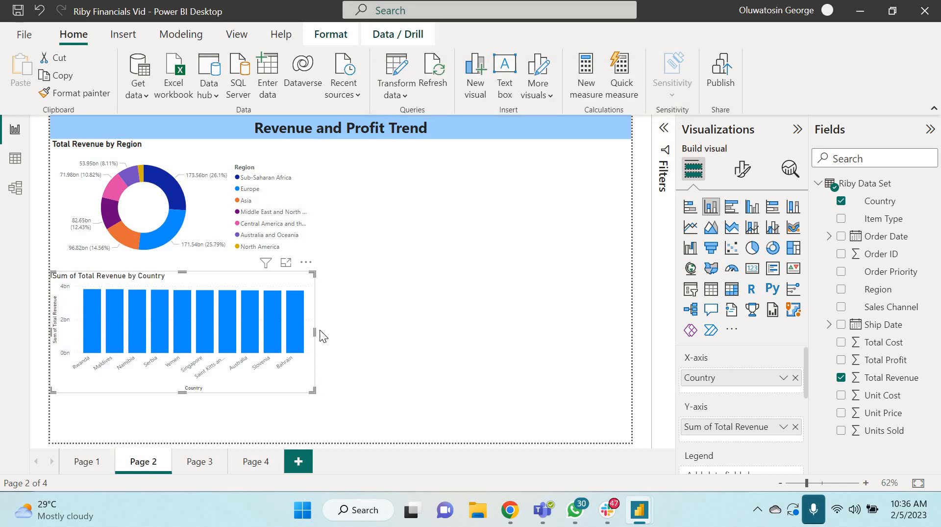
# Widen the donut chart and the column chart below it to the same width, slightly past the middle of the page.
pyautogui.moveTo(320, 329)
pyautogui.mouseDown()
pyautogui.moveTo(333, 329)
pyautogui.moveTo(316, 321)
pyautogui.mouseUp()
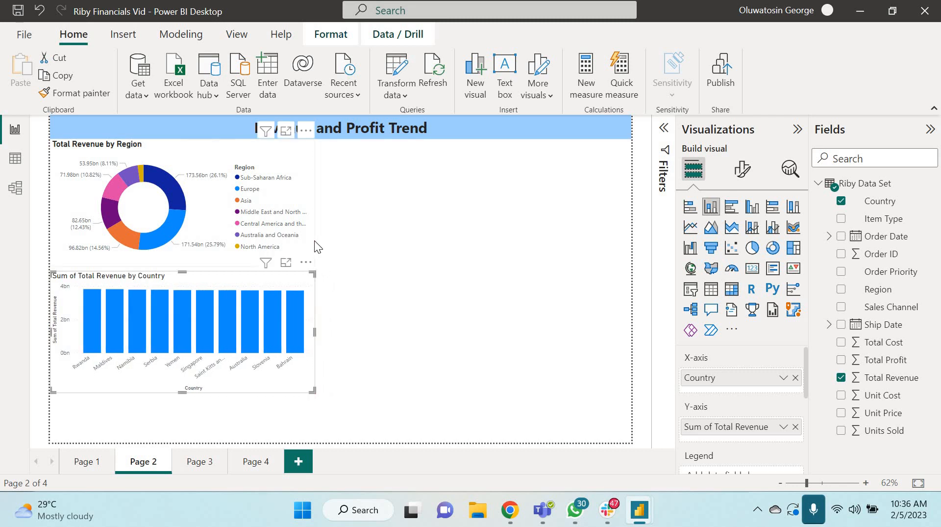
pyautogui.click(302, 155)
pyautogui.moveTo(314, 201); pyautogui.dragTo(375, 206)
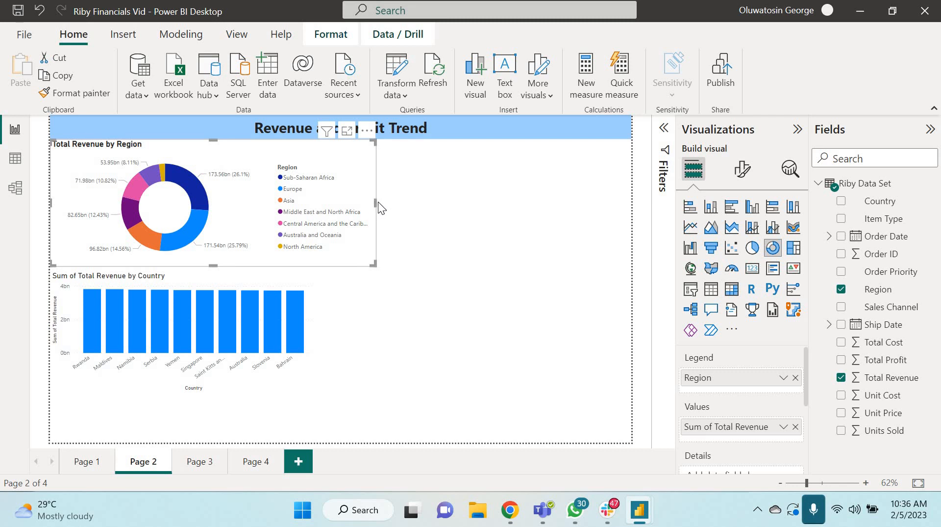
pyautogui.moveTo(371, 202); pyautogui.dragTo(363, 200)
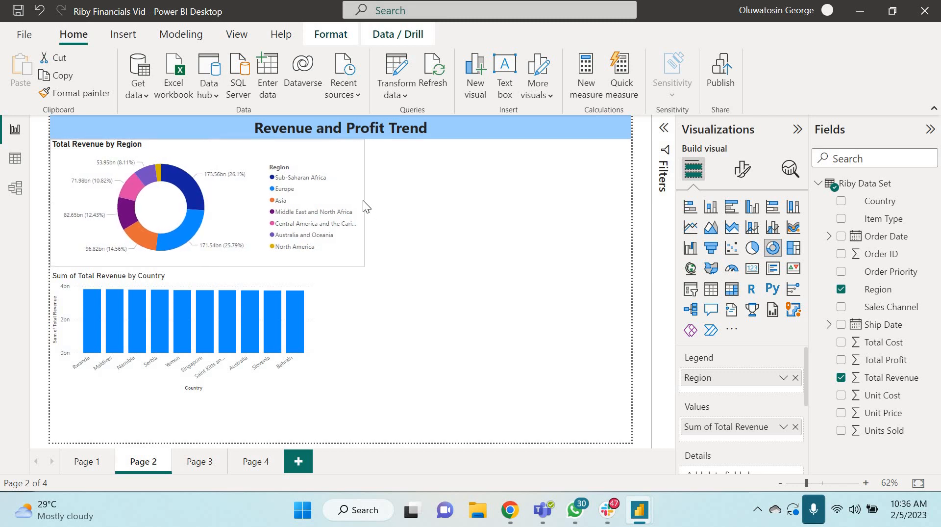
pyautogui.click(313, 296)
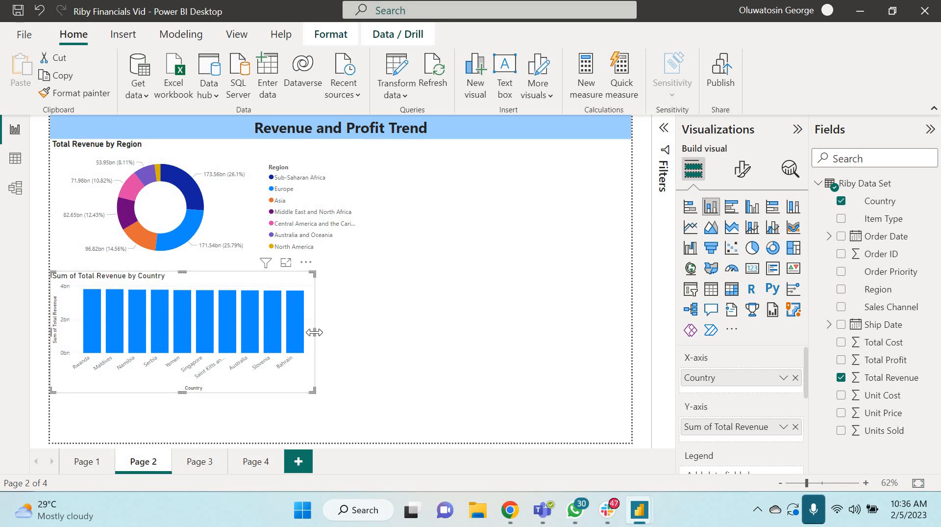
pyautogui.moveTo(315, 332); pyautogui.dragTo(363, 327)
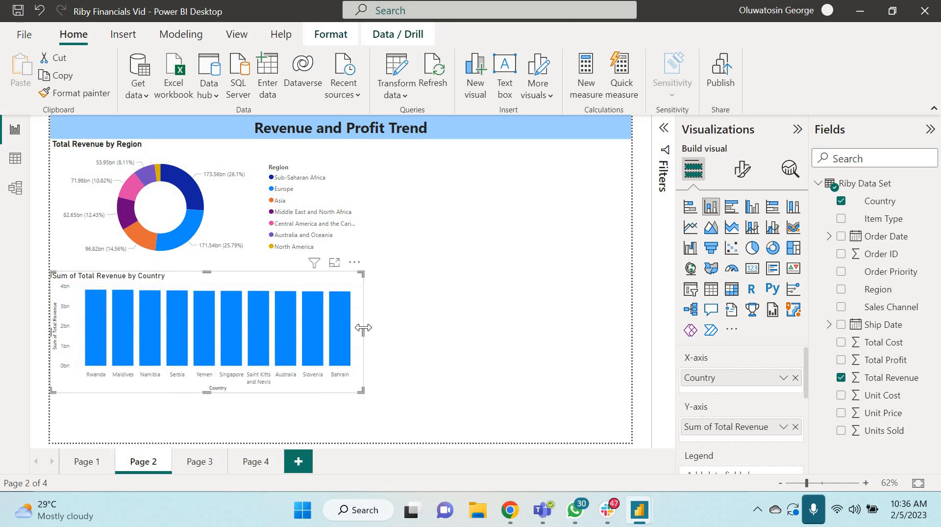
# Add Region as the legend of the column chart and slightly reduce the chart's height.
pyautogui.moveTo(90, 334)
pyautogui.moveTo(881, 293); pyautogui.dragTo(747, 414)
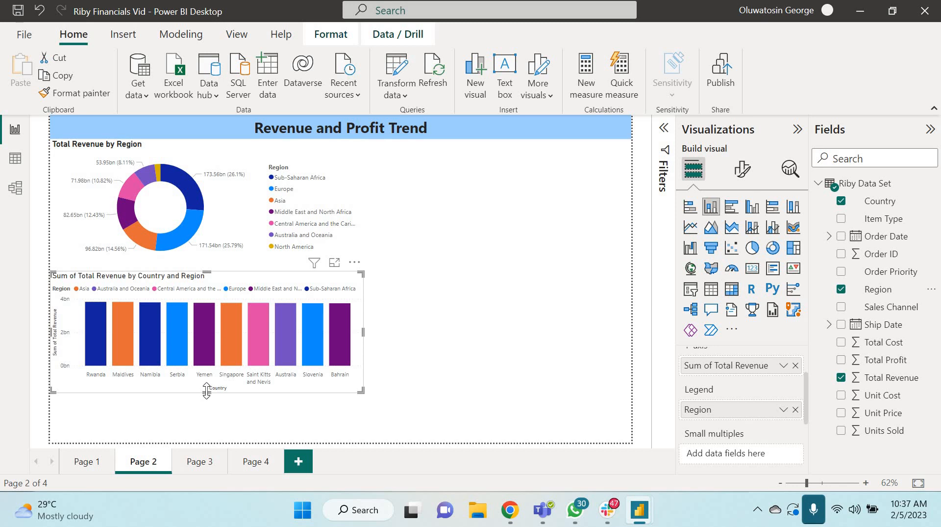
pyautogui.moveTo(206, 391); pyautogui.dragTo(208, 371)
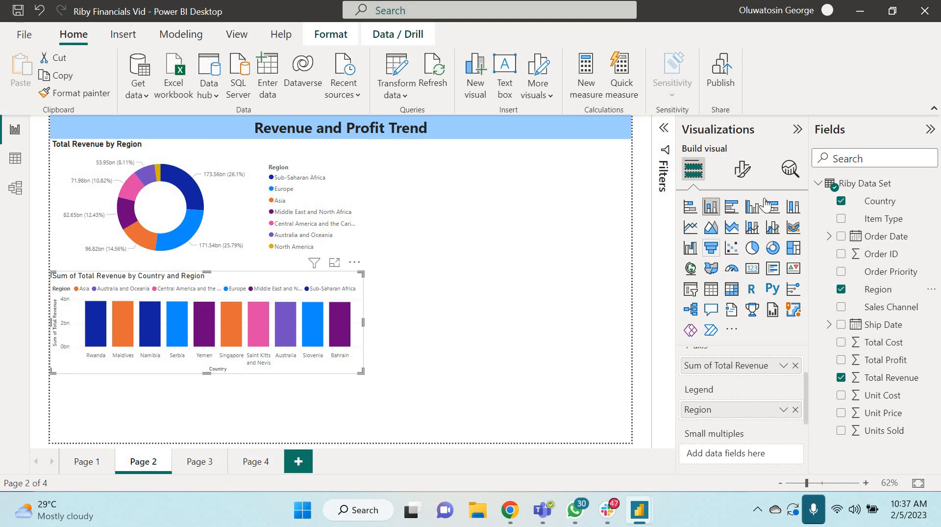
# Turn off the X-axis title of the column chart.
pyautogui.click(743, 170)
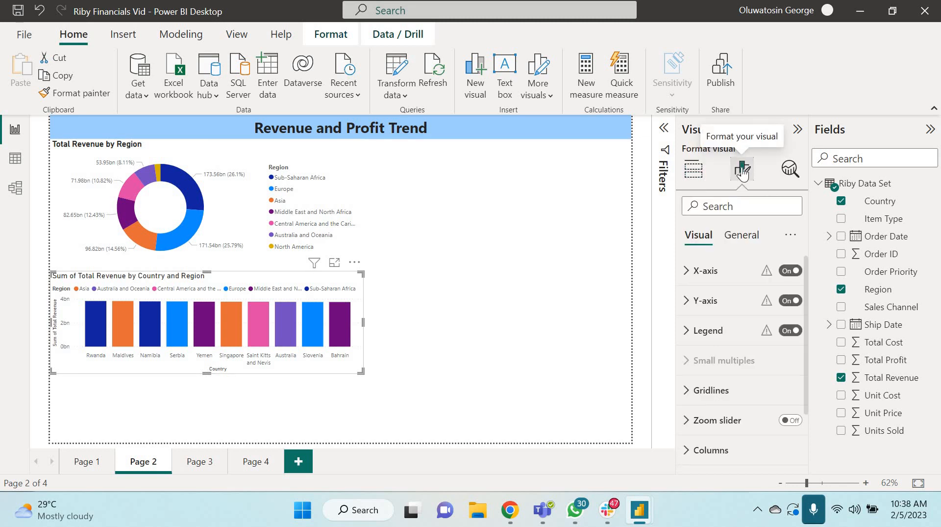
pyautogui.click(686, 272)
pyautogui.scroll(-3, 742, 373)
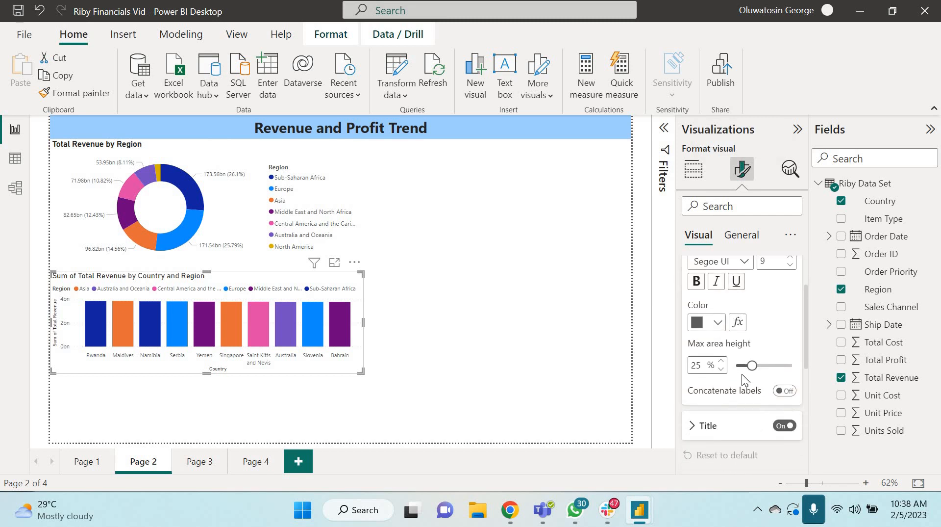
pyautogui.click(781, 420)
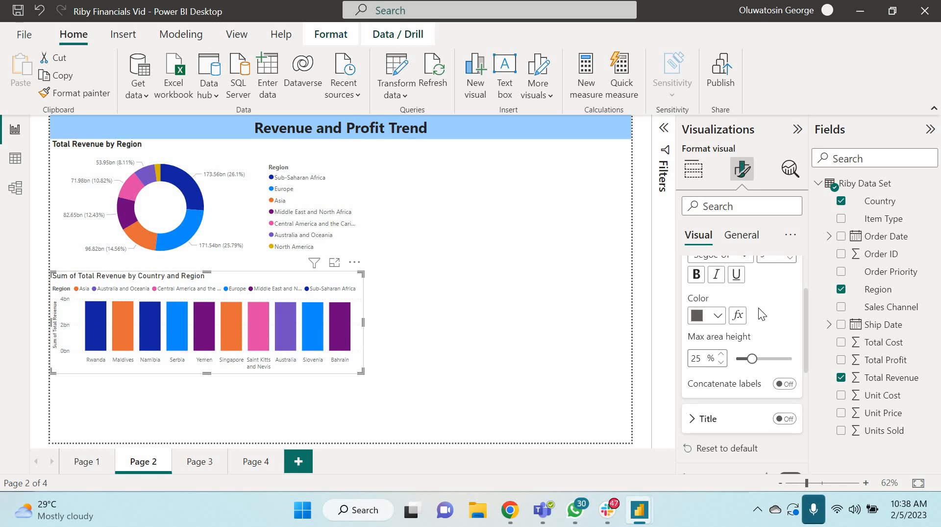
pyautogui.scroll(3, 758, 307)
pyautogui.scroll(1, 758, 308)
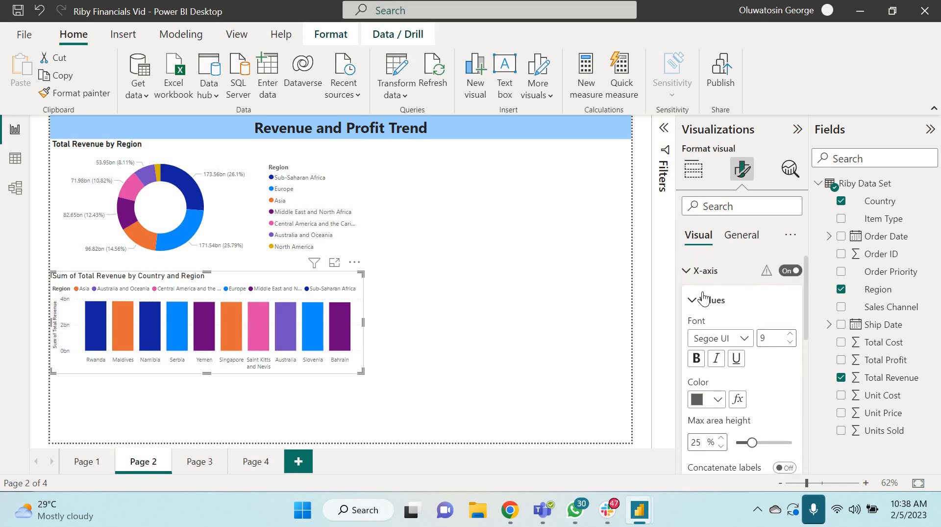
pyautogui.click(688, 270)
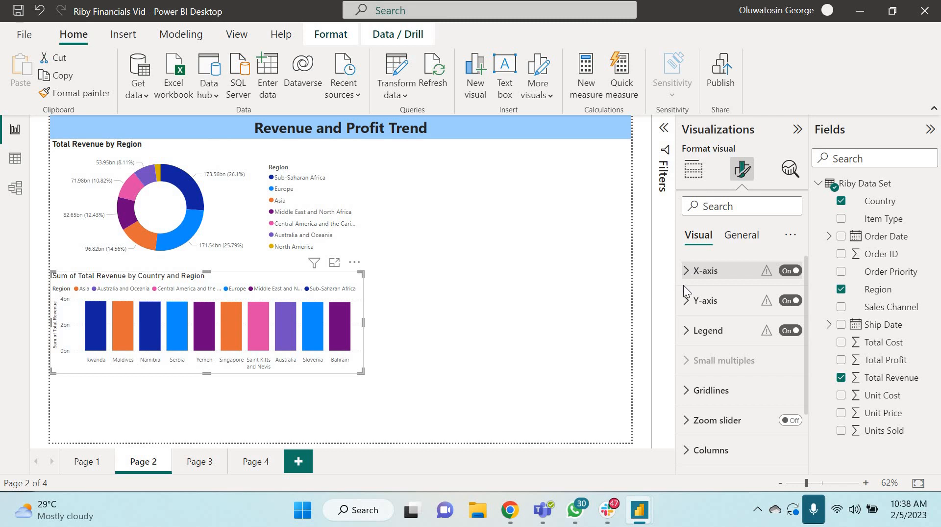
# Set the column chart's Y-axis title to "Total Revenue" and make it bold.
pyautogui.click(686, 301)
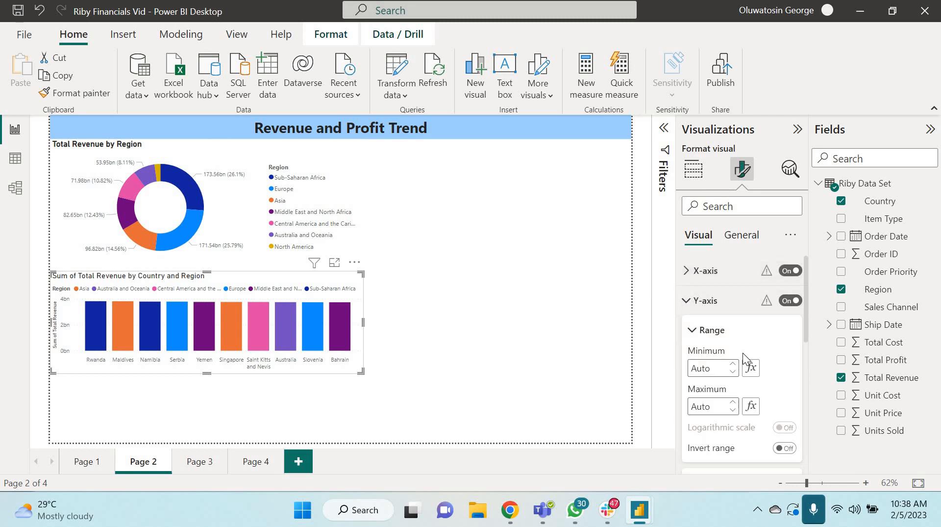
pyautogui.scroll(-3, 743, 352)
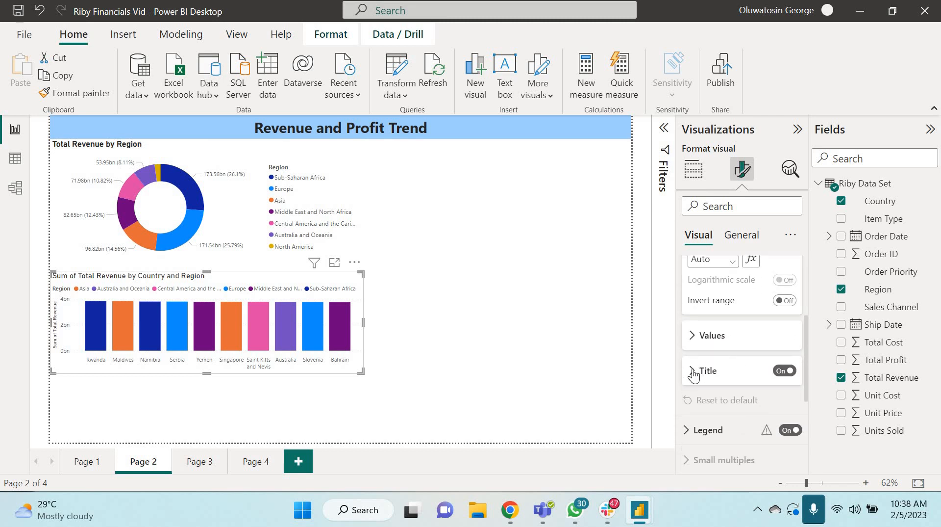
pyautogui.click(694, 371)
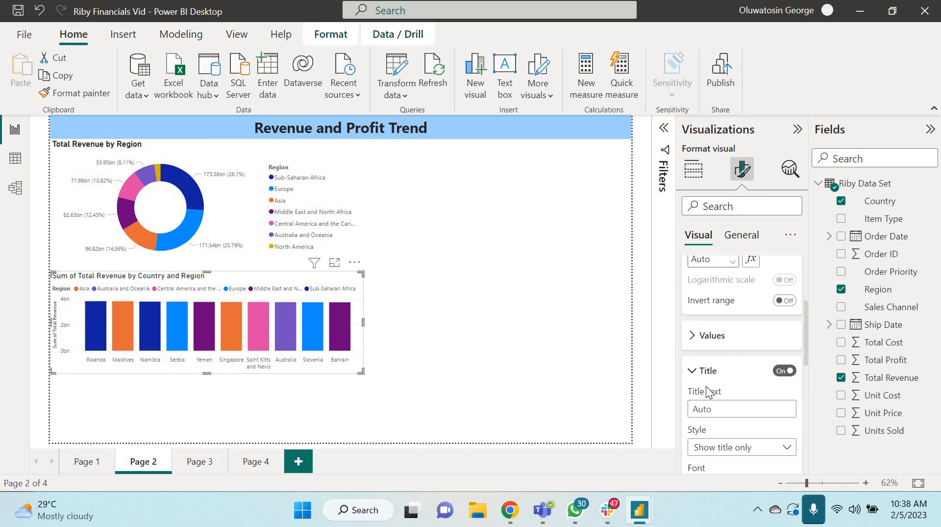
pyautogui.click(719, 407)
pyautogui.write('T')
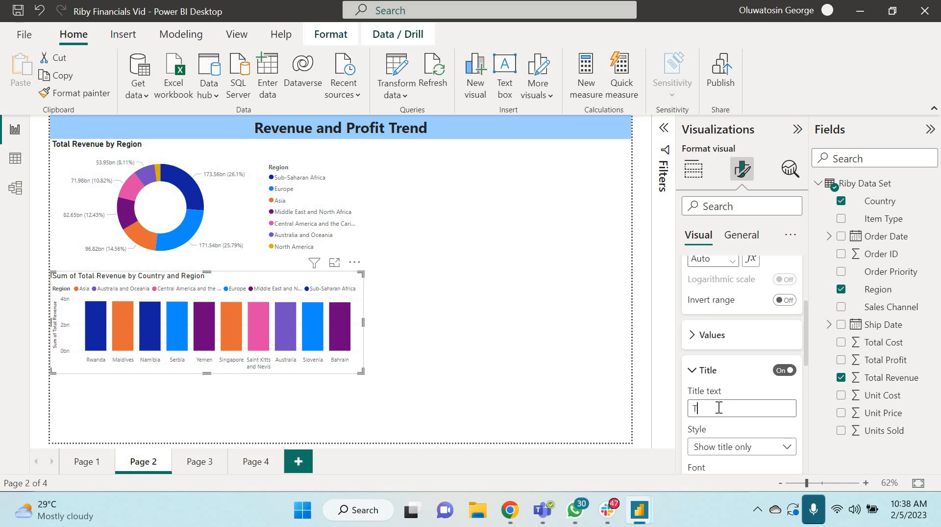
pyautogui.write('otal Revenue')
pyautogui.scroll(-3, 718, 407)
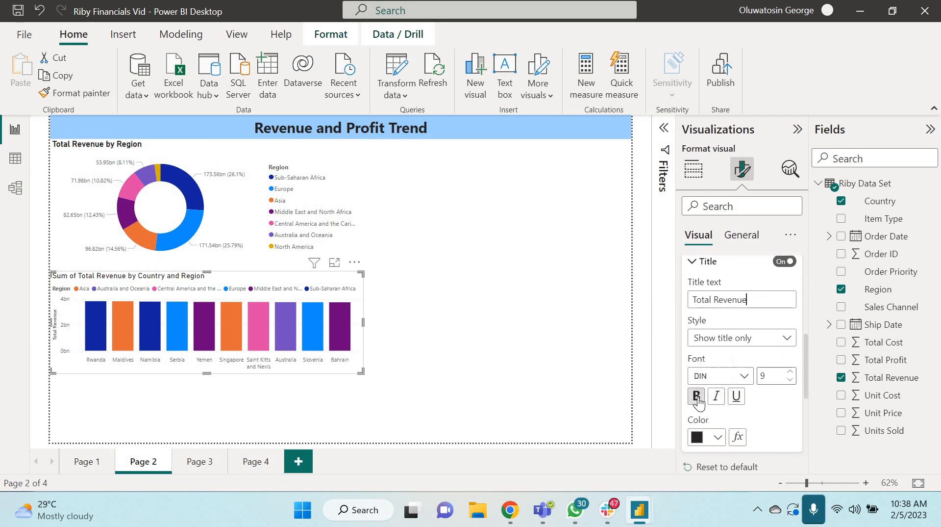
pyautogui.click(698, 400)
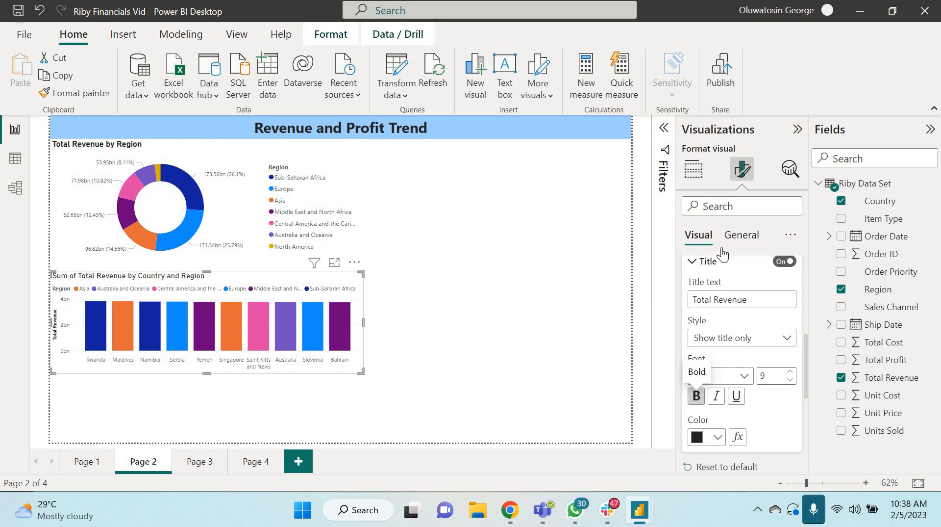
pyautogui.scroll(3, 714, 270)
pyautogui.scroll(3, 714, 270)
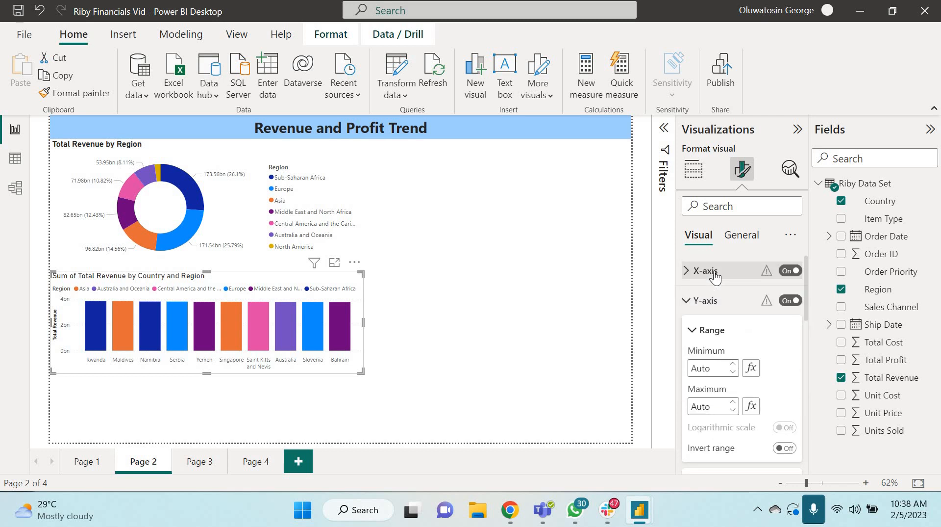
pyautogui.click(687, 301)
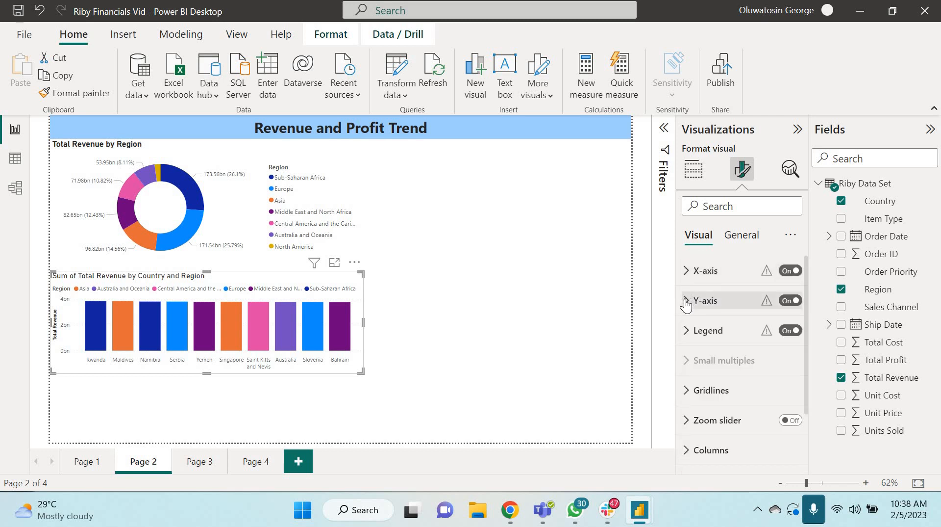
# Turn on data labels for the column chart and show their values with 3 decimal places.
pyautogui.scroll(-2, 687, 304)
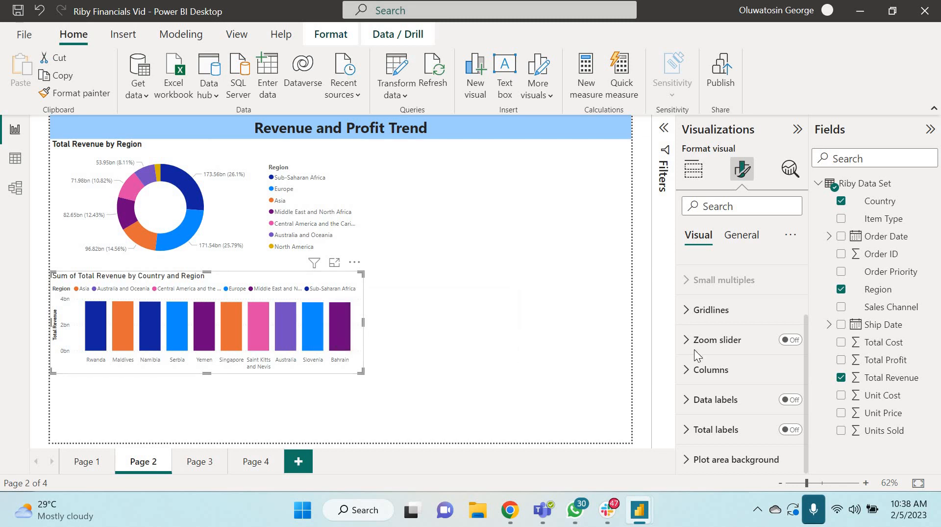
pyautogui.click(792, 400)
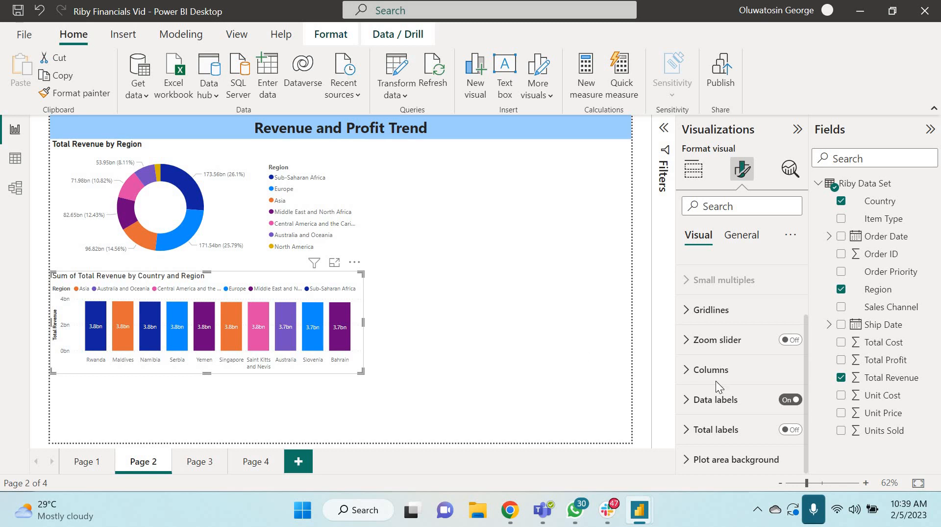
pyautogui.click(689, 401)
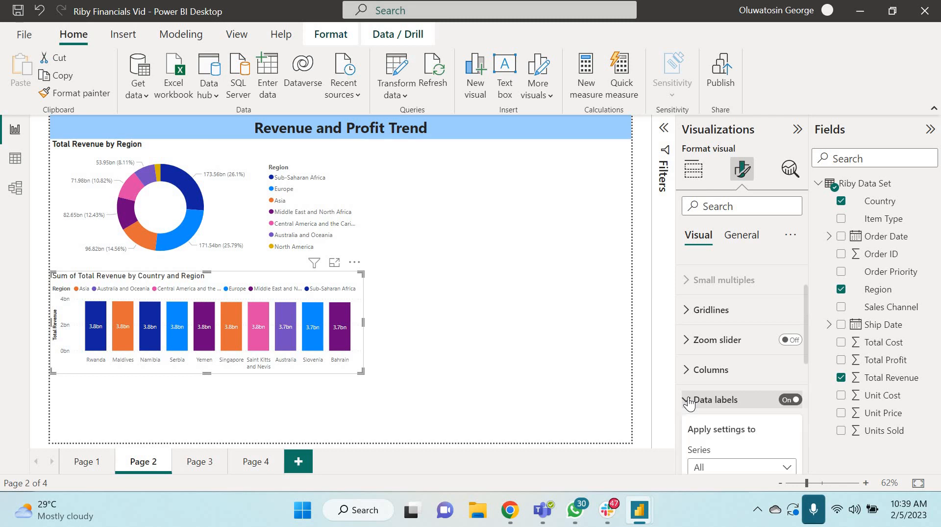
pyautogui.scroll(-2, 689, 401)
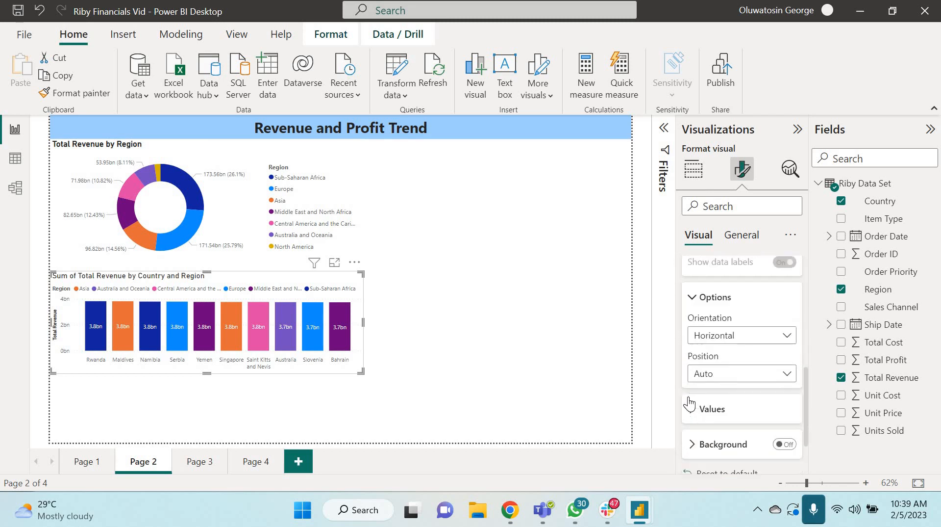
pyautogui.scroll(4, 689, 401)
pyautogui.scroll(-1, 689, 401)
pyautogui.scroll(-3, 689, 401)
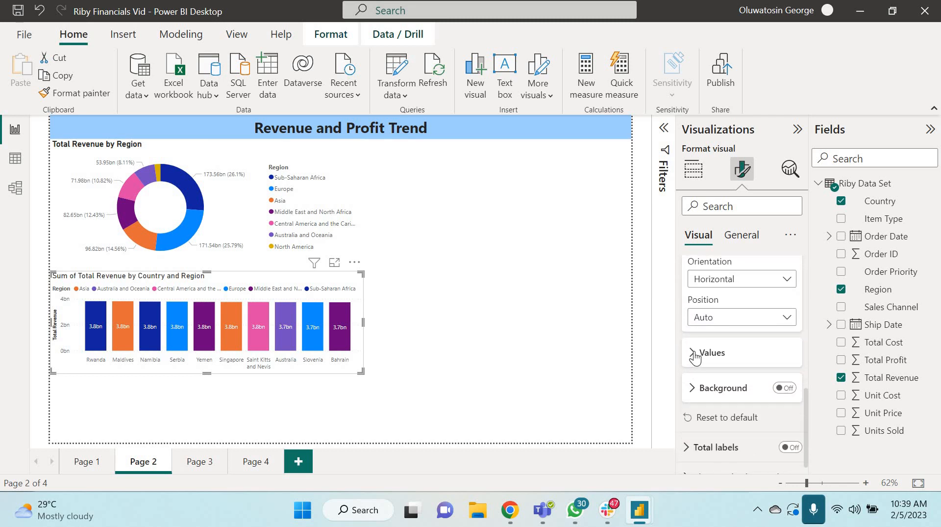
pyautogui.click(696, 356)
pyautogui.scroll(-3, 695, 358)
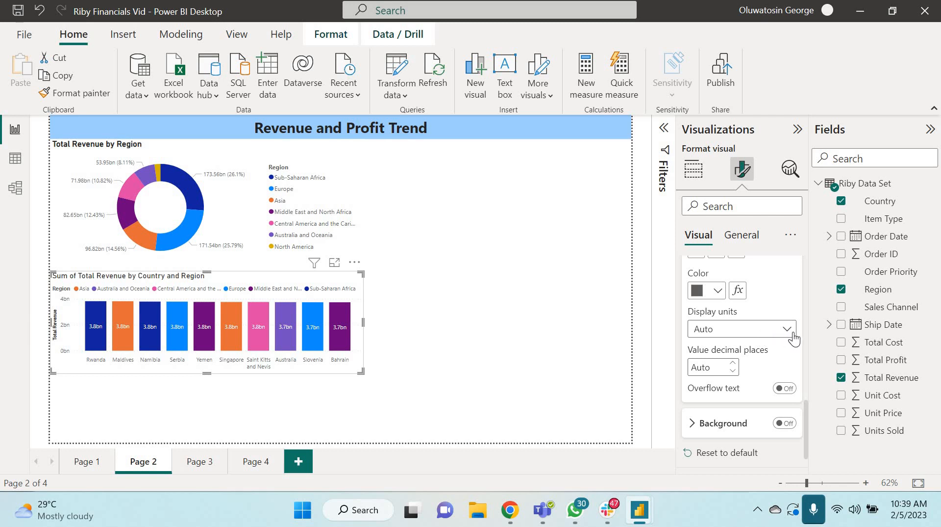
pyautogui.scroll(-1, 792, 338)
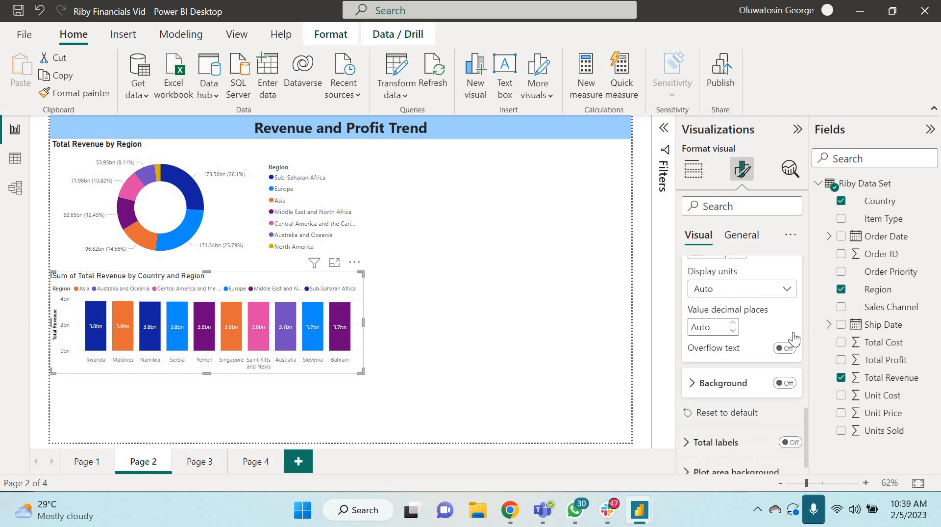
pyautogui.click(711, 316)
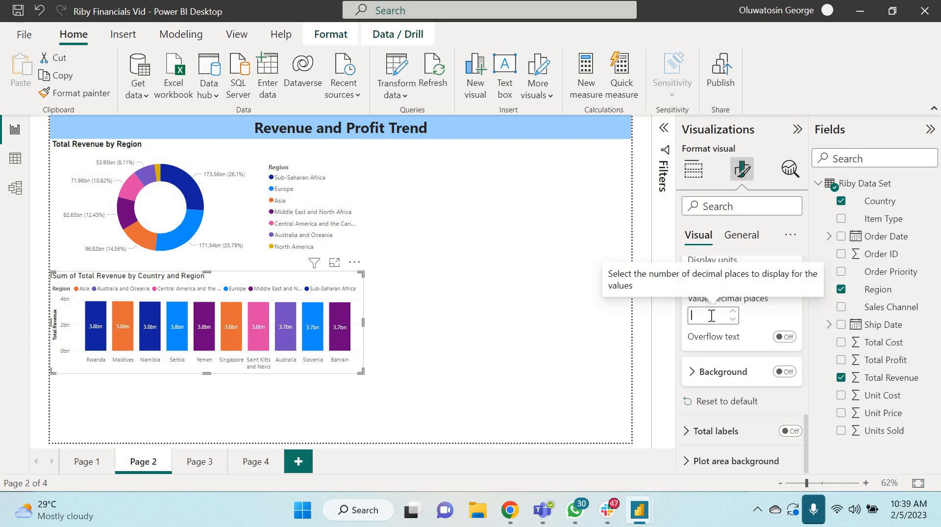
pyautogui.write('2')
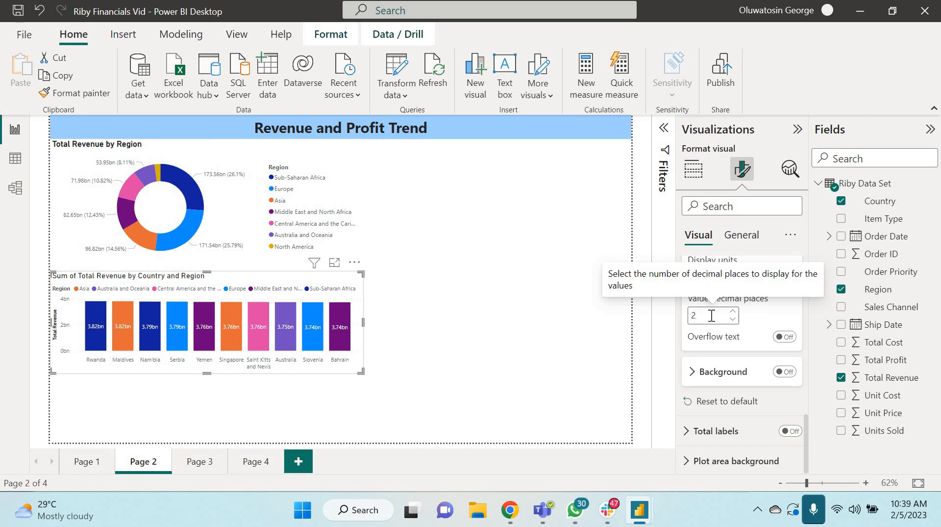
pyautogui.press('BackSpace')
pyautogui.write('3')
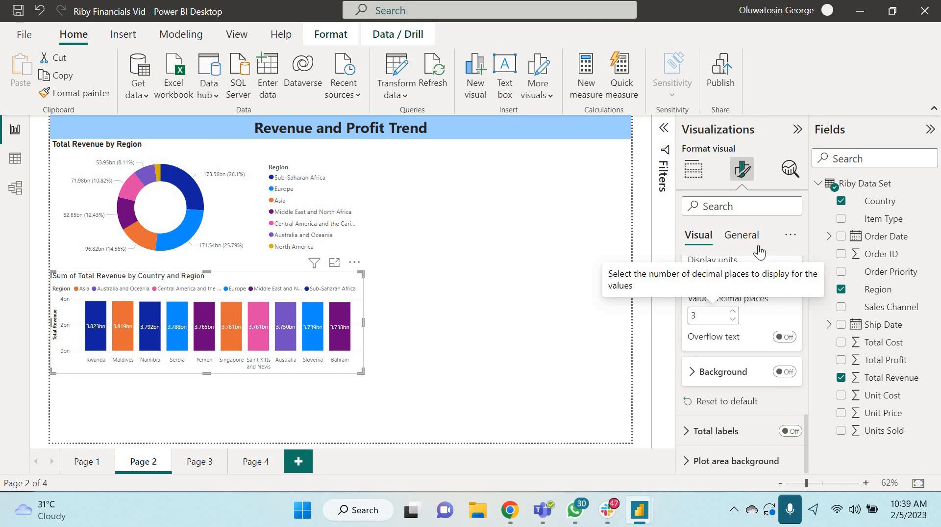
# Change the column chart's title text to "Top 10 Countries by Total Revnue".
pyautogui.click(744, 241)
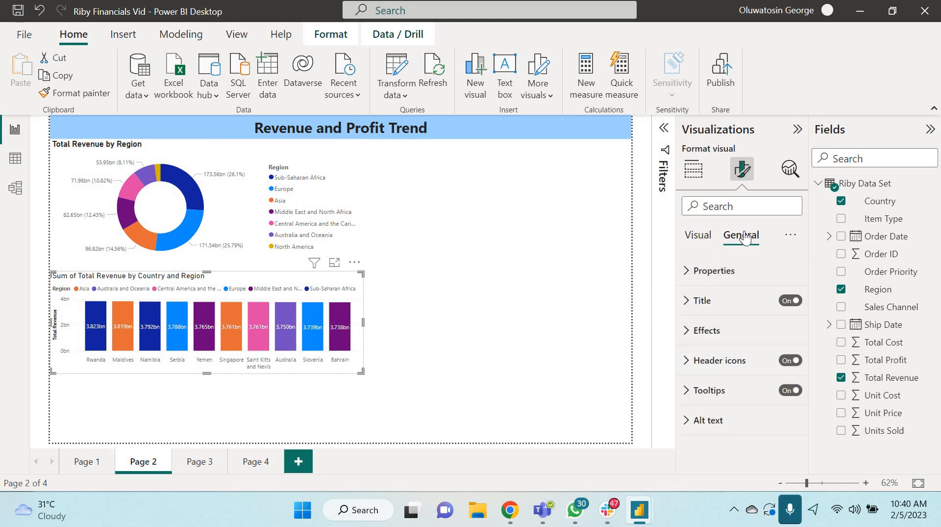
pyautogui.click(687, 301)
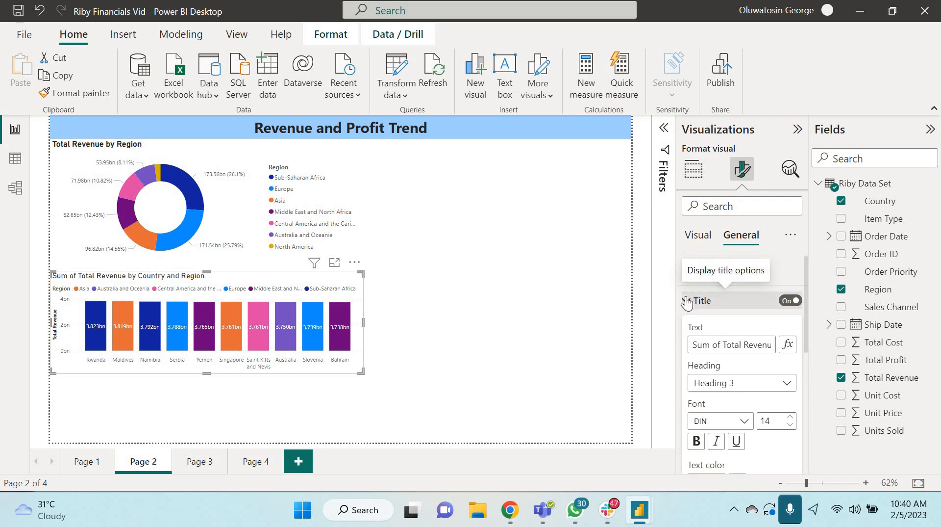
pyautogui.tripleClick(725, 346)
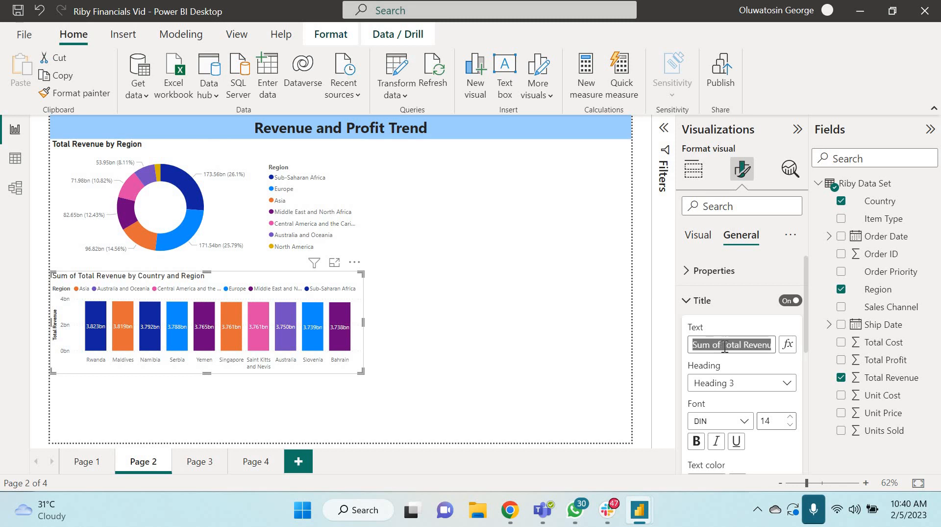
pyautogui.write('Top')
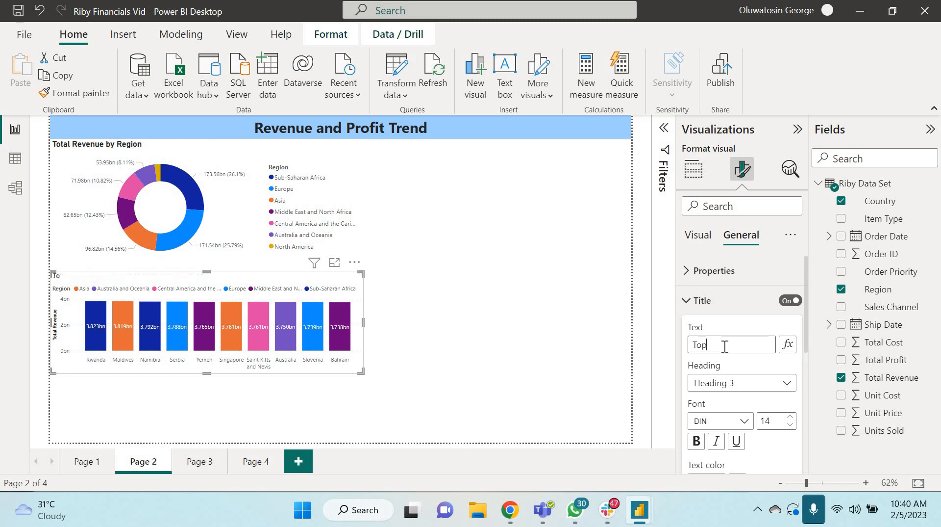
pyautogui.write(' 10 Countries by Total Revnue')
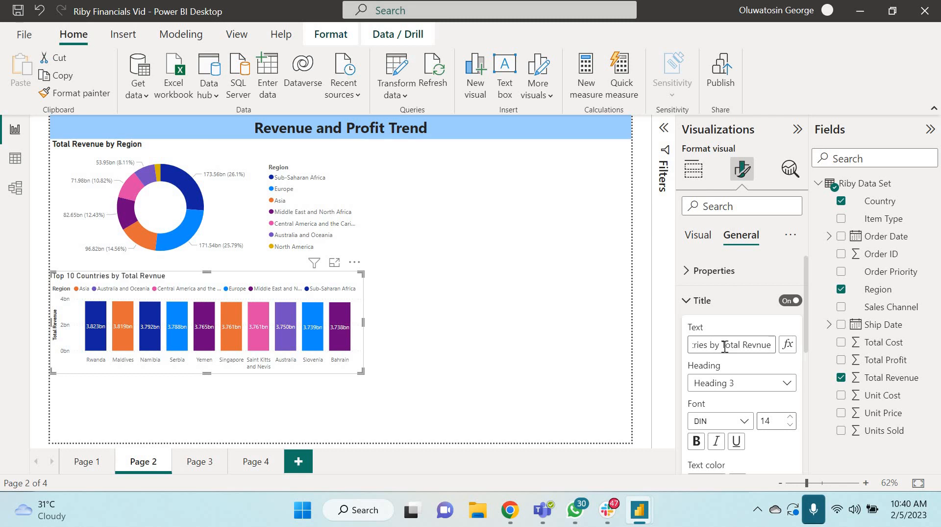
# Correct the column chart's title to "Top 10 Countries by Total Revenue" and make it bold at font size 16.
pyautogui.press('Left')
pyautogui.press('Left')
pyautogui.press('Left')
pyautogui.write('e')
pyautogui.click(696, 441)
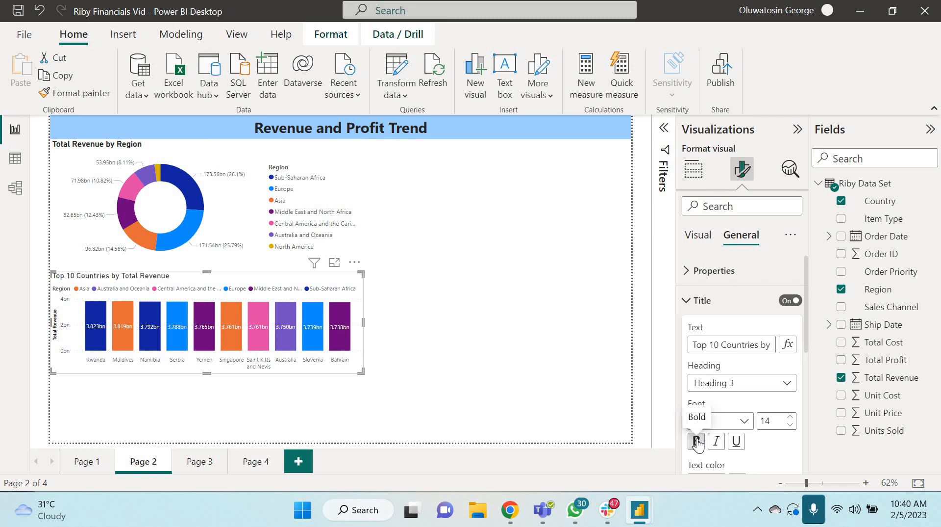
pyautogui.click(790, 417)
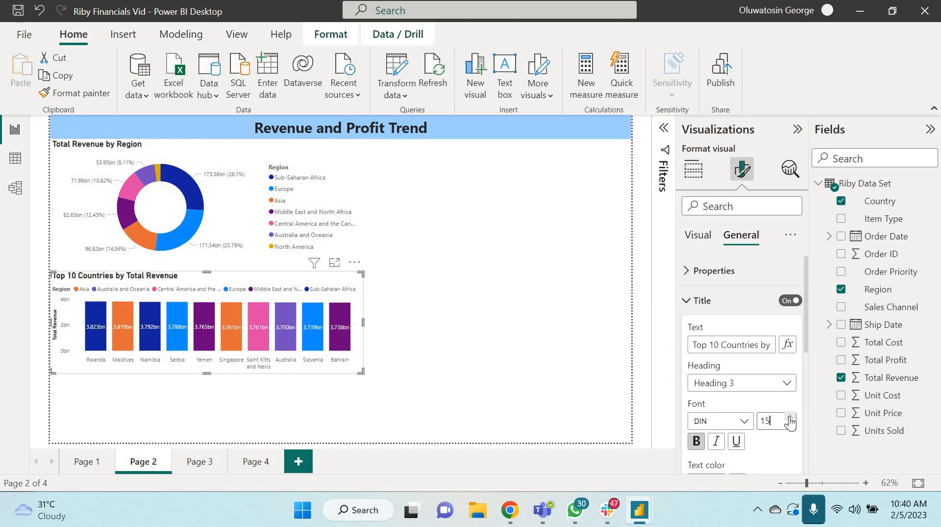
pyautogui.click(791, 417)
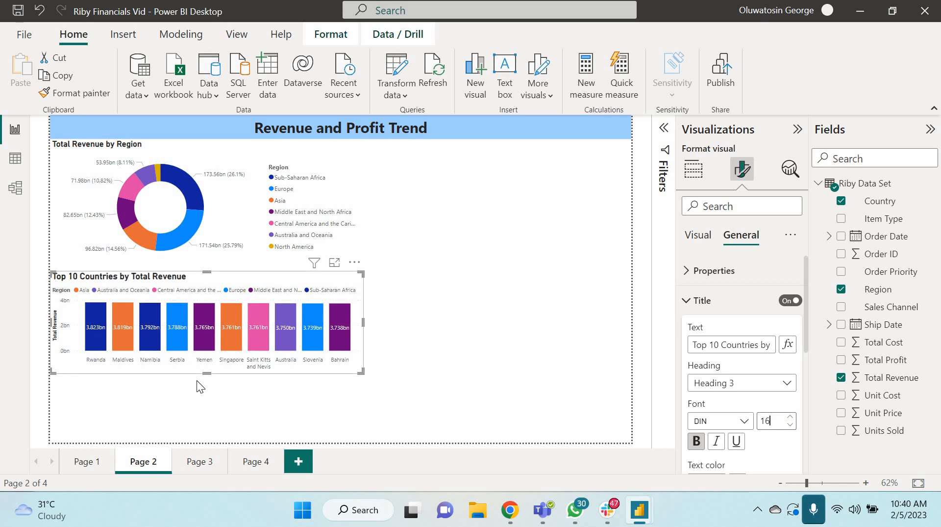
# Reduce the height of the top 10 countries chart and place a duplicate of it directly underneath.
pyautogui.moveTo(208, 371); pyautogui.dragTo(206, 345)
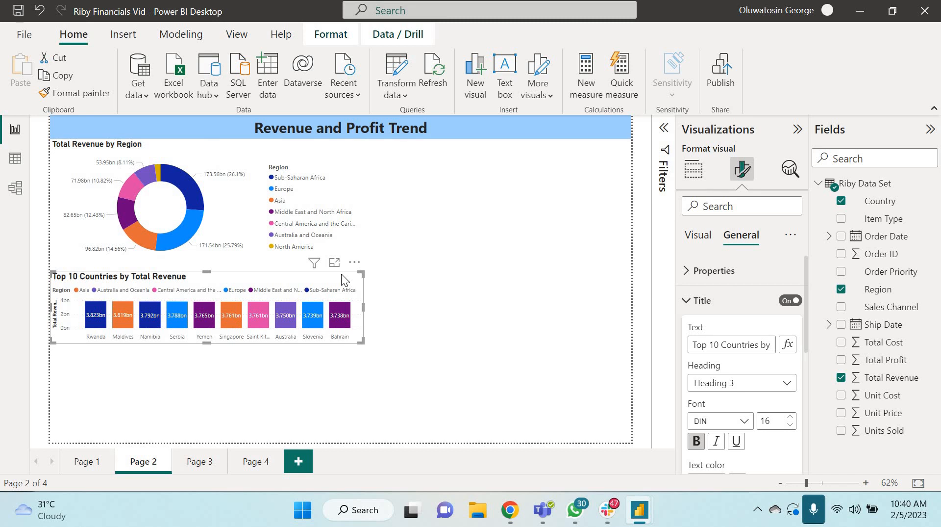
pyautogui.hotkey('ctrl', 'c')
pyautogui.hotkey('ctrl', 'v')
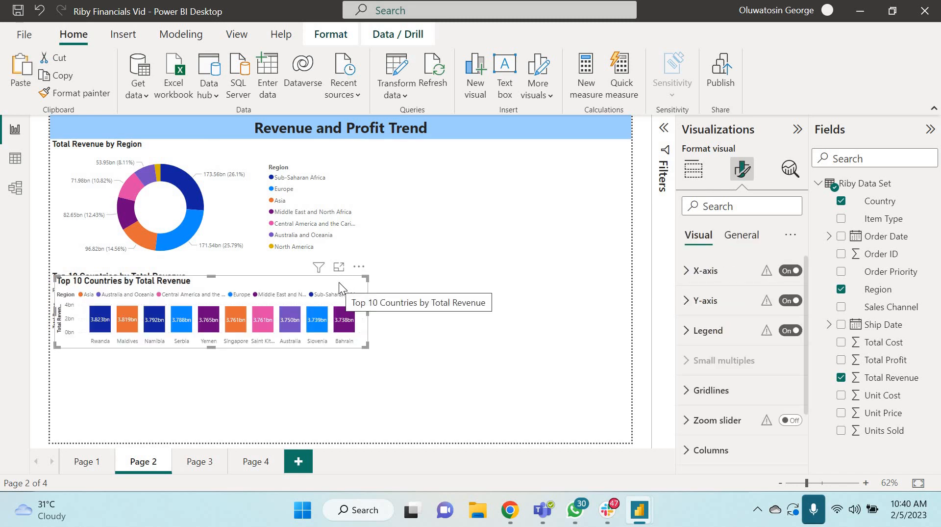
pyautogui.moveTo(340, 281); pyautogui.dragTo(323, 350)
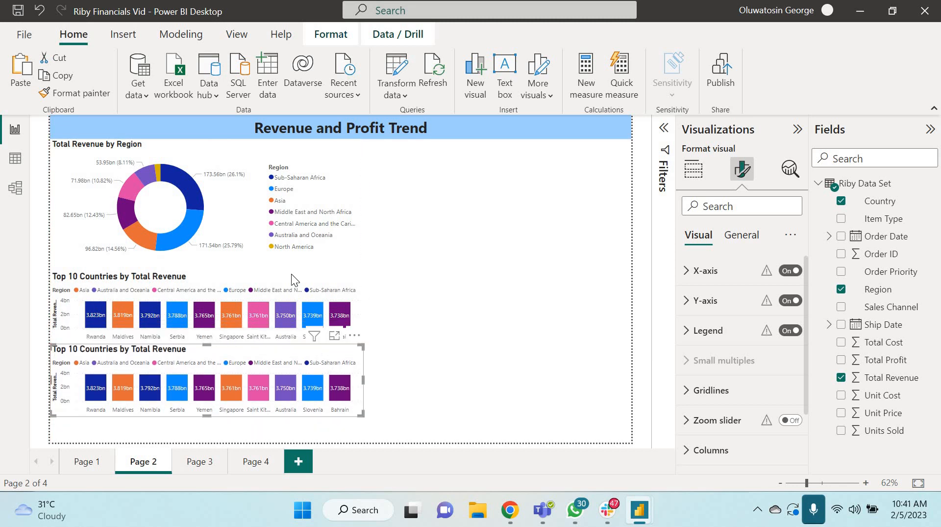
# Shorten the donut chart and move both column charts up to close the gaps, keeping them aligned with the donut.
pyautogui.click(245, 235)
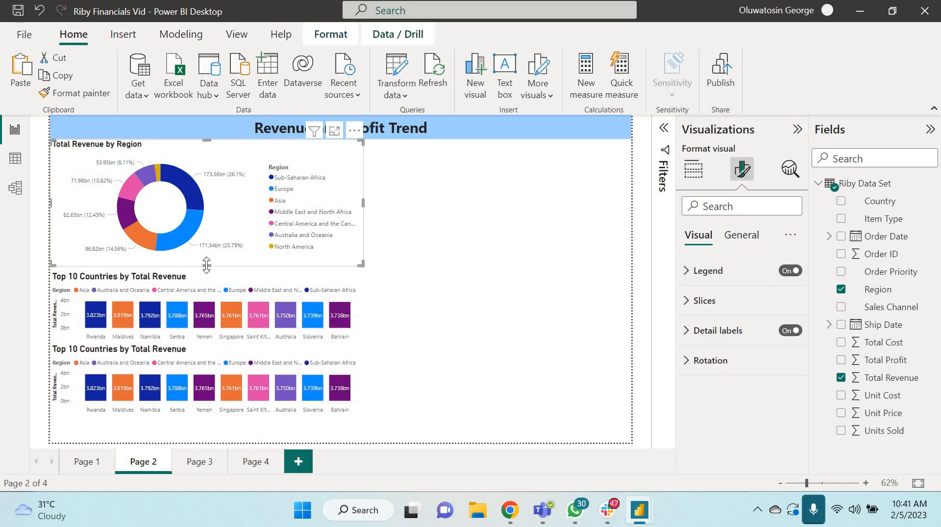
pyautogui.moveTo(206, 265); pyautogui.dragTo(211, 244)
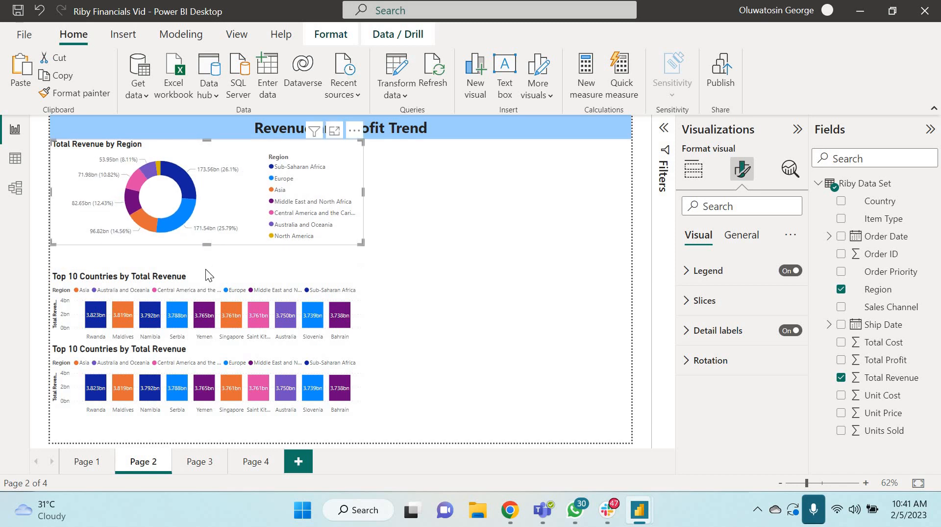
pyautogui.moveTo(208, 277); pyautogui.dragTo(211, 255)
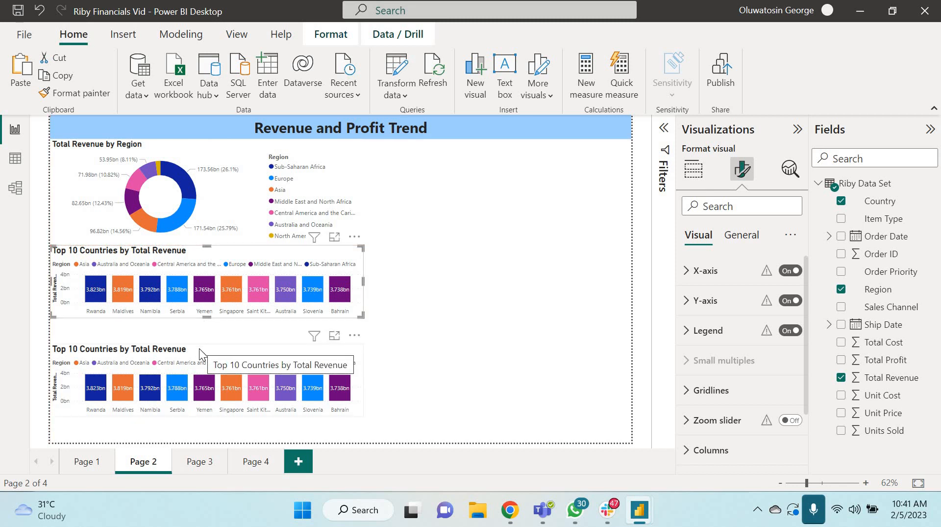
pyautogui.moveTo(199, 348); pyautogui.dragTo(201, 324)
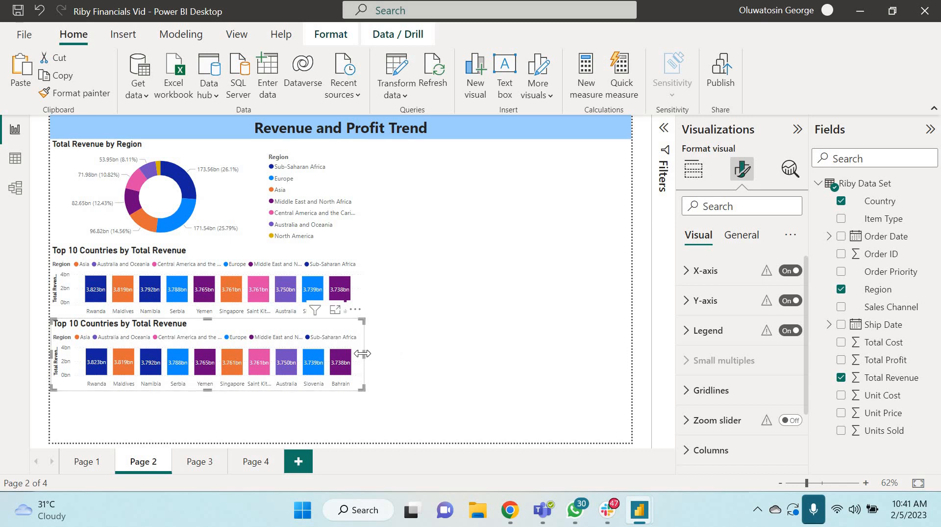
pyautogui.moveTo(355, 353); pyautogui.dragTo(360, 351)
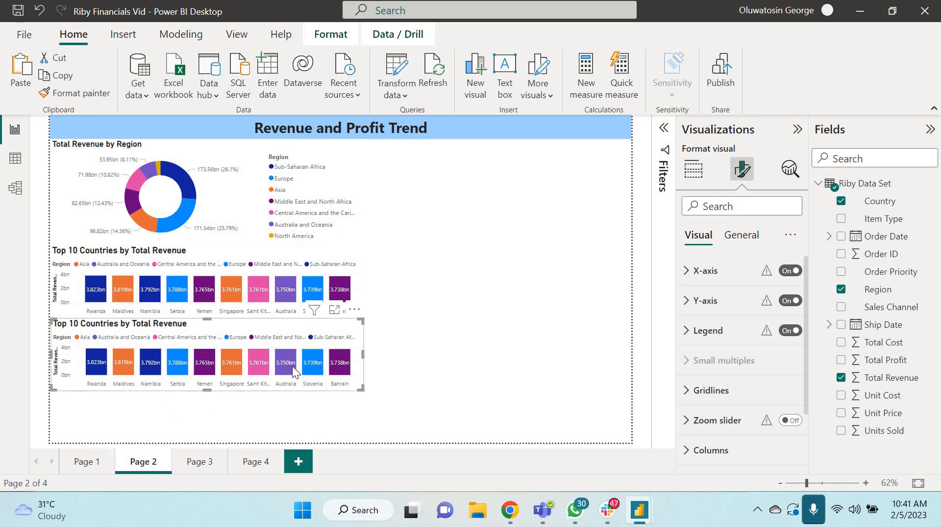
# Change the duplicate chart's Country filter to show the Bottom 10 by Sum of Total Revenue.
pyautogui.moveTo(310, 364)
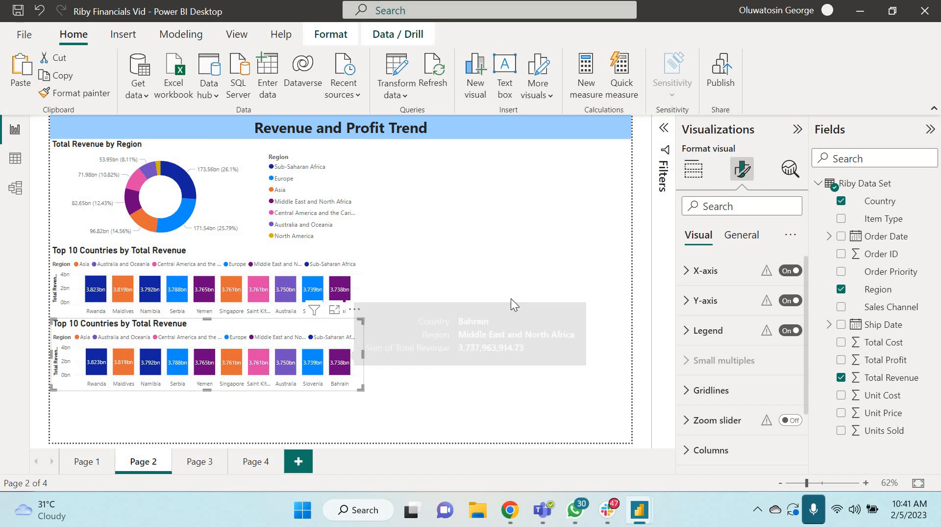
pyautogui.click(665, 130)
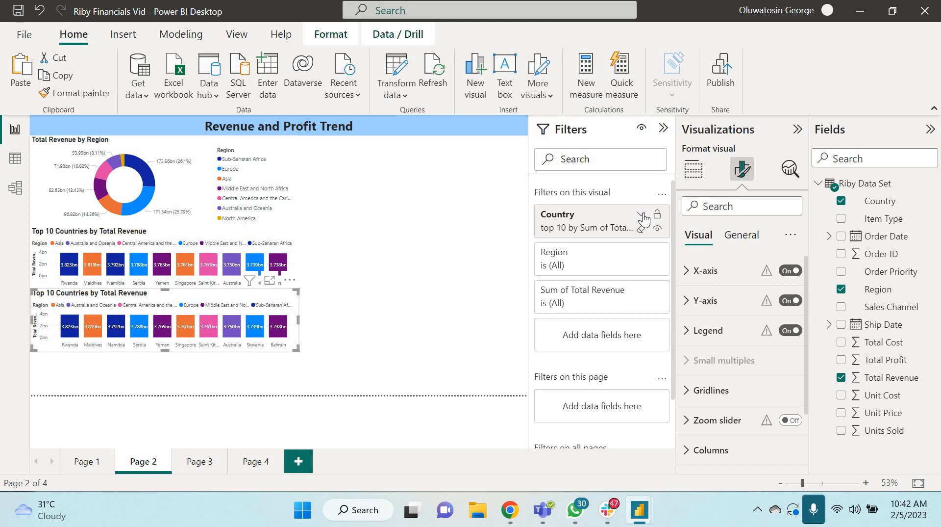
pyautogui.click(641, 216)
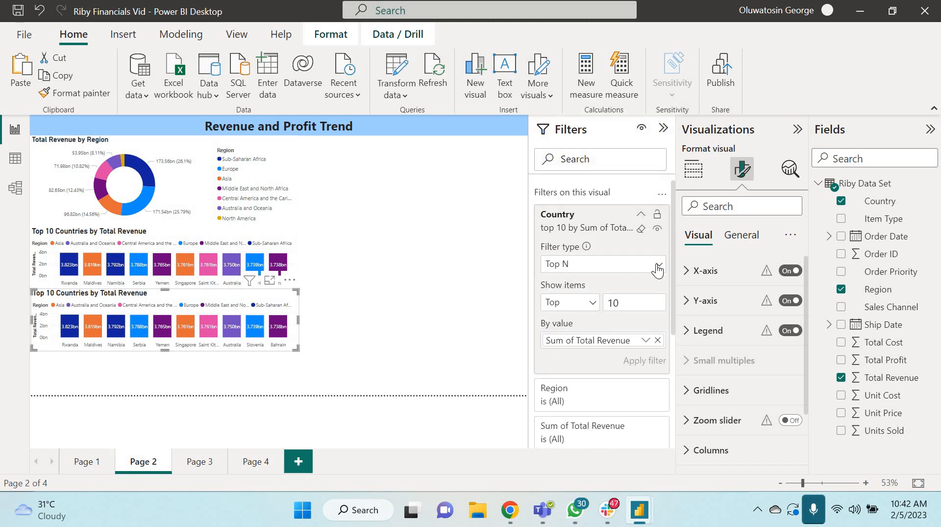
pyautogui.click(593, 303)
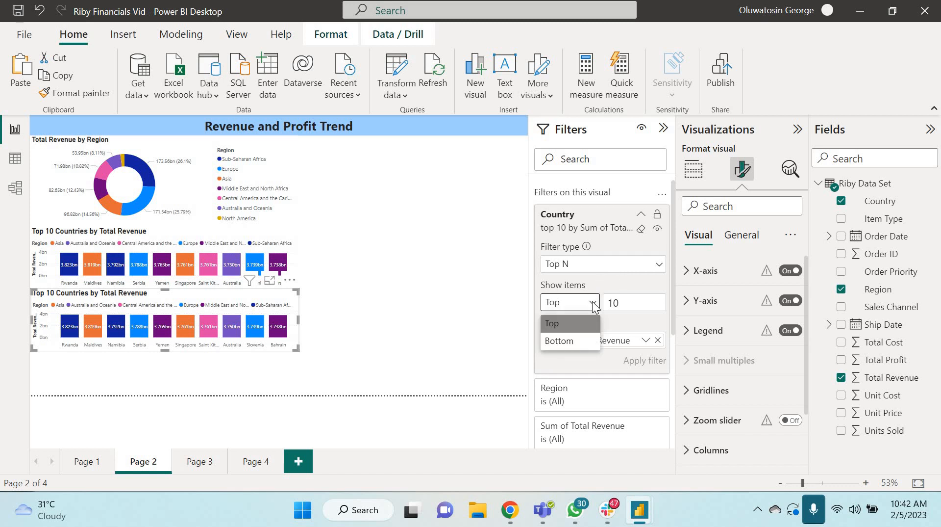
pyautogui.click(558, 340)
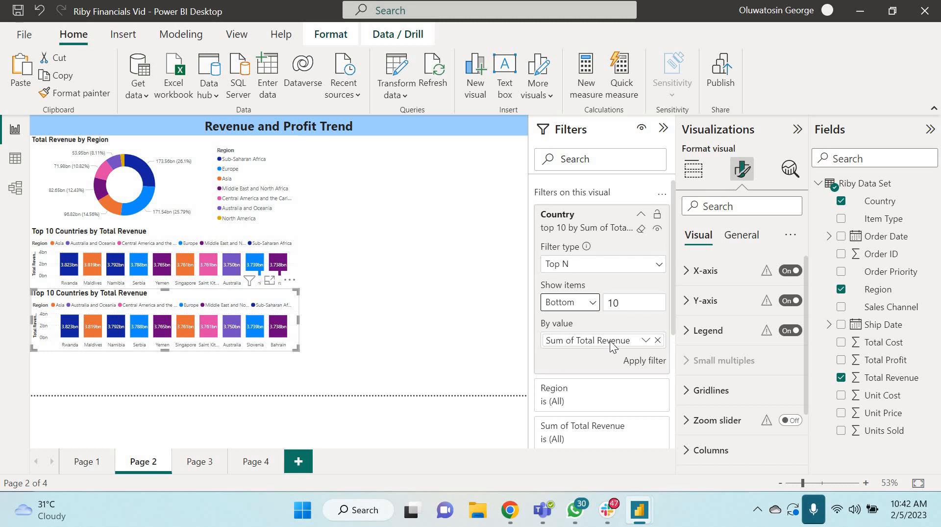
pyautogui.click(652, 360)
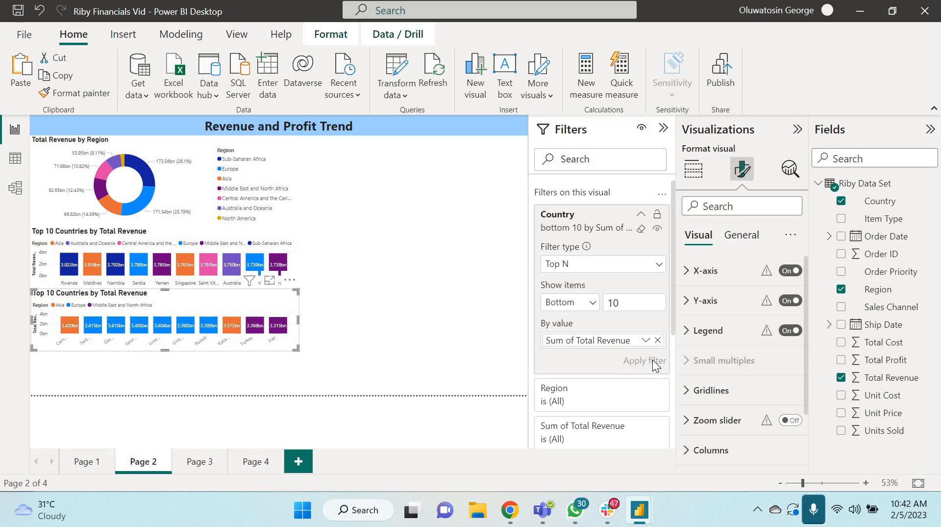
pyautogui.click(663, 128)
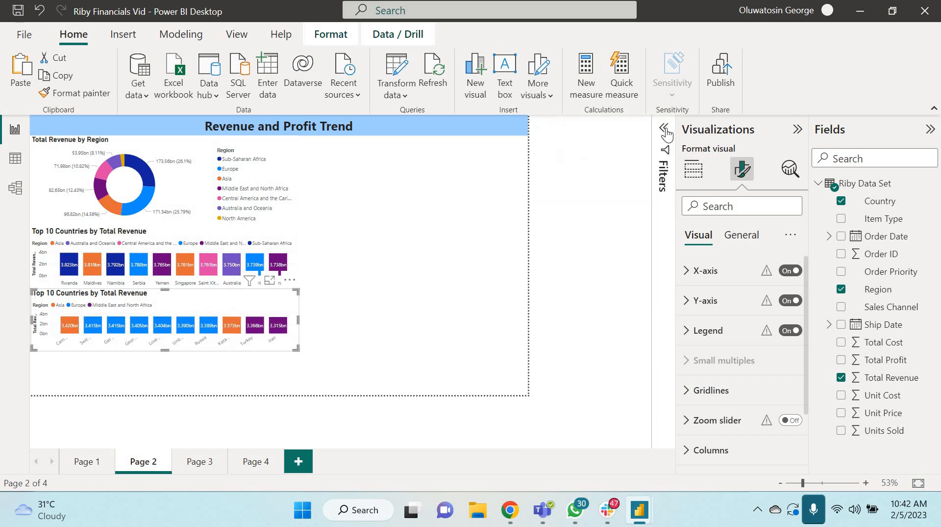
# Fine-tune the width of the duplicate column chart to line up with the chart above it.
pyautogui.click(798, 130)
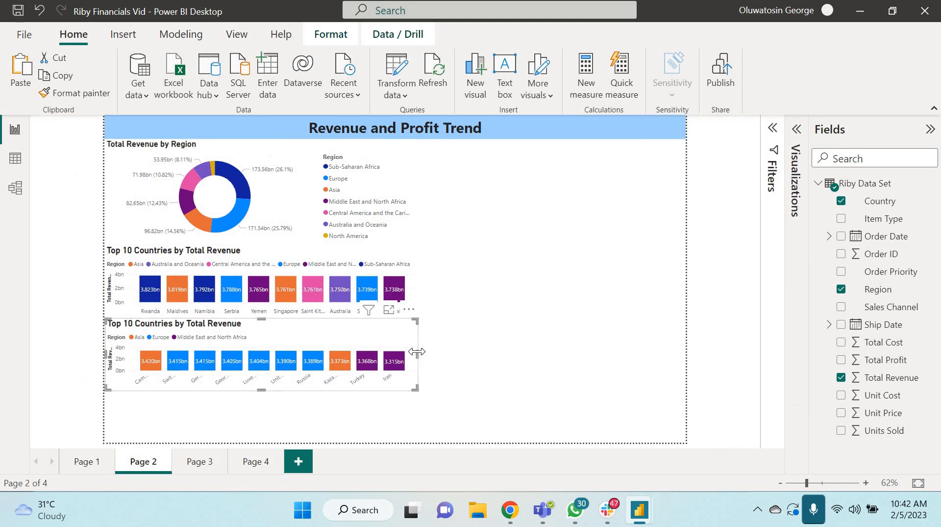
pyautogui.moveTo(417, 351); pyautogui.dragTo(415, 350)
pyautogui.click(797, 130)
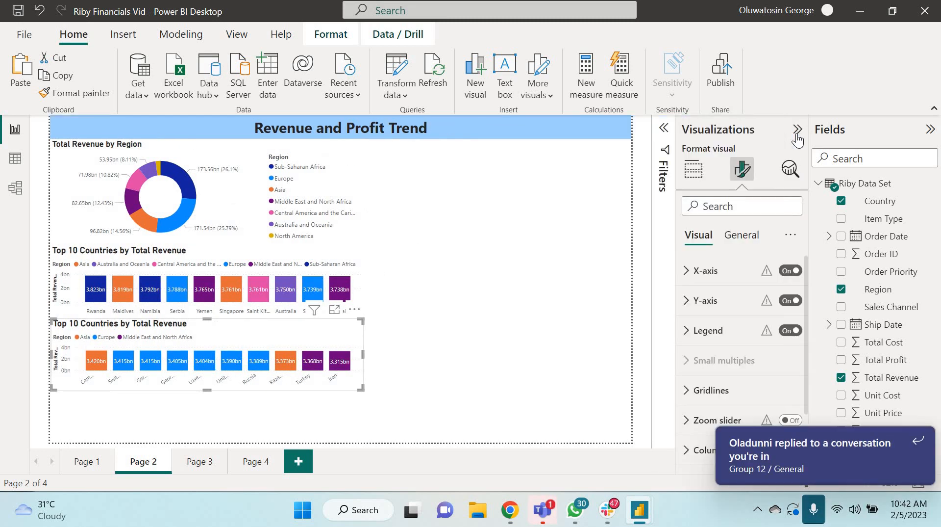
# Change the duplicate column chart's title to "Bottom 10 Countries by Total Revenue".
pyautogui.click(741, 236)
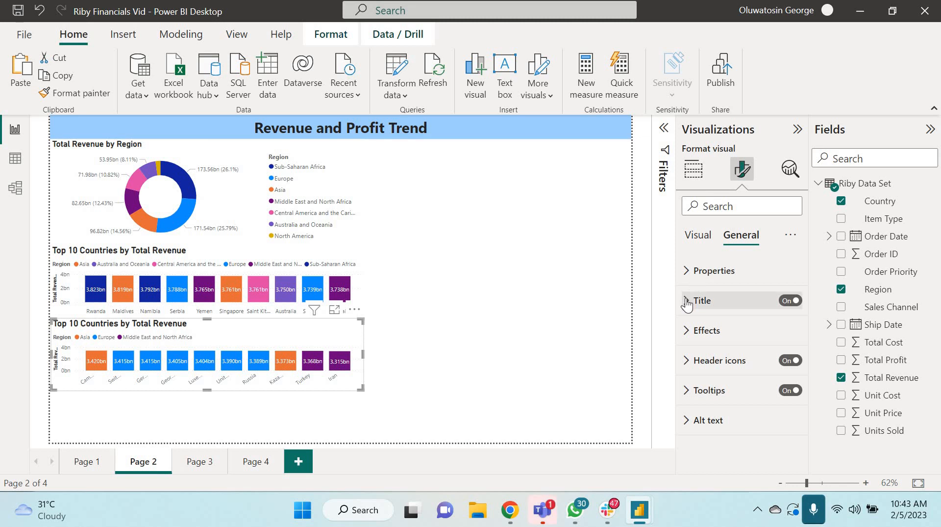
pyautogui.click(706, 304)
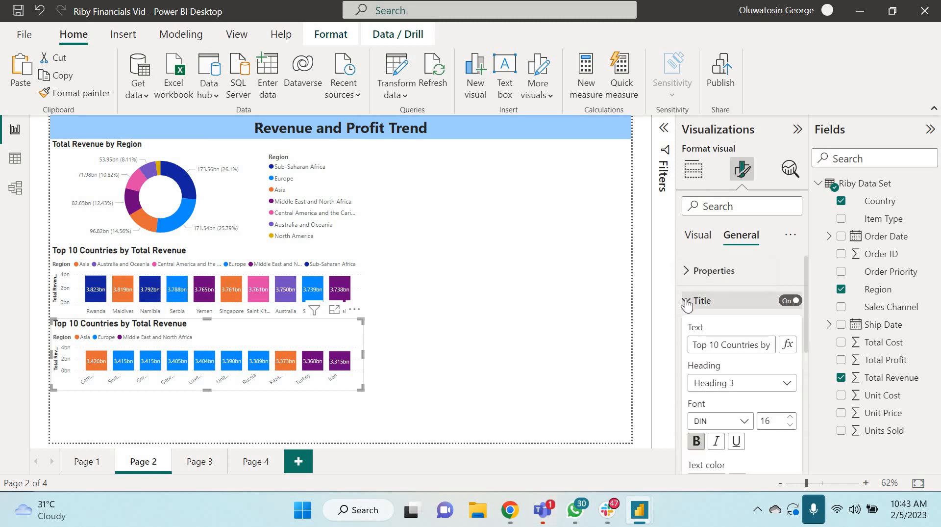
pyautogui.click(706, 344)
pyautogui.press('BackSpace')
pyautogui.press('BackSpace')
pyautogui.press('BackSpace')
pyautogui.write('Bot')
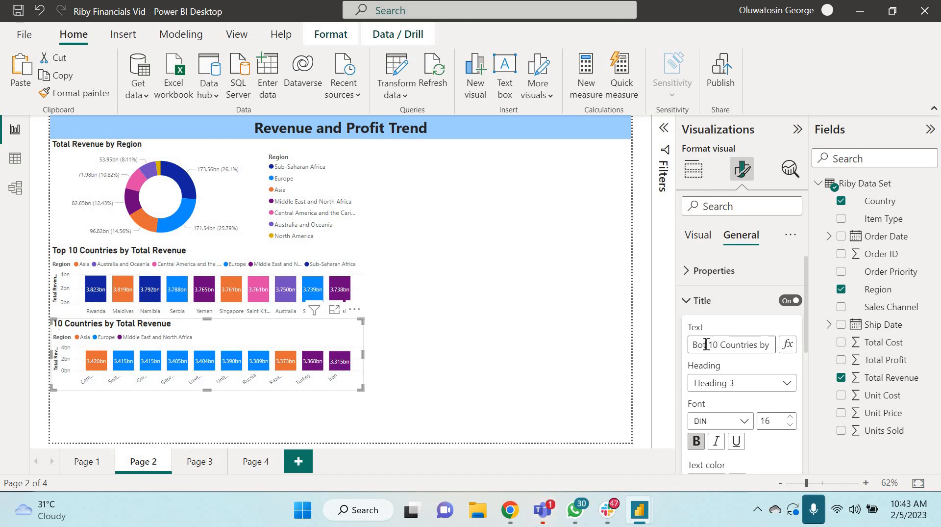
pyautogui.write('tom')
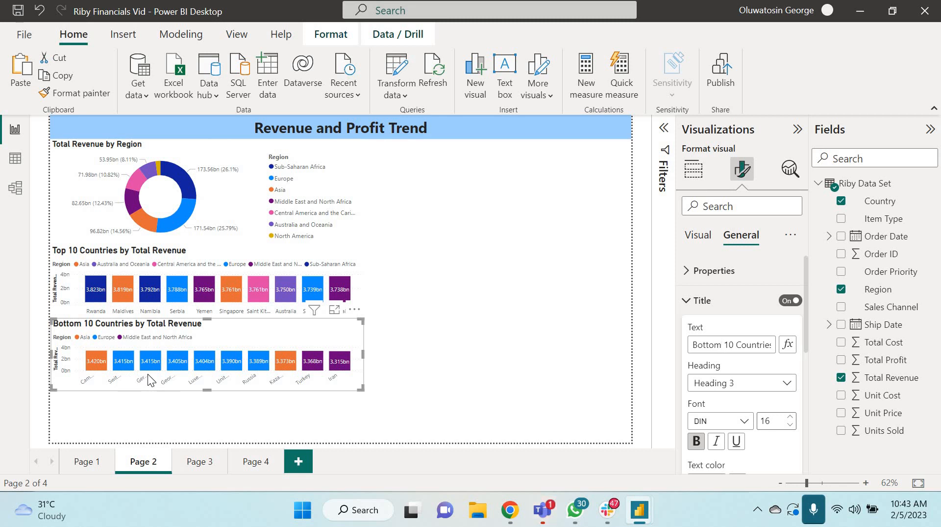
# Check the country values in the bottom 10 chart and slightly reduce the chart's height.
pyautogui.moveTo(181, 369)
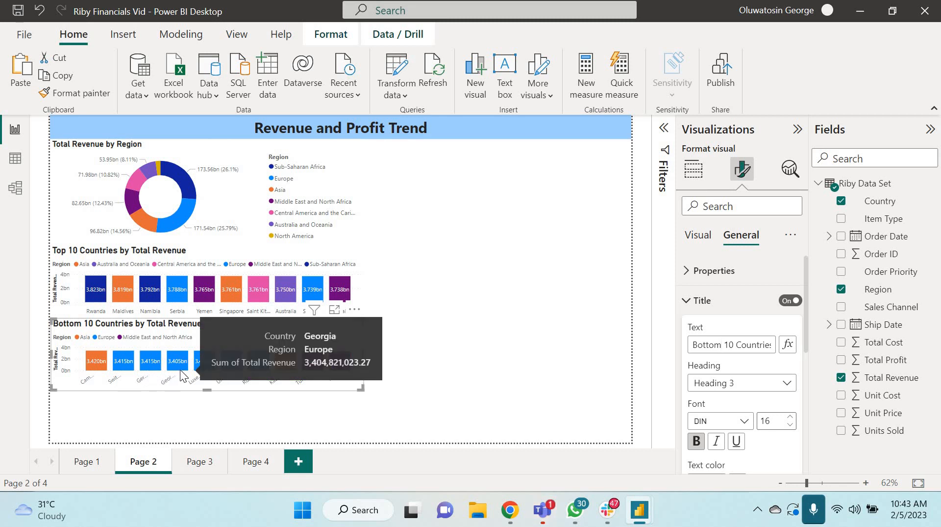
pyautogui.moveTo(215, 366)
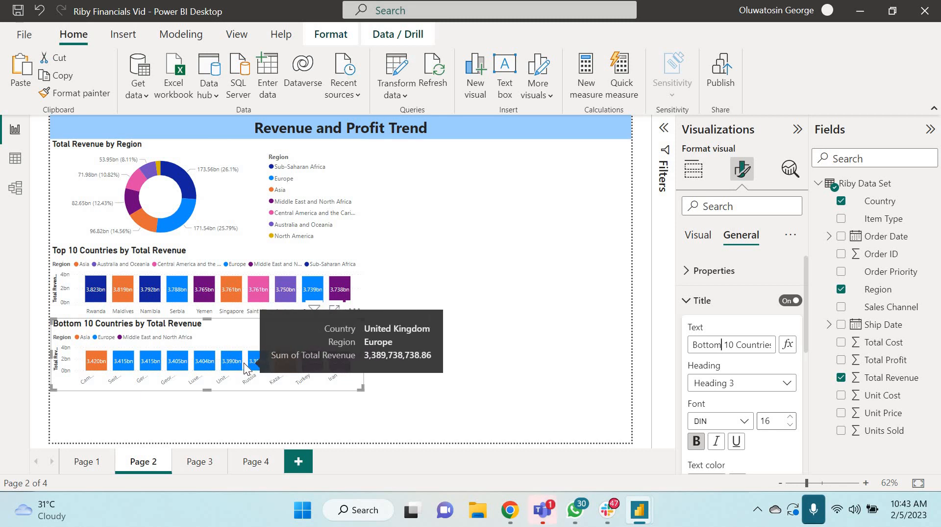
pyautogui.moveTo(263, 368)
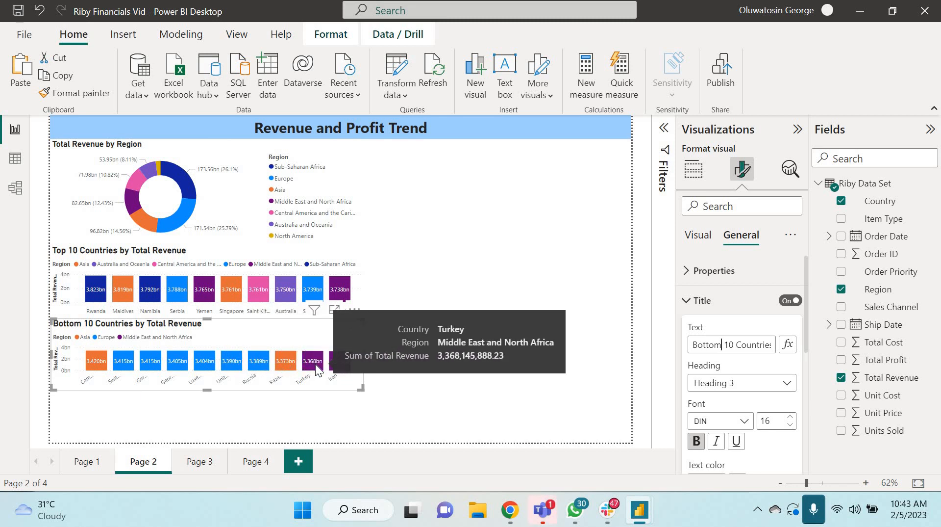
pyautogui.moveTo(347, 373)
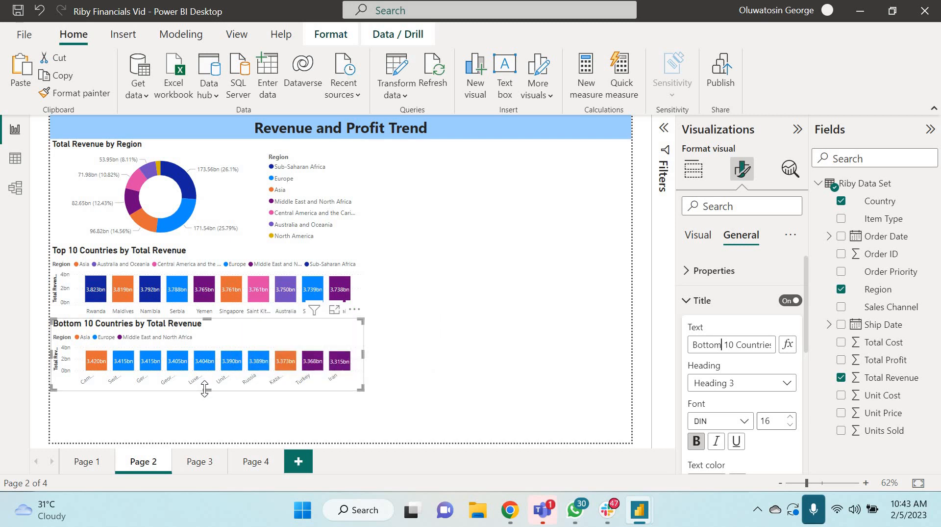
pyautogui.moveTo(205, 389)
pyautogui.mouseDown()
pyautogui.moveTo(205, 414)
pyautogui.moveTo(205, 385)
pyautogui.mouseUp()
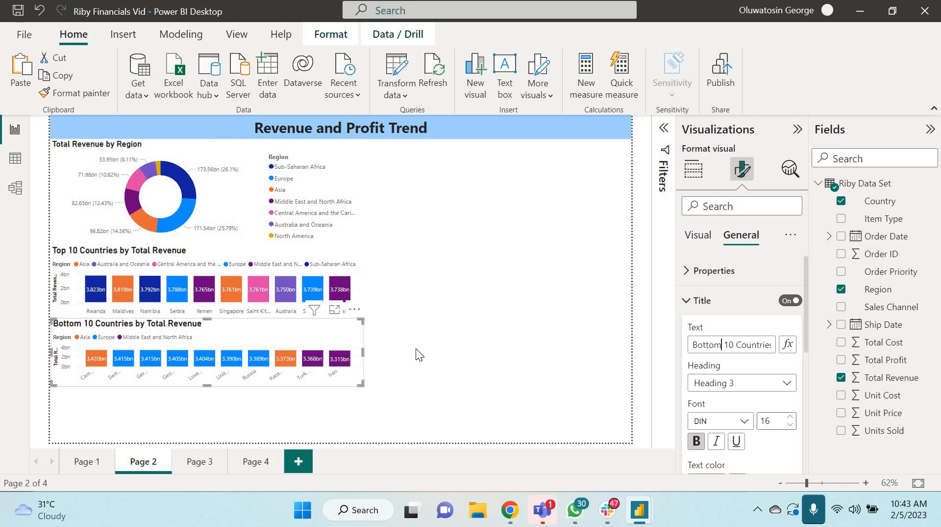
# Add an empty line chart in the free space beside the donut chart and extend its height slightly downward.
pyautogui.click(695, 172)
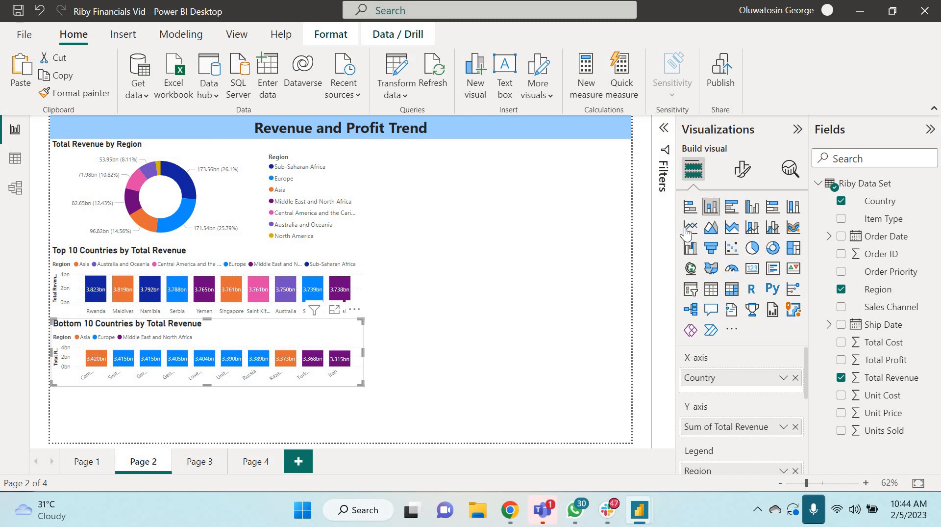
pyautogui.click(469, 332)
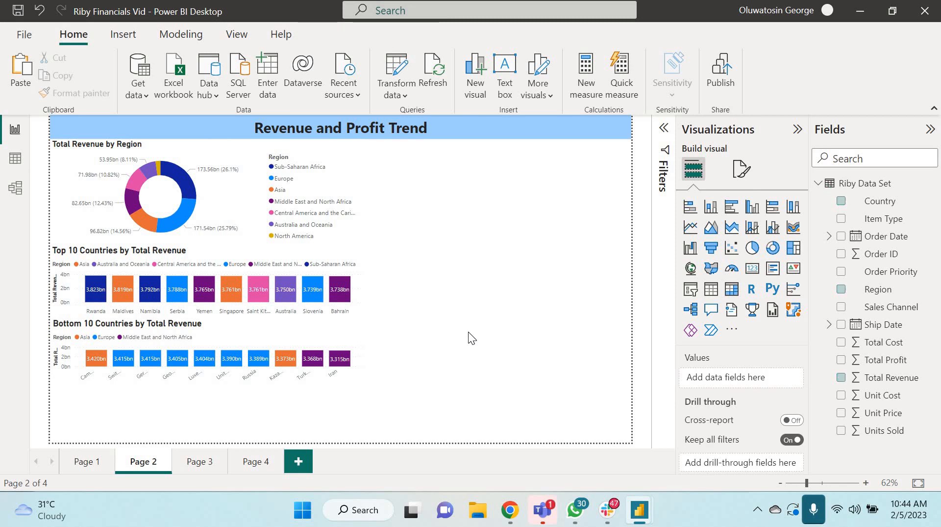
pyautogui.click(690, 228)
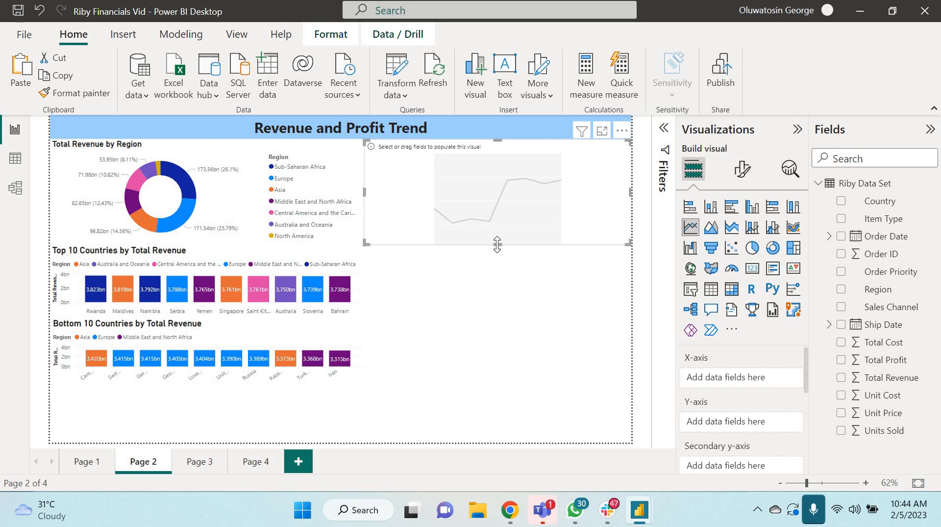
pyautogui.moveTo(497, 245); pyautogui.dragTo(497, 252)
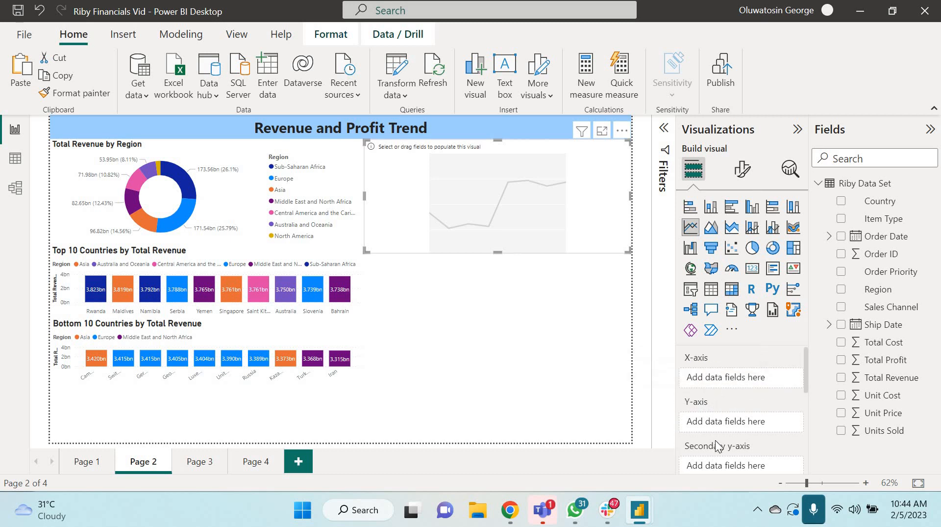
pyautogui.scroll(-3, 716, 450)
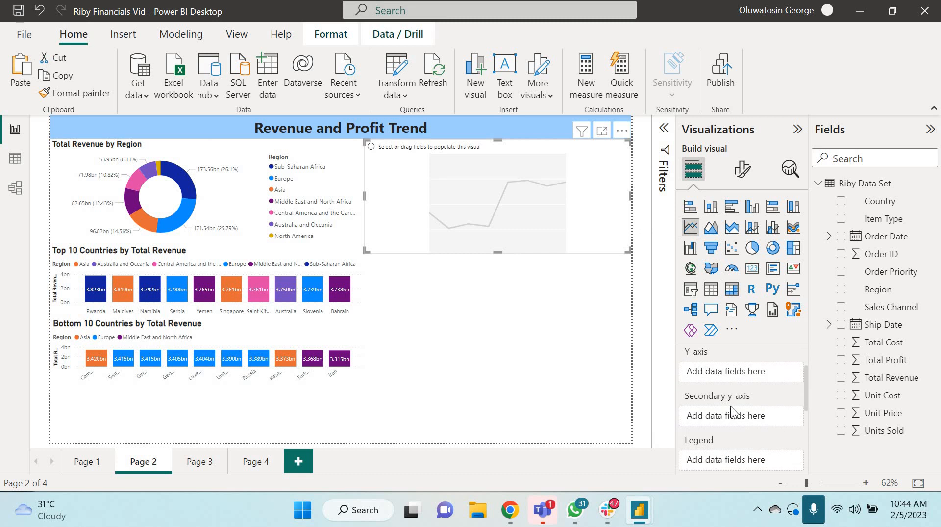
pyautogui.scroll(1, 732, 410)
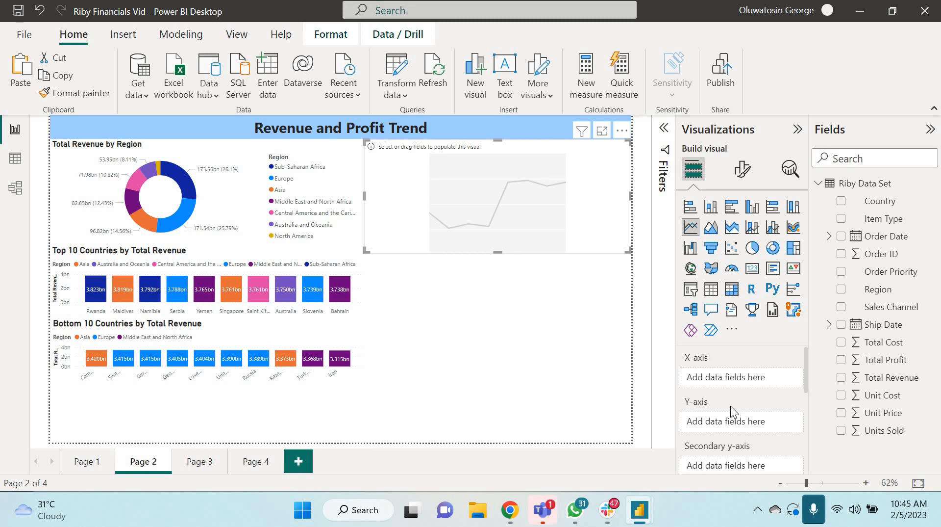
# Populate the line chart with Country on the x-axis, Total Revenue on the y-axis and Total Profit on the secondary y-axis.
pyautogui.click(841, 202)
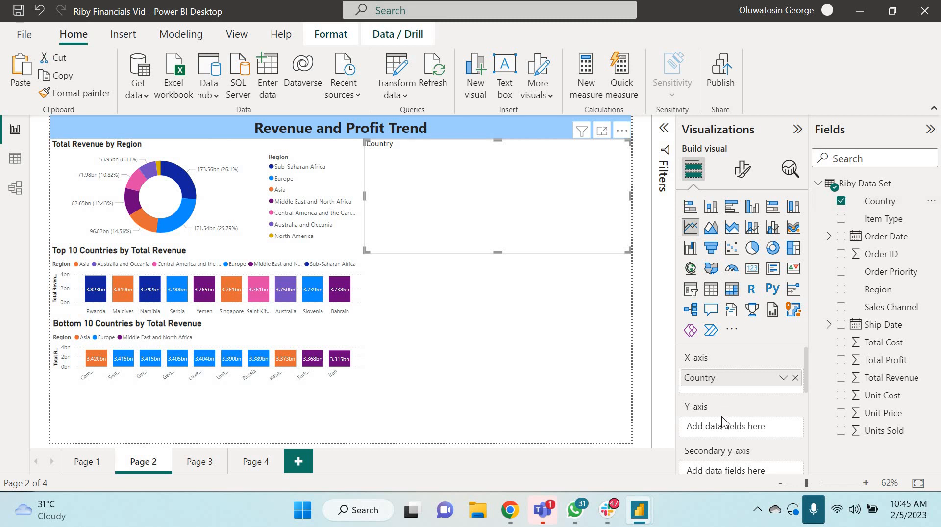
pyautogui.click(842, 377)
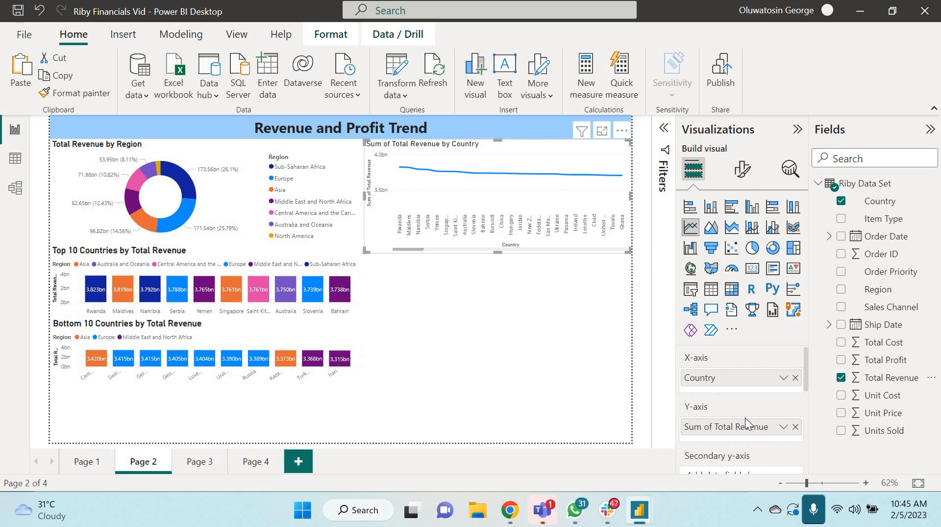
pyautogui.scroll(-2, 746, 417)
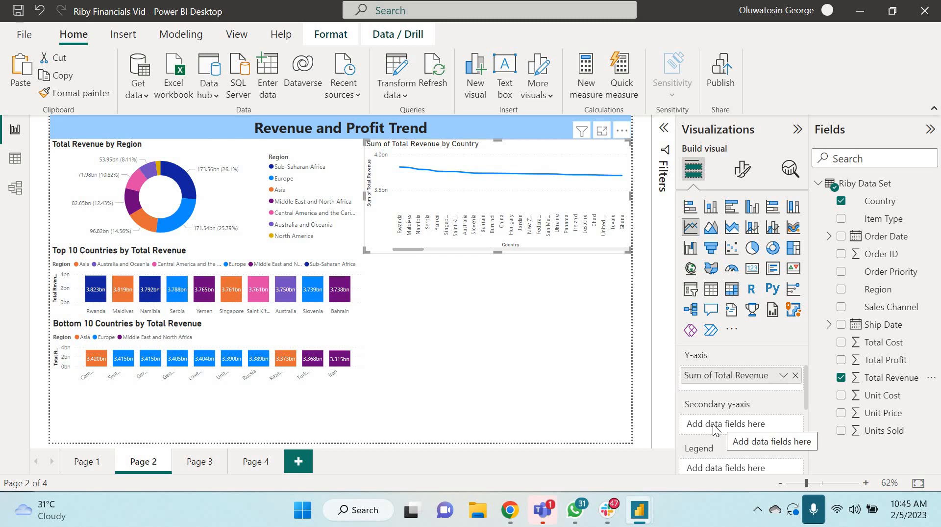
pyautogui.click(841, 361)
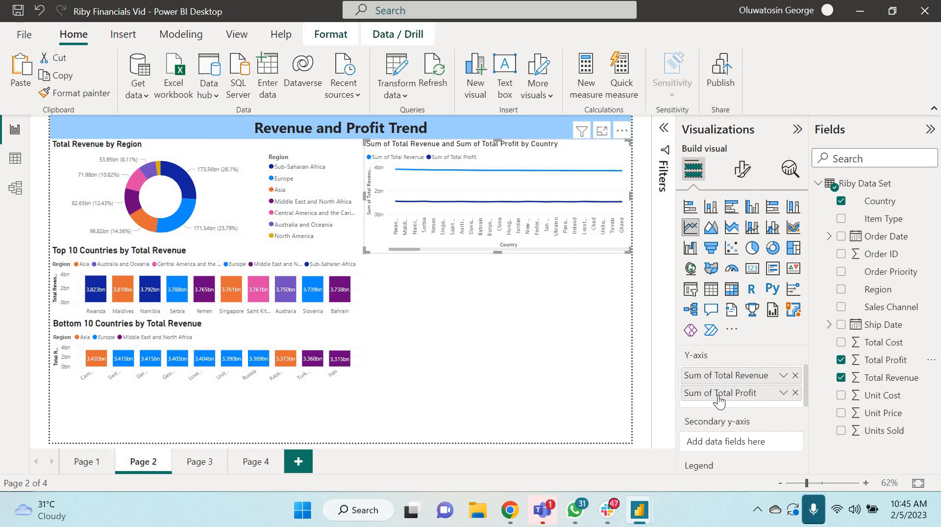
pyautogui.moveTo(720, 392); pyautogui.dragTo(718, 445)
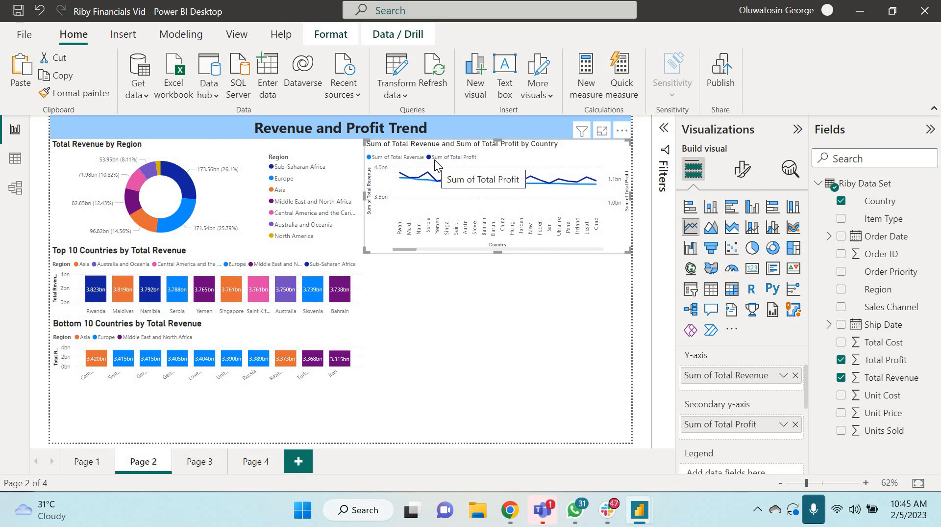
# Rename the line chart's y-axis field to "Total Revenue".
pyautogui.doubleClick(717, 377)
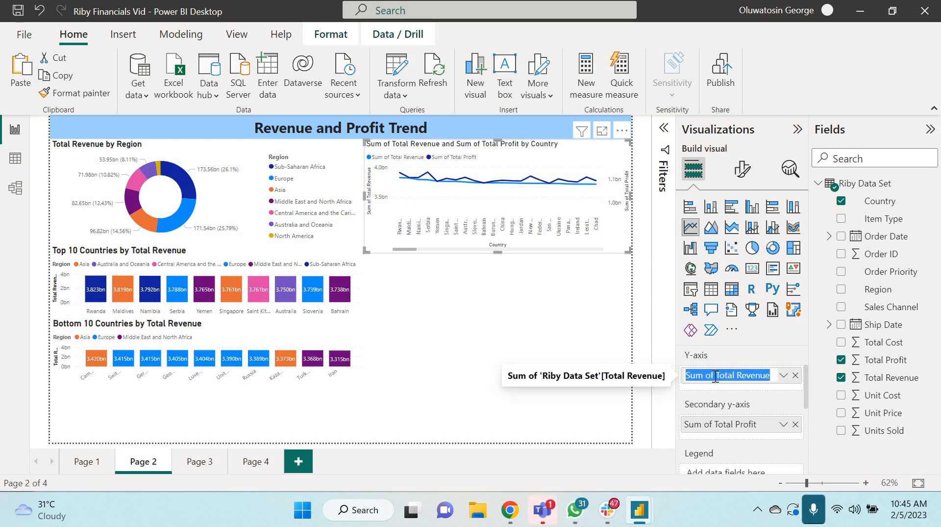
pyautogui.click(716, 376)
pyautogui.press('BackSpace')
pyautogui.press('BackSpace')
pyautogui.press('BackSpace')
pyautogui.press('BackSpace')
pyautogui.press('BackSpace')
pyautogui.press('BackSpace')
pyautogui.press('BackSpace')
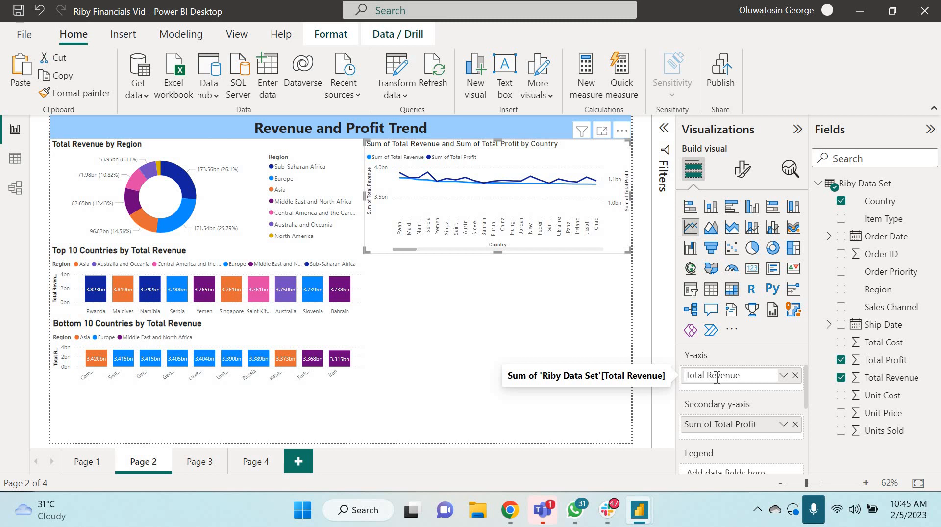
pyautogui.press('Return')
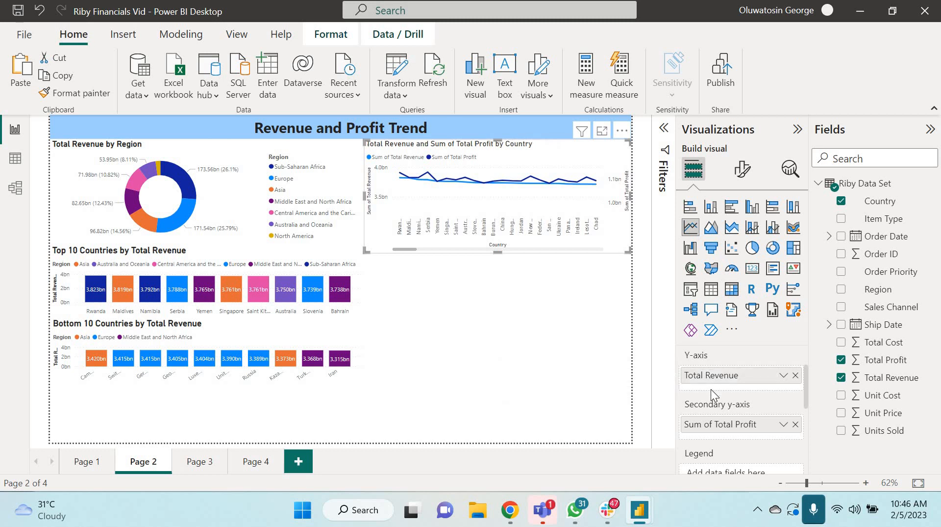
# Rename the line chart's secondary y-axis field to "Total Profit".
pyautogui.doubleClick(716, 425)
pyautogui.click(717, 426)
pyautogui.press('BackSpace')
pyautogui.press('BackSpace')
pyautogui.press('BackSpace')
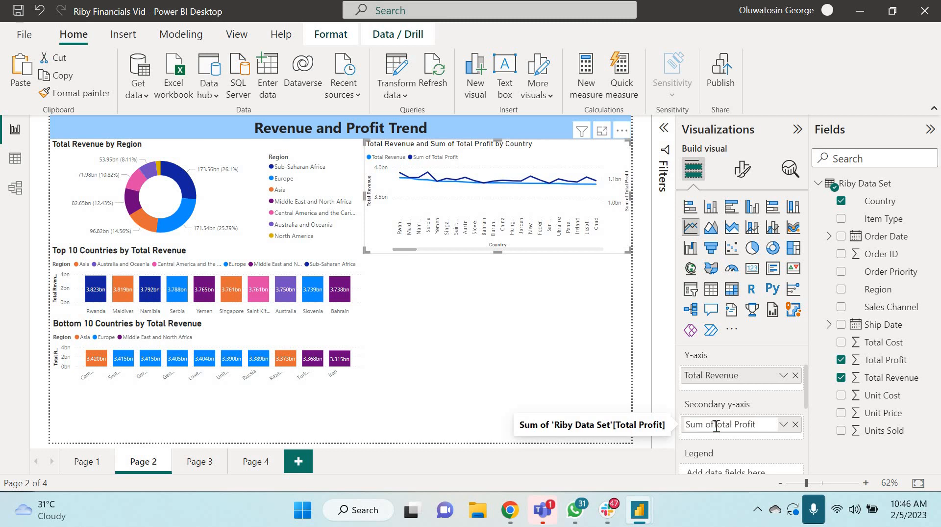
pyautogui.press('BackSpace')
pyautogui.press('BackSpace')
pyautogui.press('BackSpace')
pyautogui.press('BackSpace')
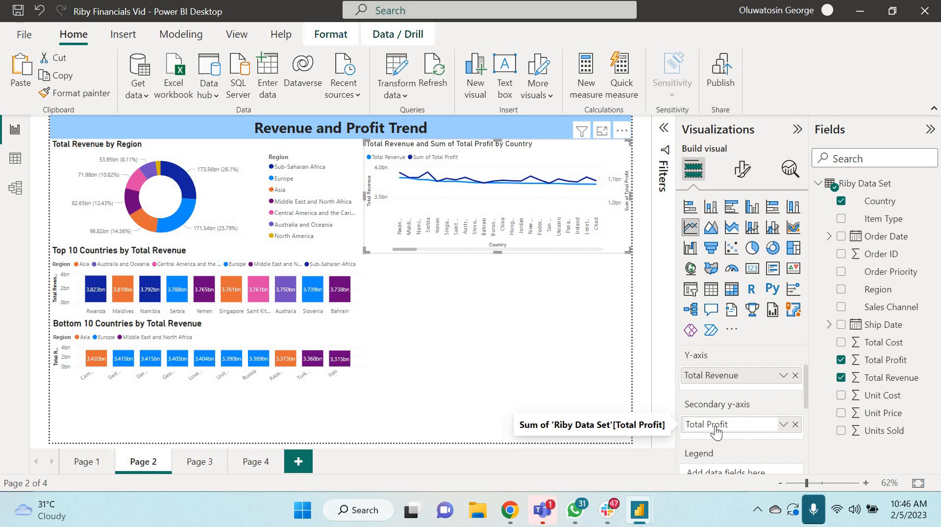
pyautogui.press('Return')
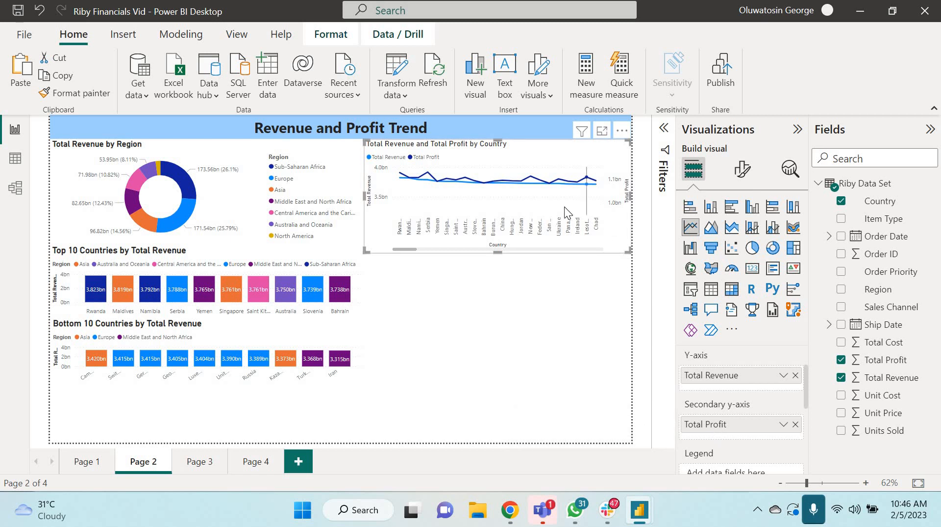
# Filter the line chart's Country field with a Top N filter showing the top 10 by Sum of Total Revenue.
pyautogui.scroll(-2, 565, 208)
pyautogui.scroll(-2, 563, 207)
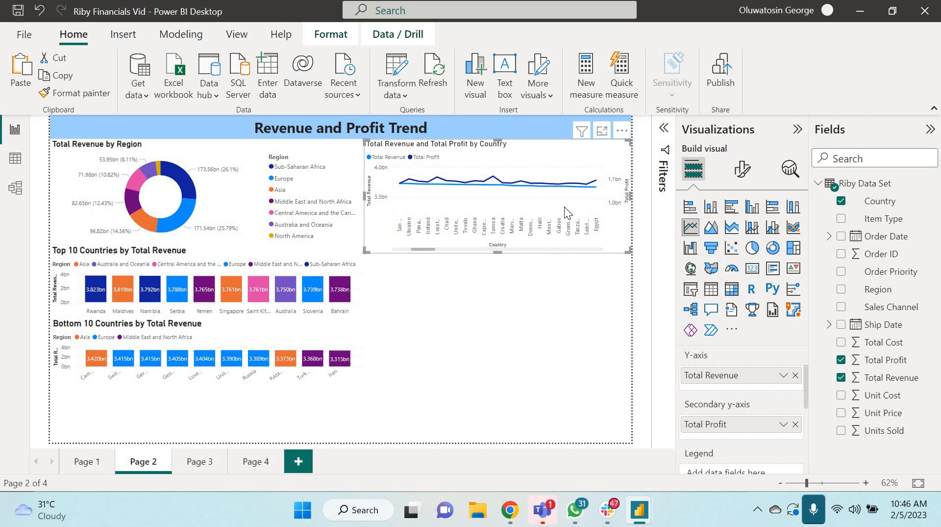
pyautogui.scroll(-5, 564, 207)
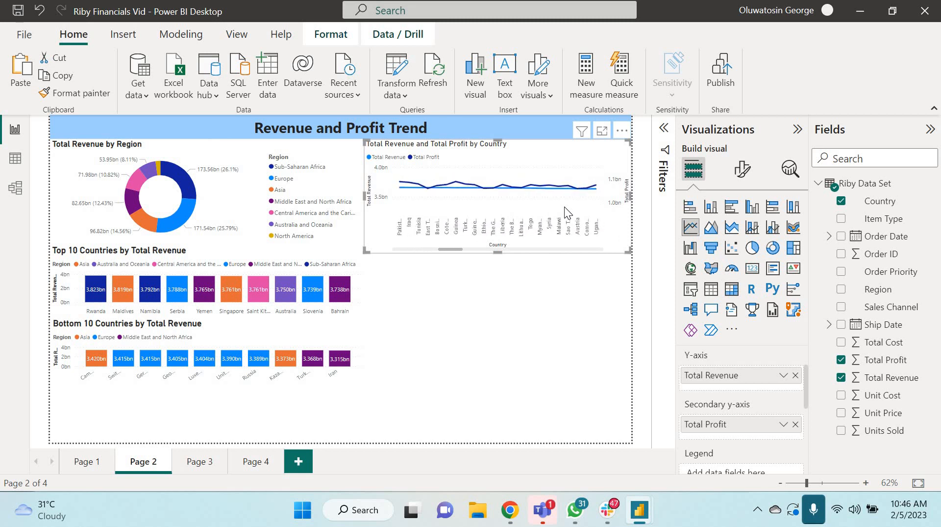
pyautogui.scroll(10, 564, 207)
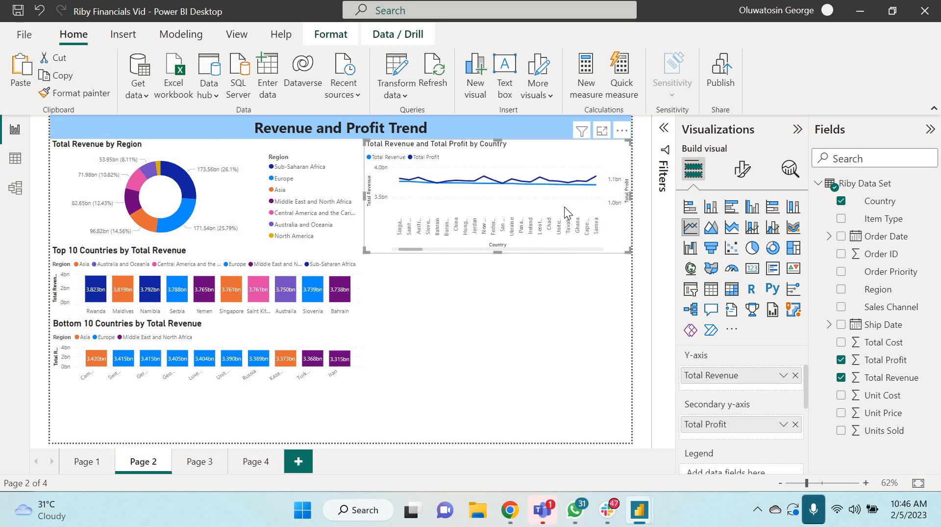
pyautogui.click(665, 130)
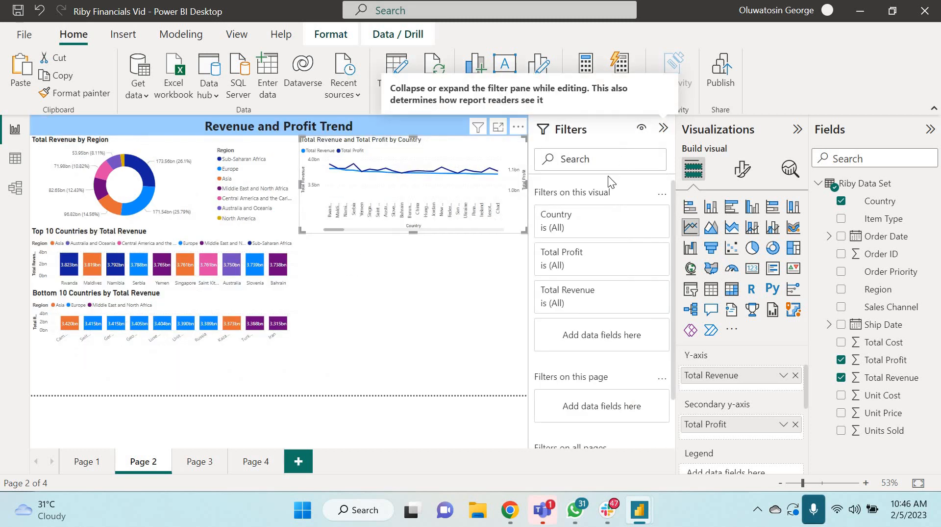
pyautogui.click(641, 216)
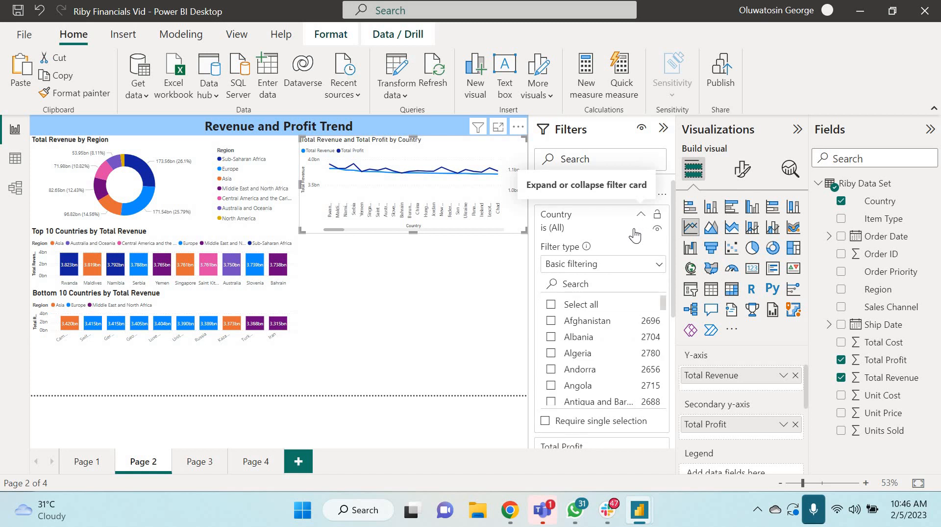
pyautogui.click(657, 268)
pyautogui.click(584, 319)
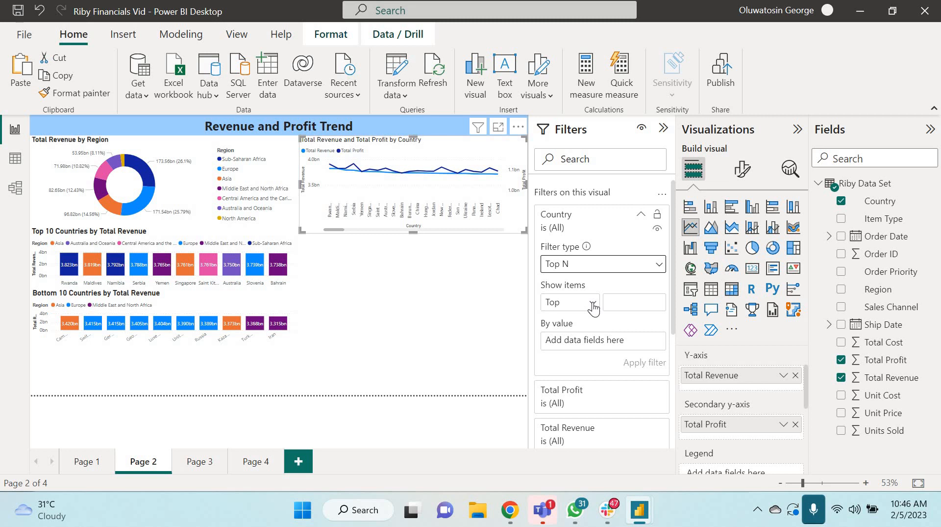
pyautogui.click(612, 302)
pyautogui.write('10')
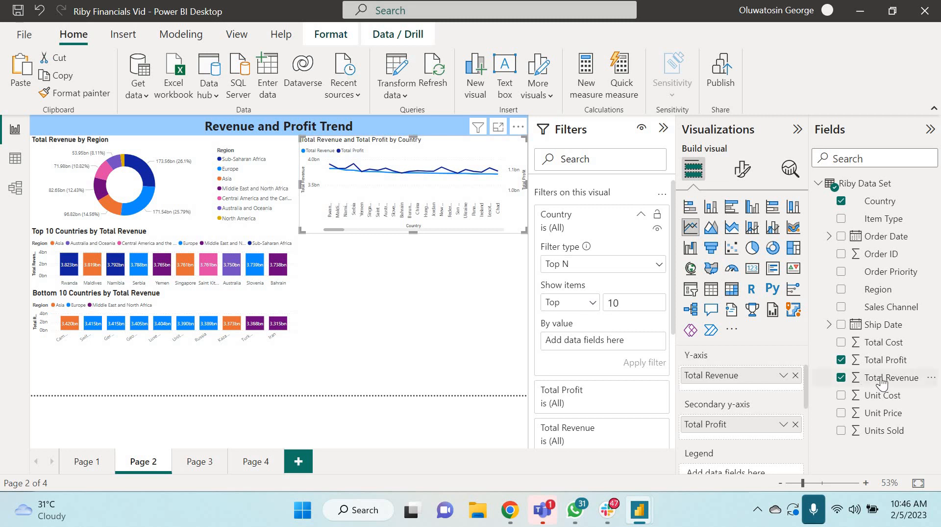
pyautogui.moveTo(880, 378); pyautogui.dragTo(625, 344)
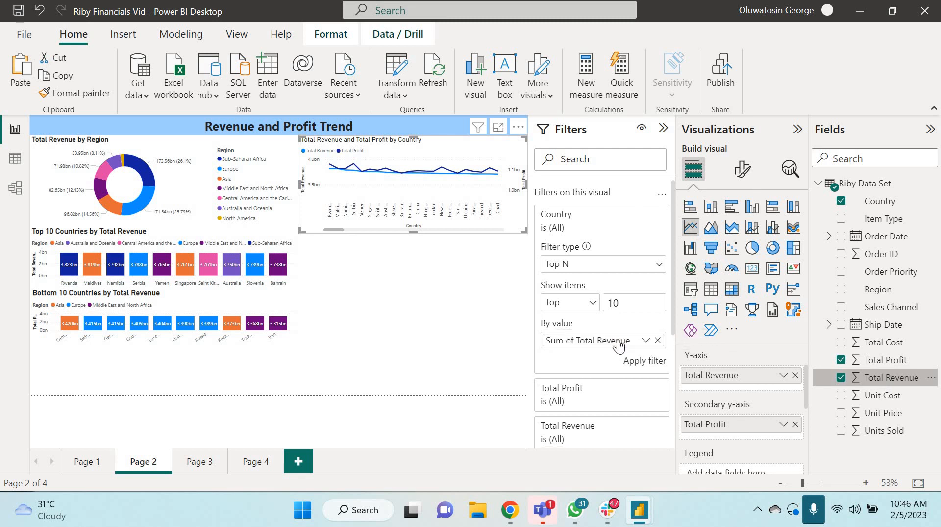
pyautogui.click(639, 361)
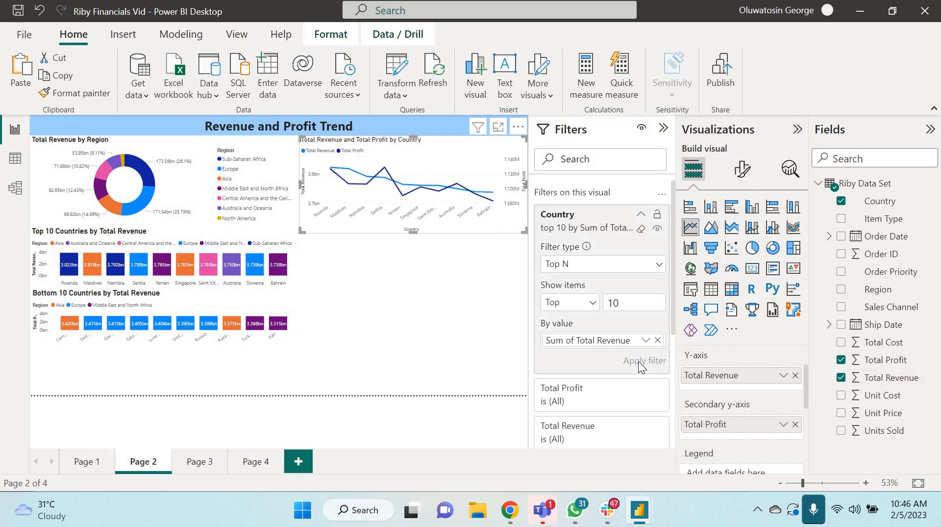
pyautogui.click(665, 130)
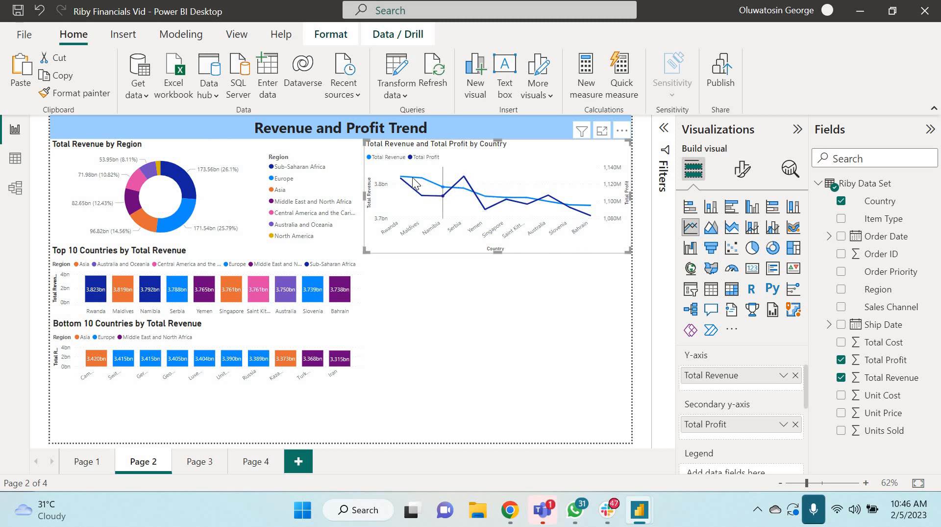
# Turn off the x-axis title of the line chart.
pyautogui.moveTo(403, 177)
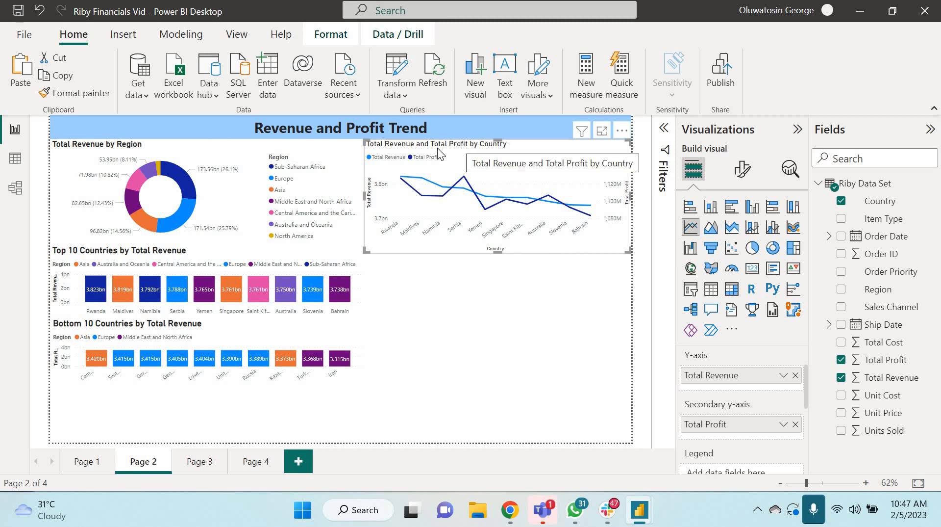
pyautogui.moveTo(405, 183)
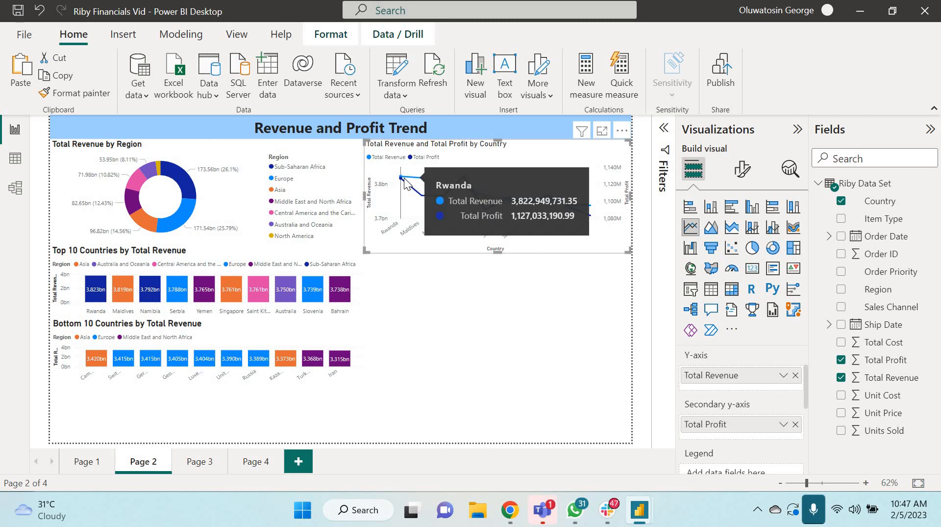
pyautogui.click(742, 171)
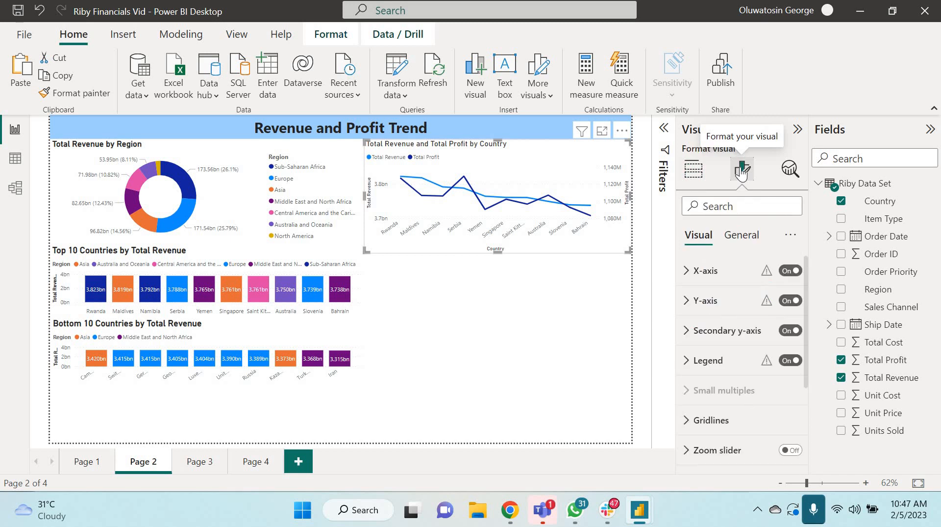
pyautogui.click(687, 272)
pyautogui.scroll(-4, 751, 370)
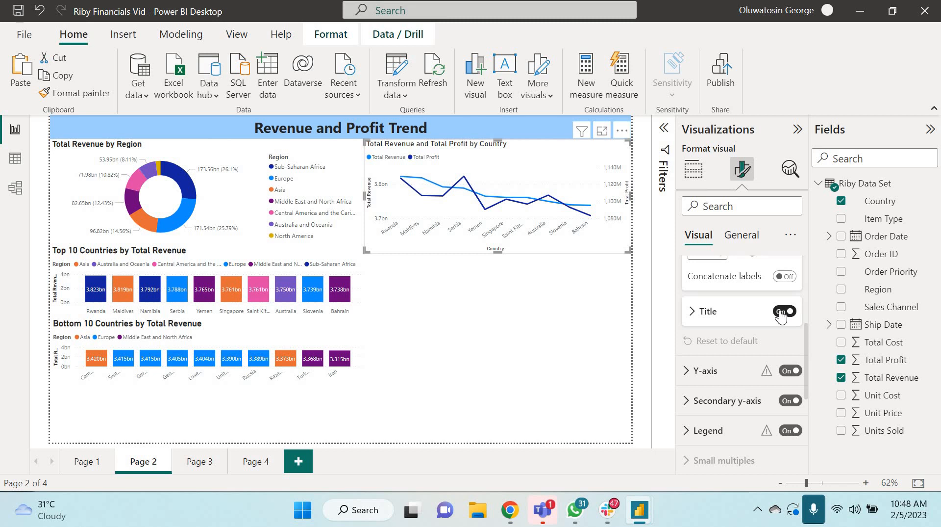
pyautogui.click(785, 312)
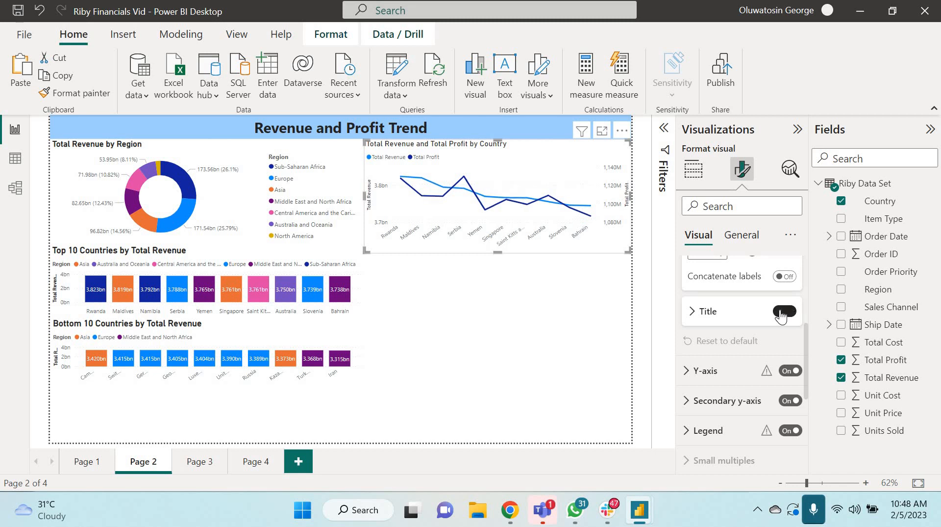
pyautogui.scroll(2, 783, 315)
pyautogui.scroll(2, 781, 310)
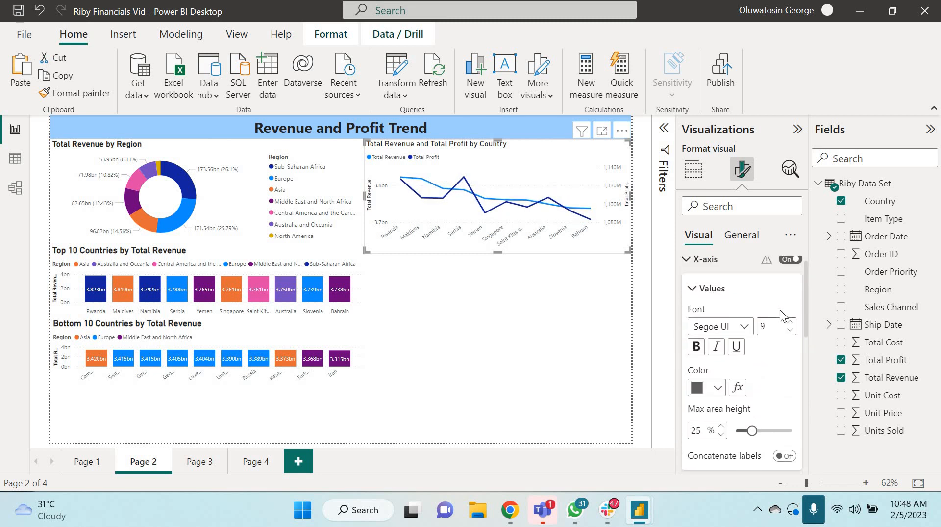
pyautogui.scroll(-1, 780, 310)
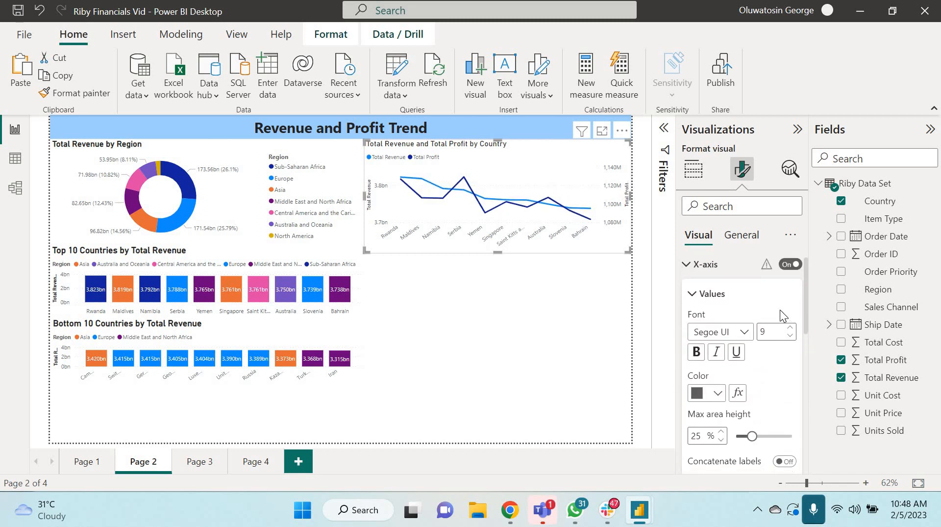
pyautogui.scroll(1, 689, 289)
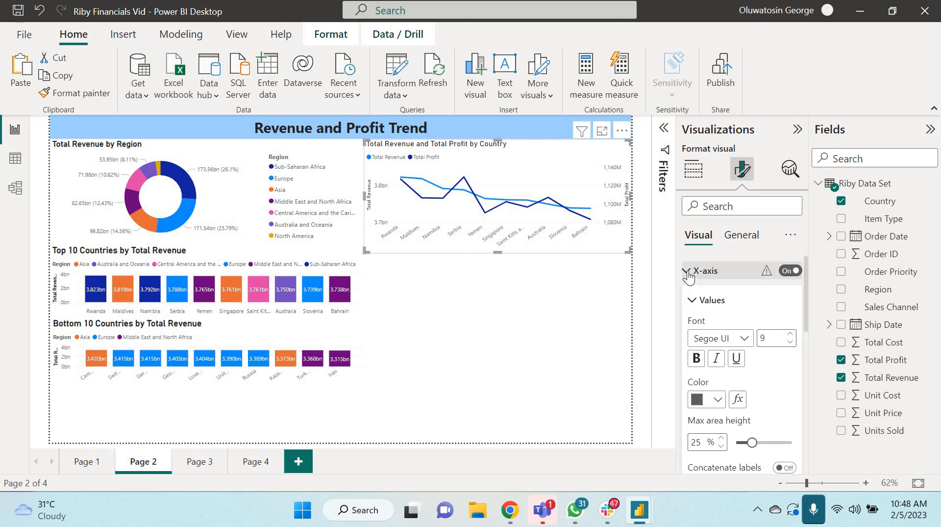
pyautogui.click(688, 272)
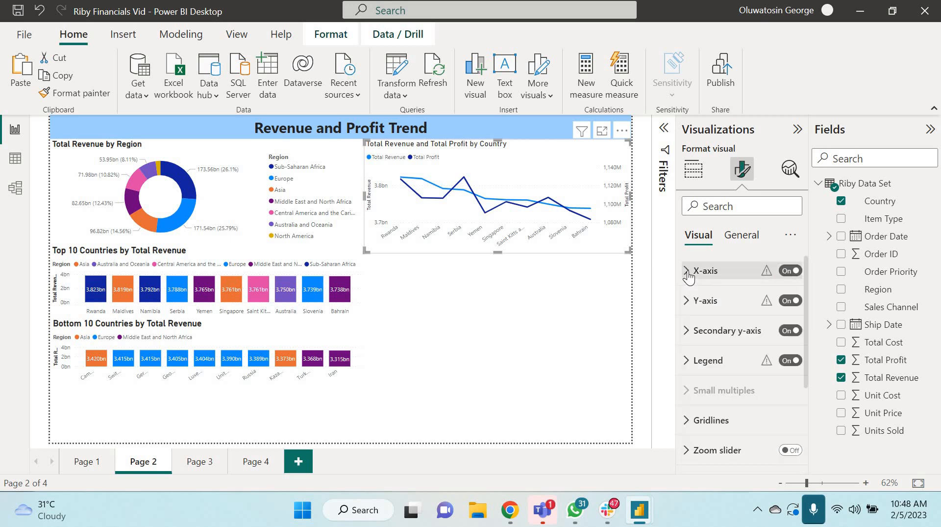
# Make the line chart's y-axis title bold.
pyautogui.click(690, 307)
pyautogui.scroll(-4, 771, 357)
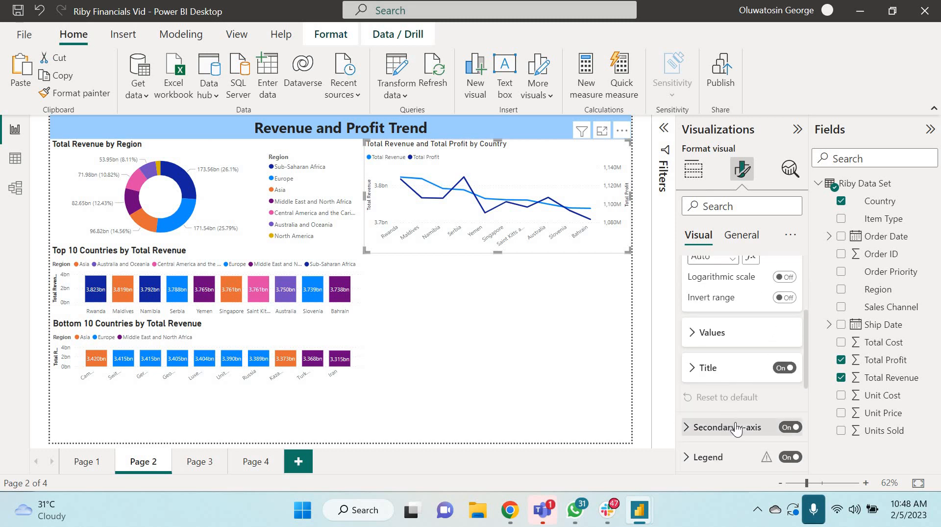
pyautogui.scroll(4, 767, 369)
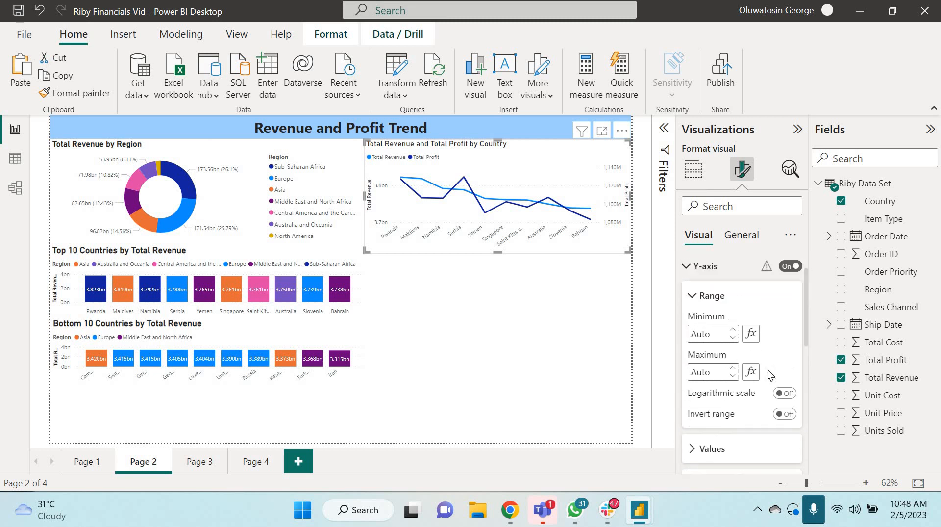
pyautogui.scroll(-4, 767, 368)
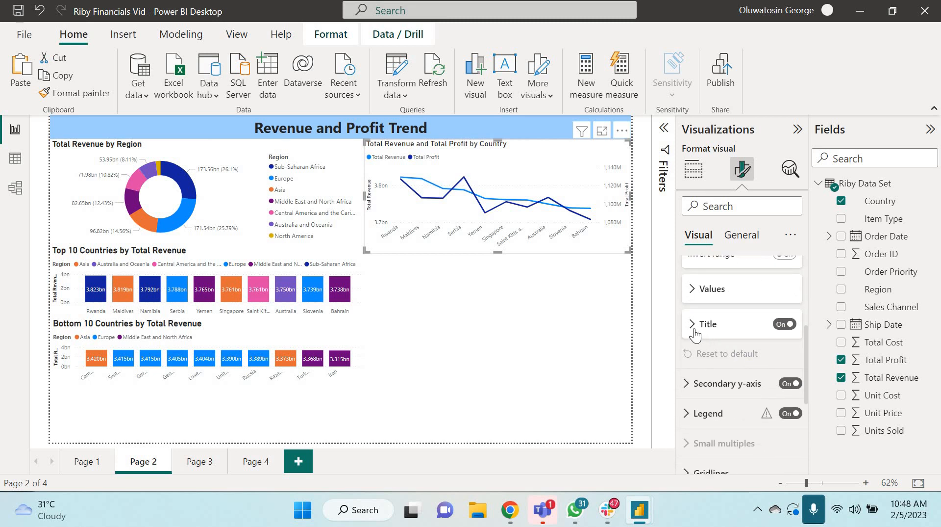
pyautogui.click(695, 334)
pyautogui.scroll(-2, 695, 335)
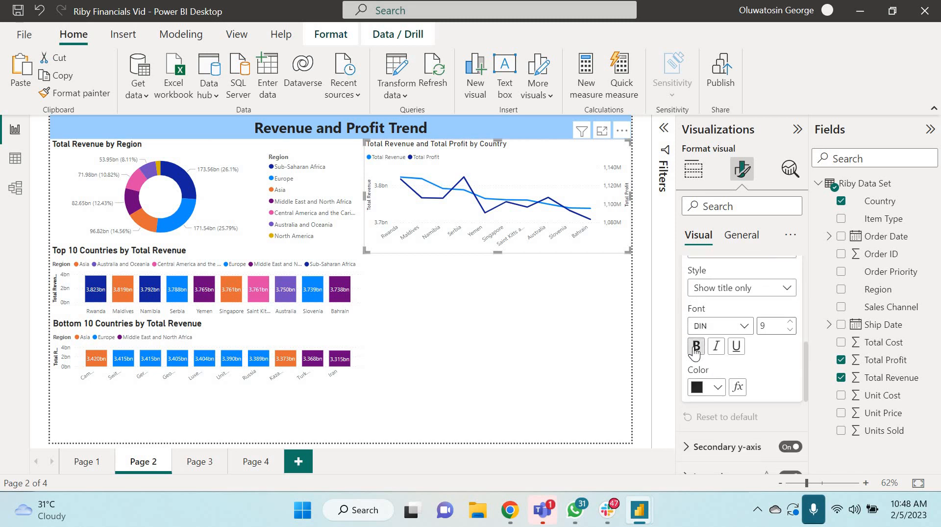
pyautogui.click(696, 347)
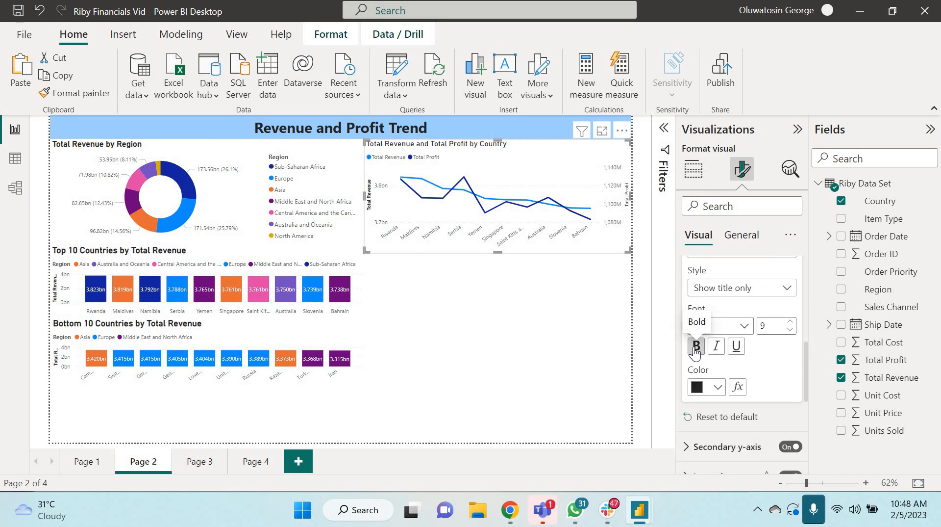
# Turn on markers for the line chart of total revenue and total profit by country.
pyautogui.scroll(5, 694, 343)
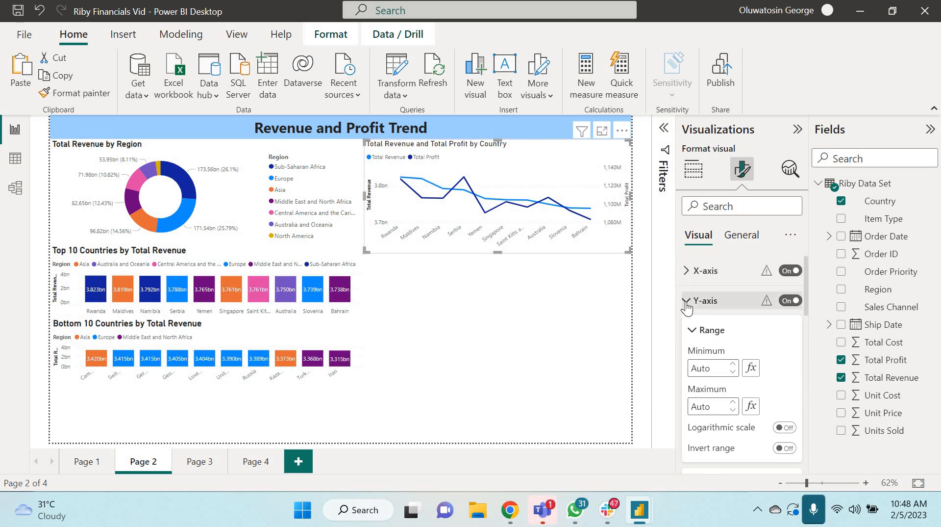
pyautogui.click(687, 301)
pyautogui.scroll(-3, 687, 307)
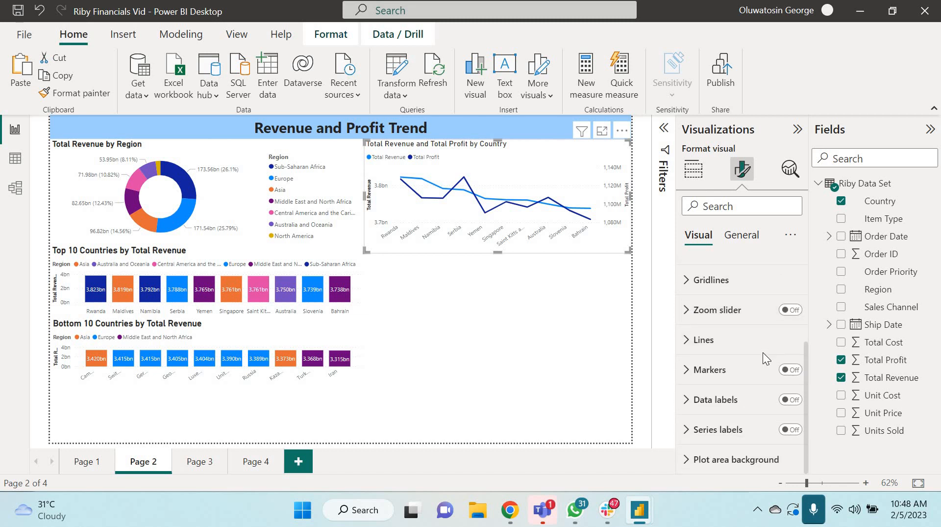
pyautogui.click(797, 372)
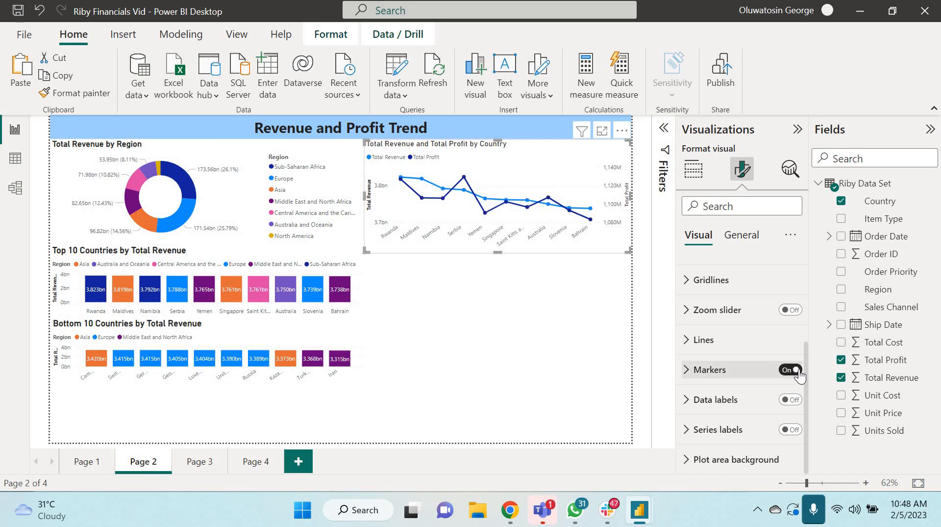
# Try the triangle and X marker shapes for all series of the line chart and return to the circle.
pyautogui.click(687, 371)
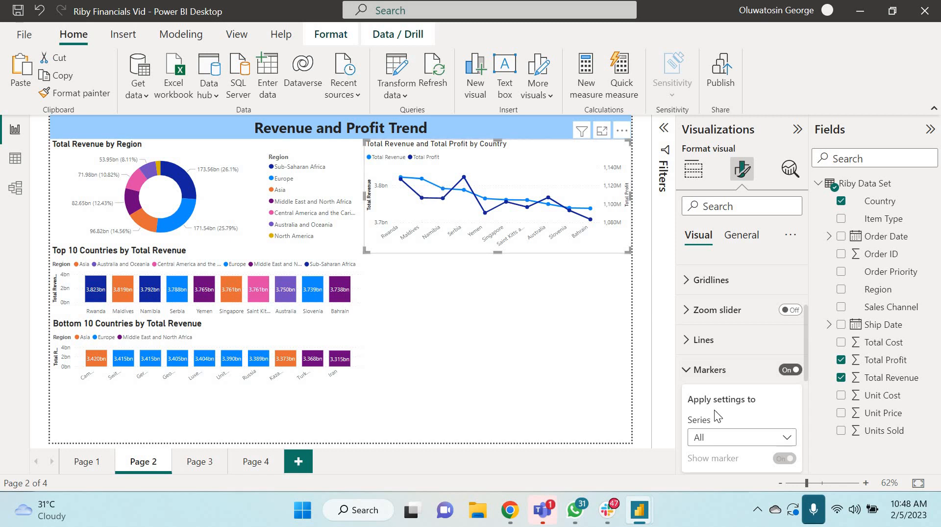
pyautogui.scroll(-3, 734, 413)
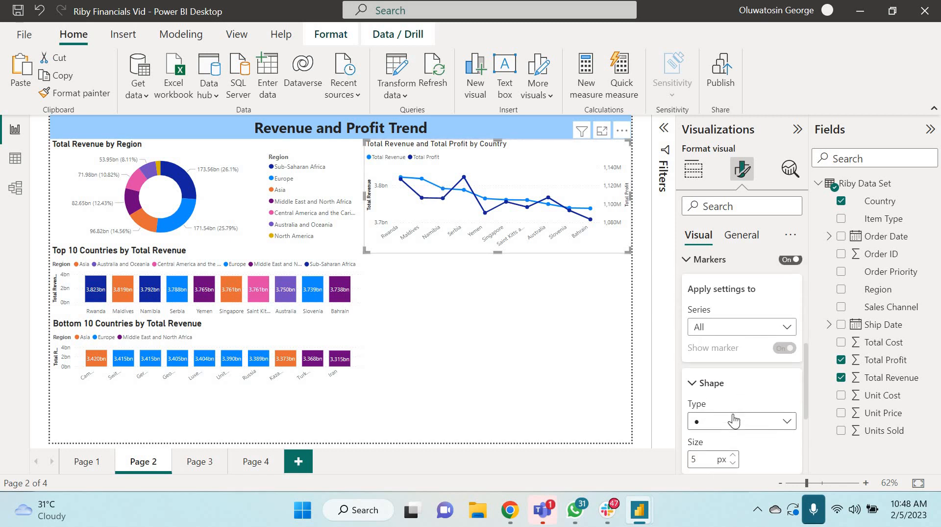
pyautogui.scroll(-2, 733, 420)
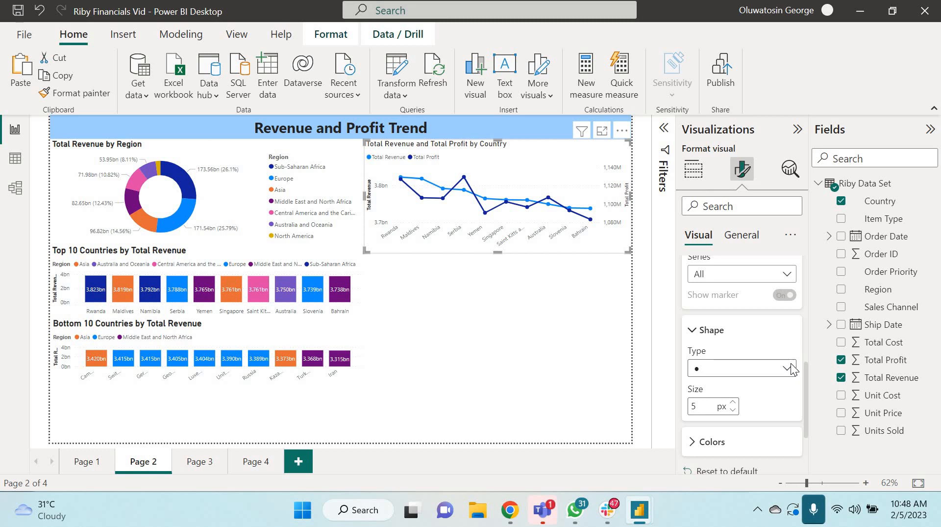
pyautogui.click(787, 369)
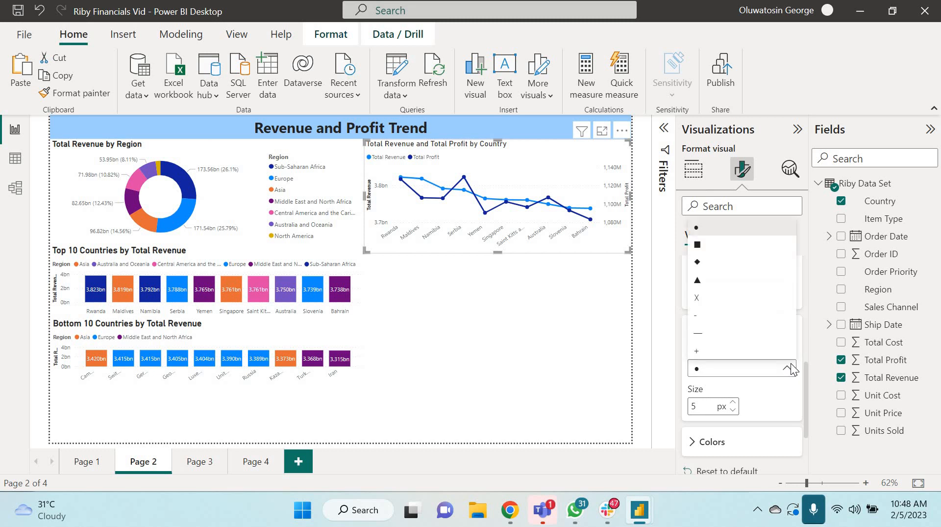
pyautogui.click(721, 245)
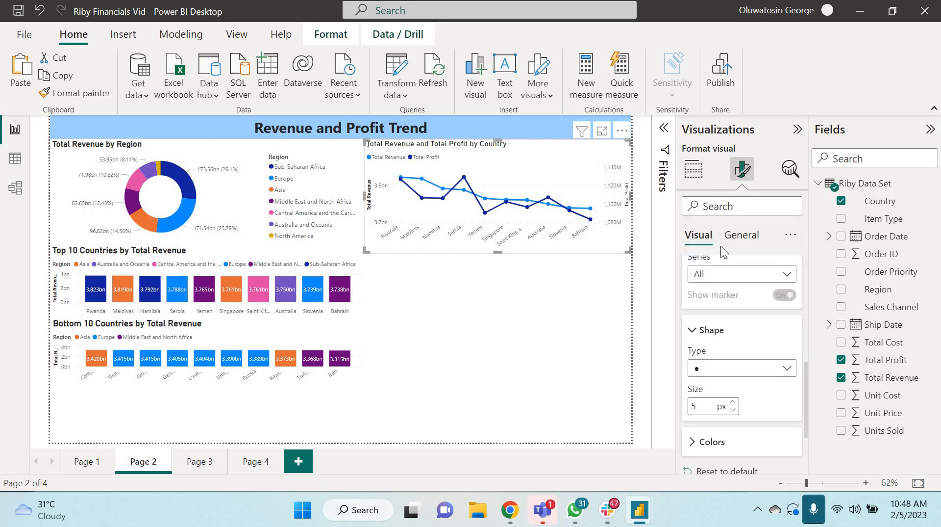
pyautogui.click(772, 373)
pyautogui.click(722, 285)
pyautogui.click(755, 368)
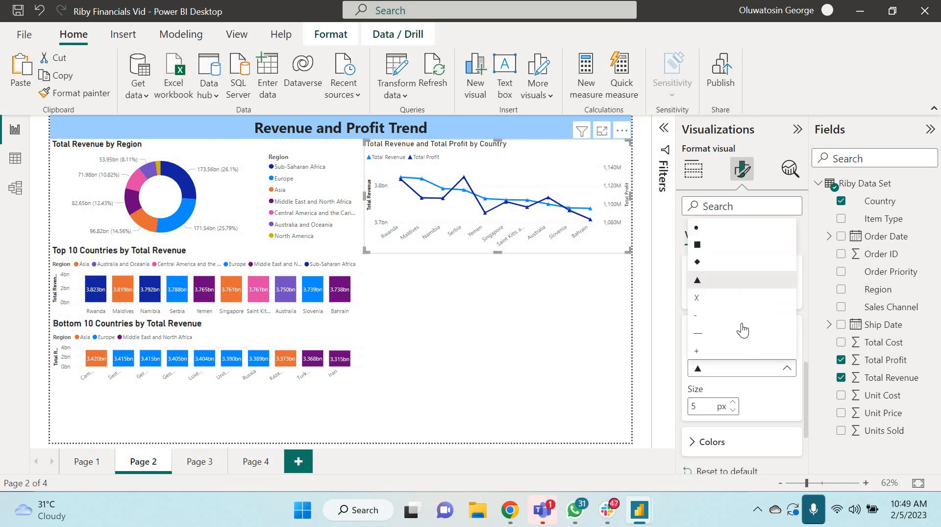
pyautogui.click(733, 297)
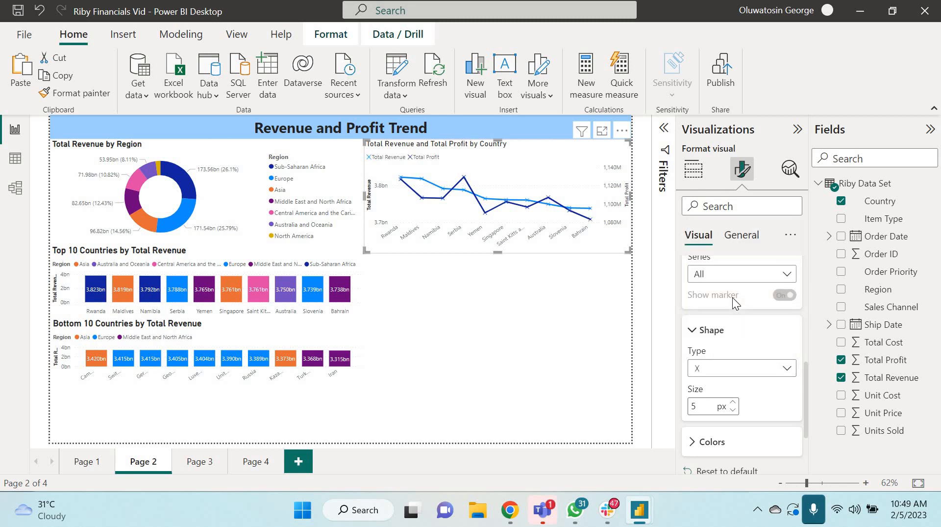
pyautogui.click(783, 372)
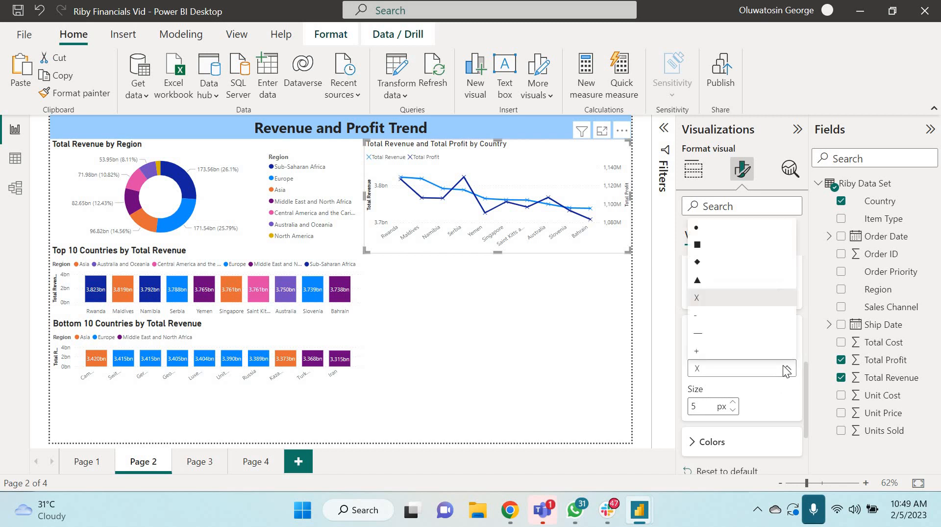
pyautogui.click(724, 228)
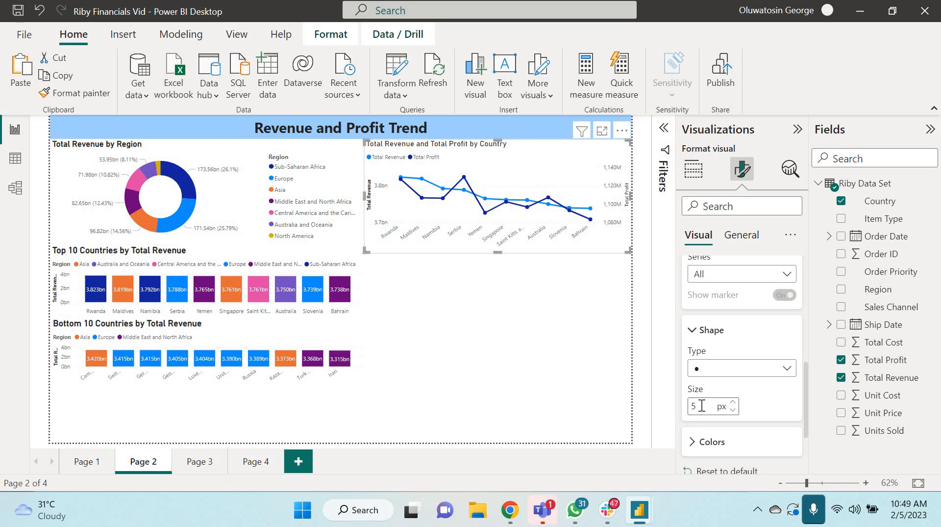
# Try marker sizes of 6 px and 8 px on the line chart and return to 5 px.
pyautogui.press('BackSpace')
pyautogui.write('6')
pyautogui.press('BackSpace')
pyautogui.write('8')
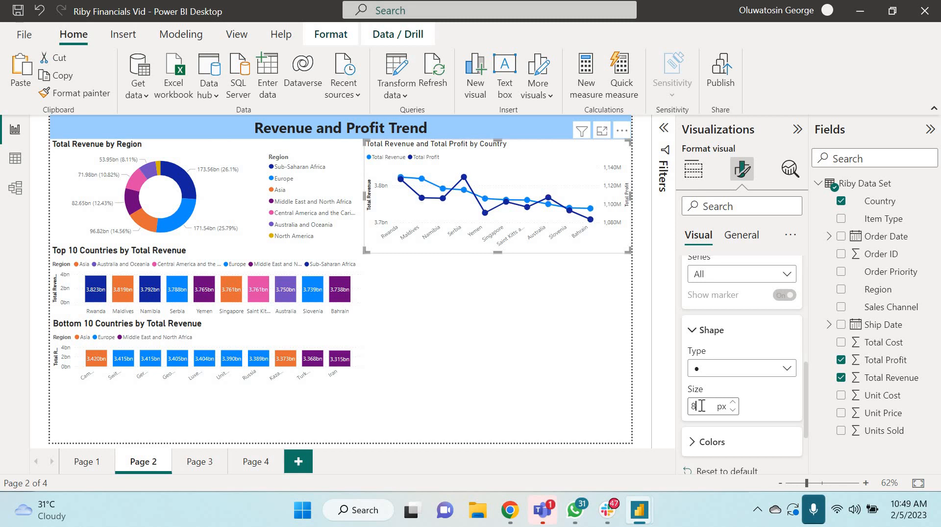
pyautogui.press('BackSpace')
pyautogui.write('5')
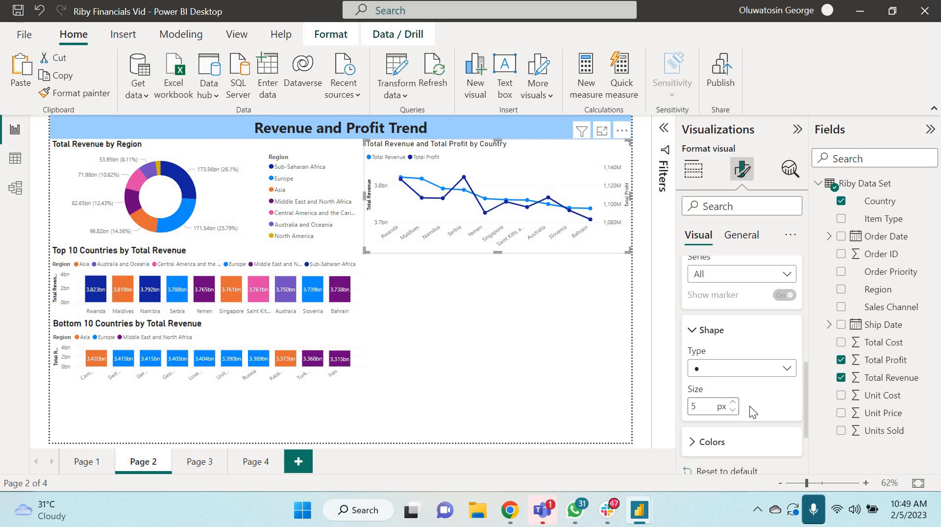
pyautogui.scroll(3, 763, 403)
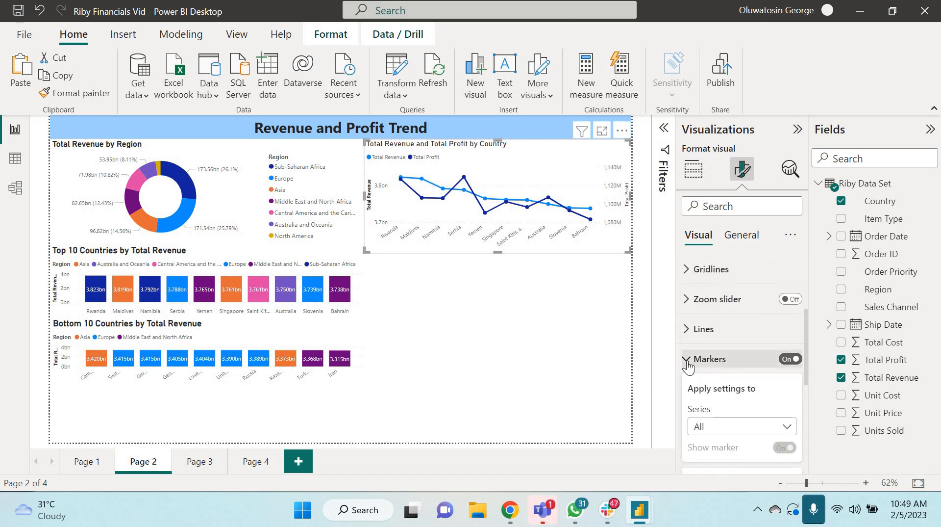
pyautogui.click(688, 363)
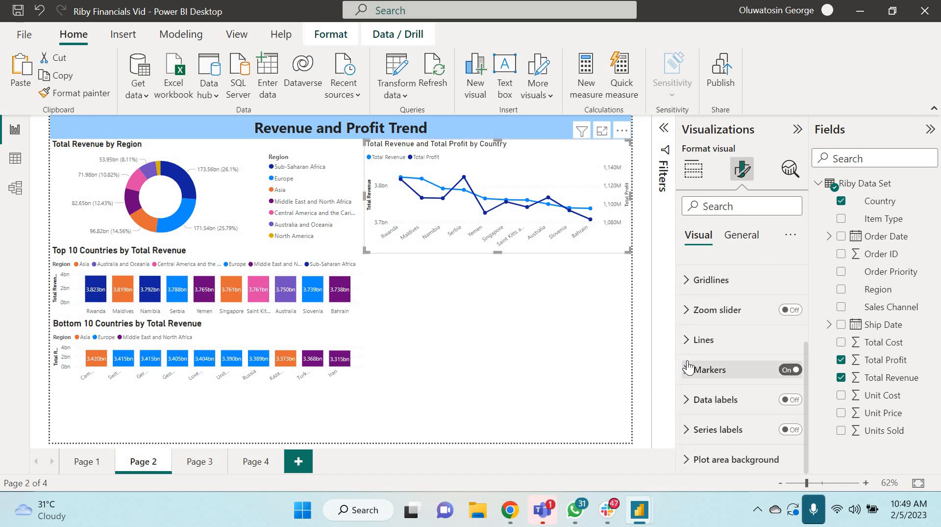
# Examine the color options available for the line chart's markers.
pyautogui.click(688, 366)
pyautogui.scroll(-4, 690, 365)
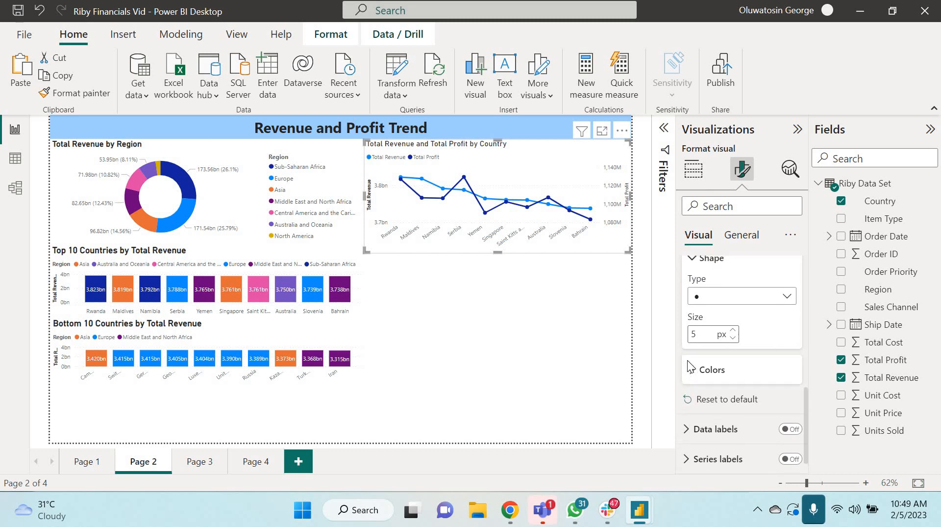
pyautogui.click(692, 373)
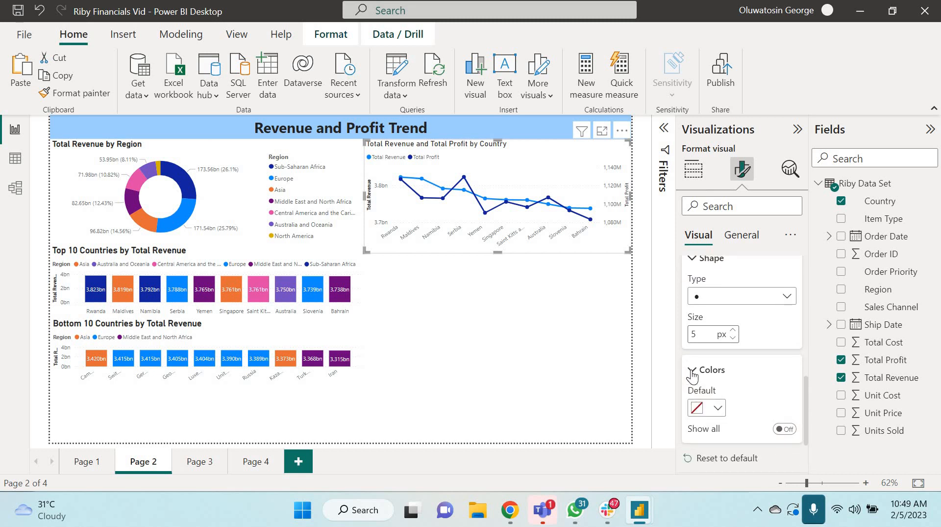
pyautogui.click(692, 372)
pyautogui.scroll(4, 692, 358)
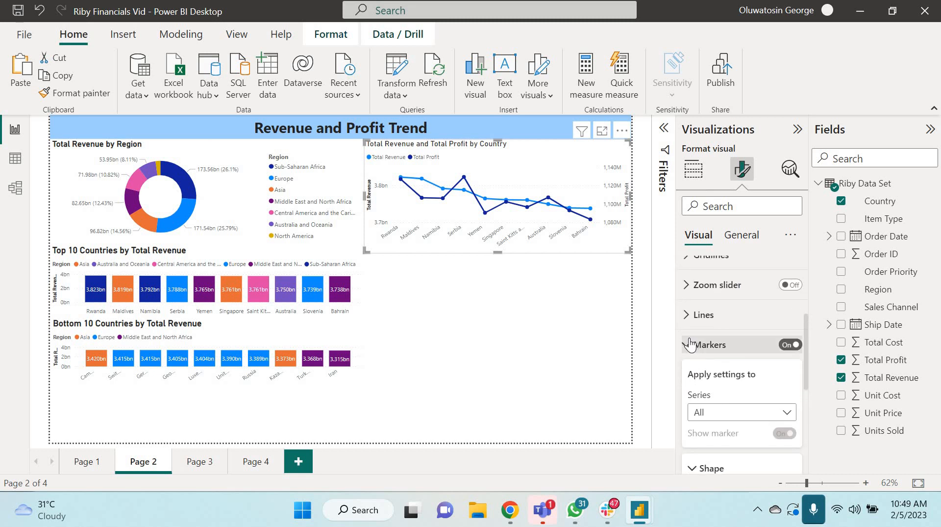
pyautogui.click(690, 345)
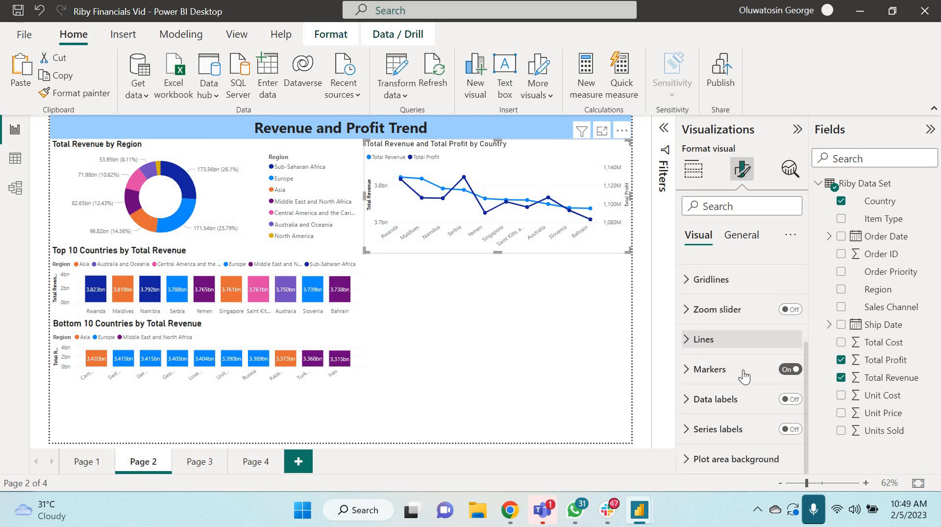
# Turn on data labels for all series of the line chart and review their position, value and background options.
pyautogui.click(795, 400)
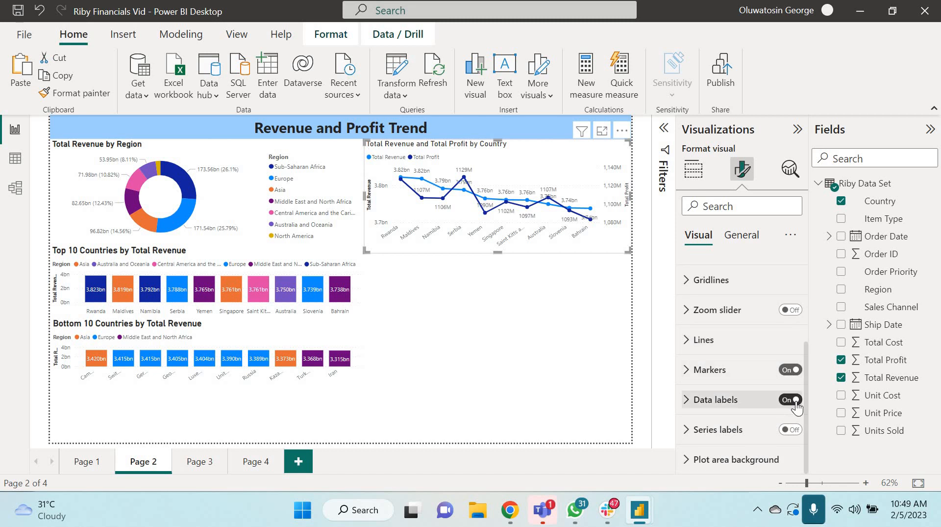
pyautogui.click(687, 402)
pyautogui.scroll(-2, 687, 397)
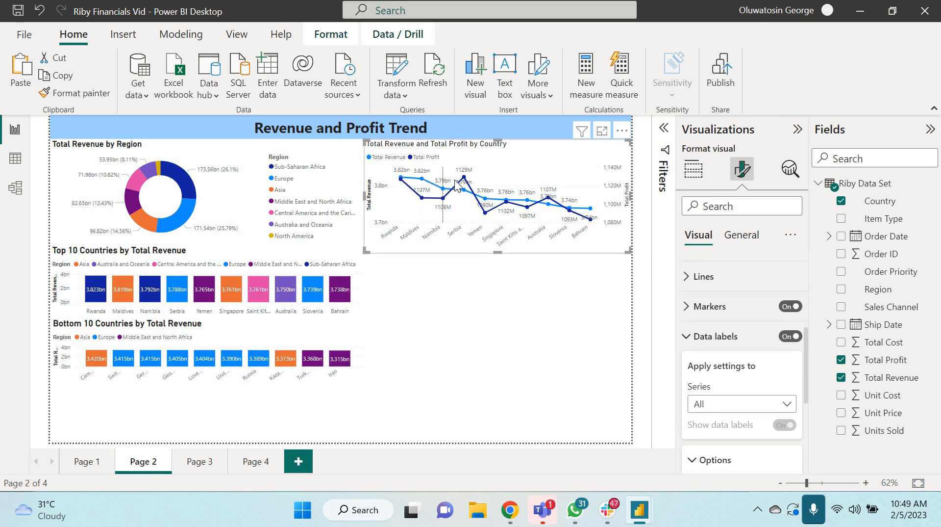
pyautogui.moveTo(469, 189)
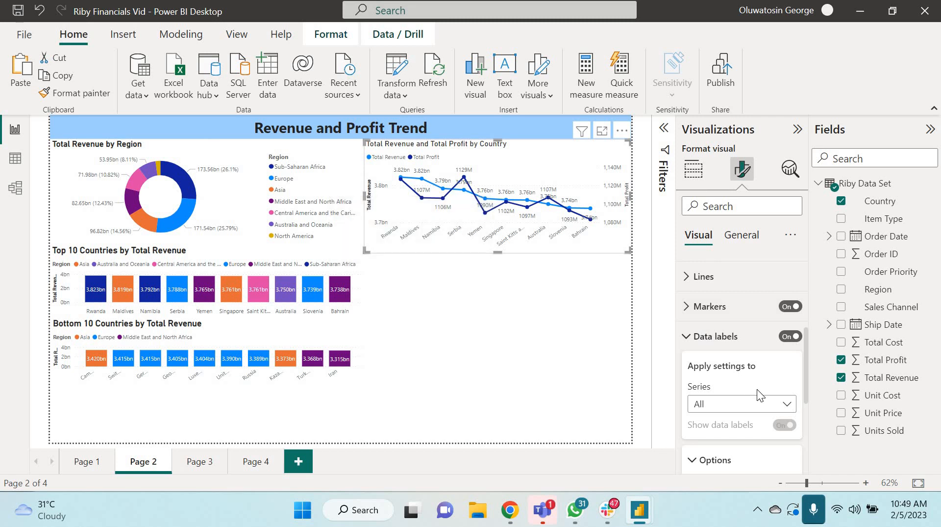
pyautogui.scroll(-1, 757, 392)
pyautogui.scroll(-5, 757, 389)
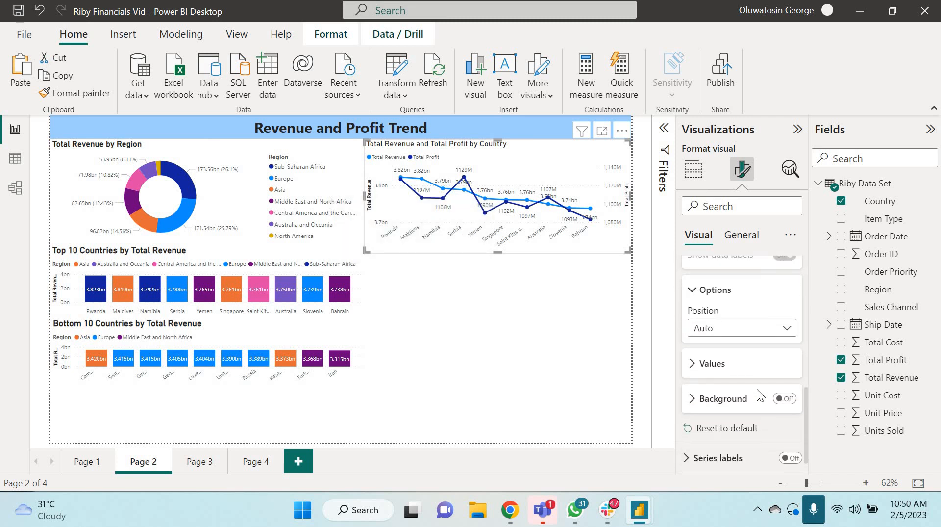
pyautogui.scroll(5, 757, 389)
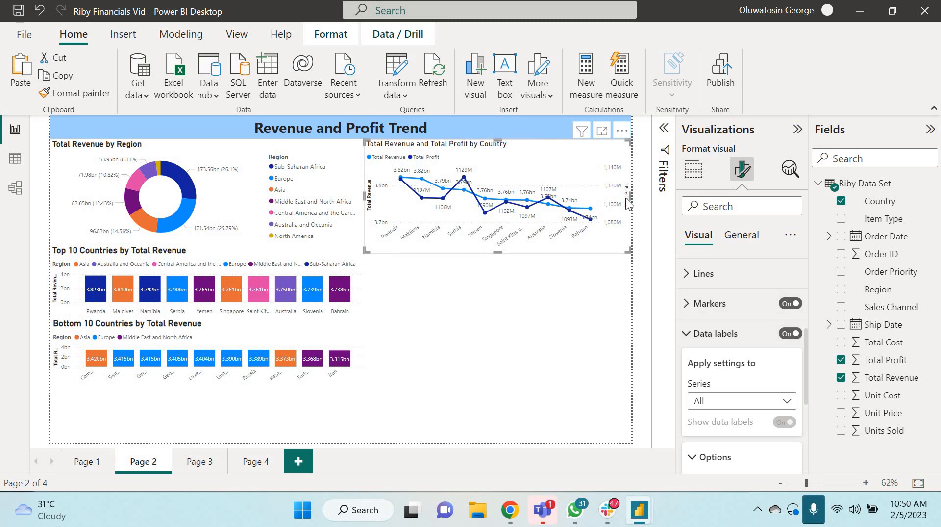
pyautogui.click(692, 334)
# Set the display units of the line chart's secondary y-axis values to Billions.
pyautogui.scroll(4, 690, 340)
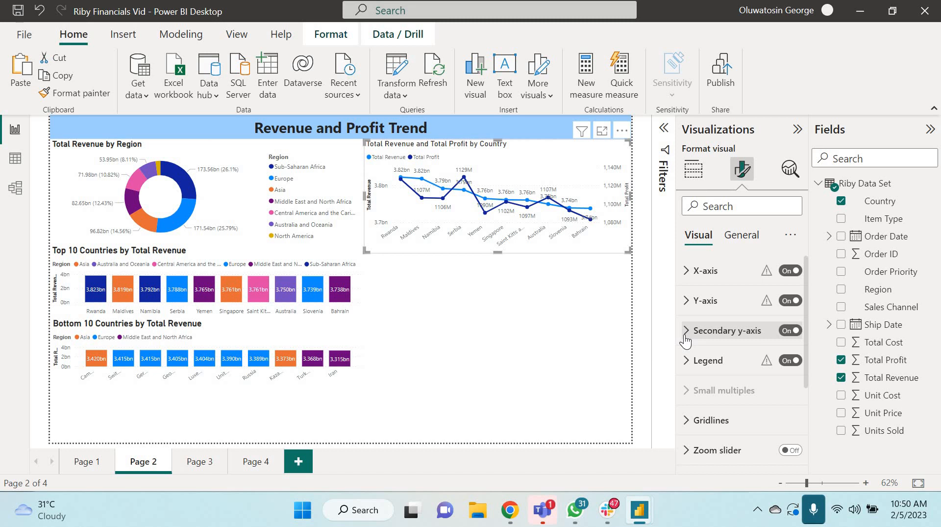
pyautogui.click(685, 335)
pyautogui.scroll(-3, 685, 334)
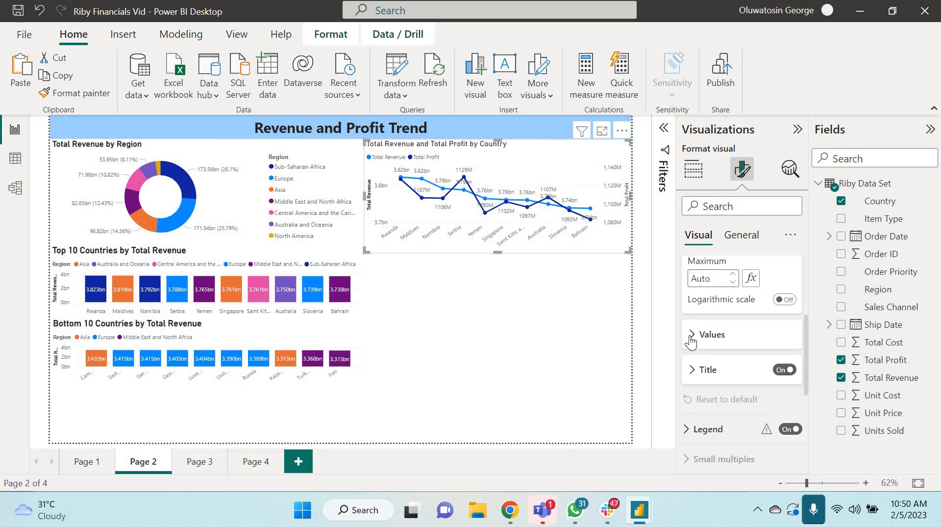
pyautogui.click(691, 338)
pyautogui.scroll(-2, 751, 367)
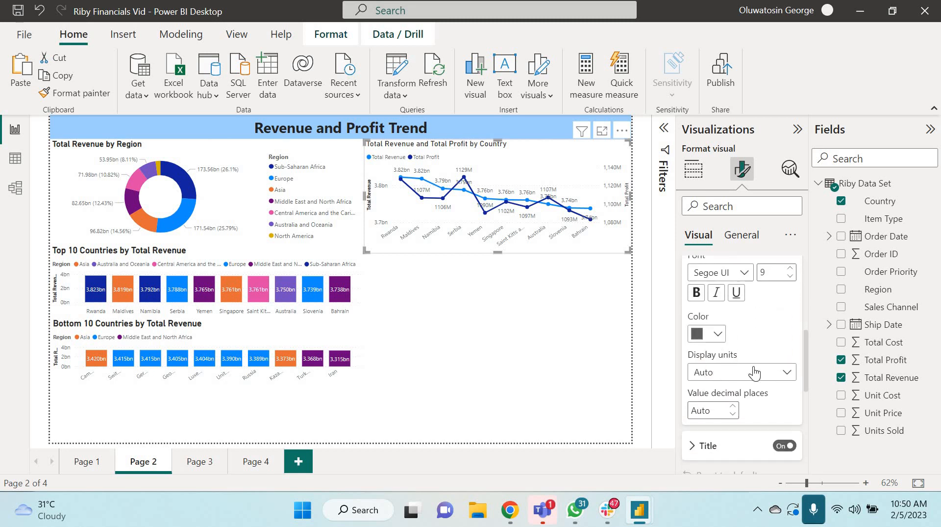
pyautogui.click(788, 375)
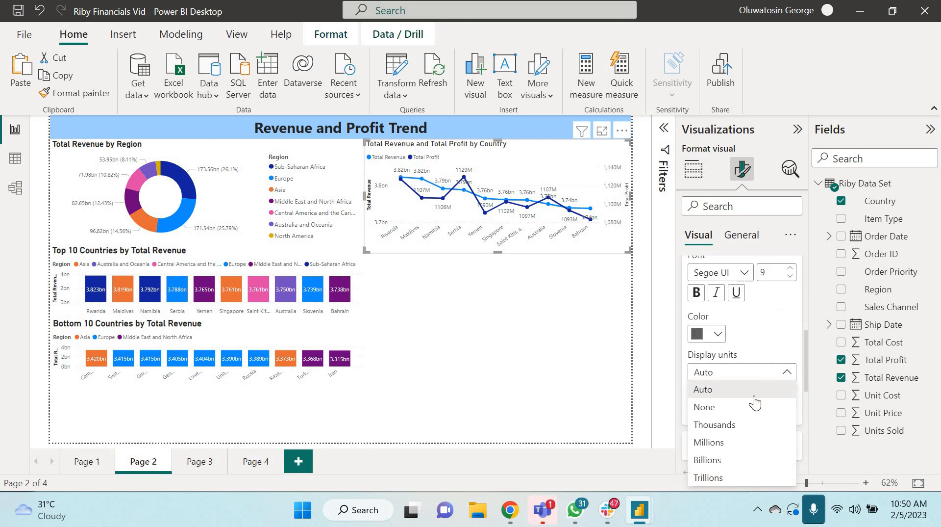
pyautogui.click(724, 460)
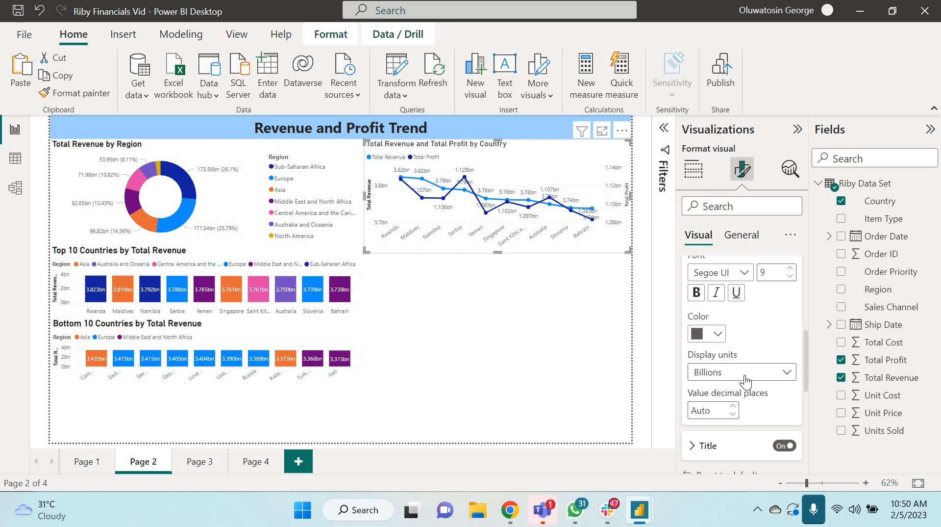
pyautogui.scroll(2, 745, 378)
pyautogui.scroll(3, 745, 377)
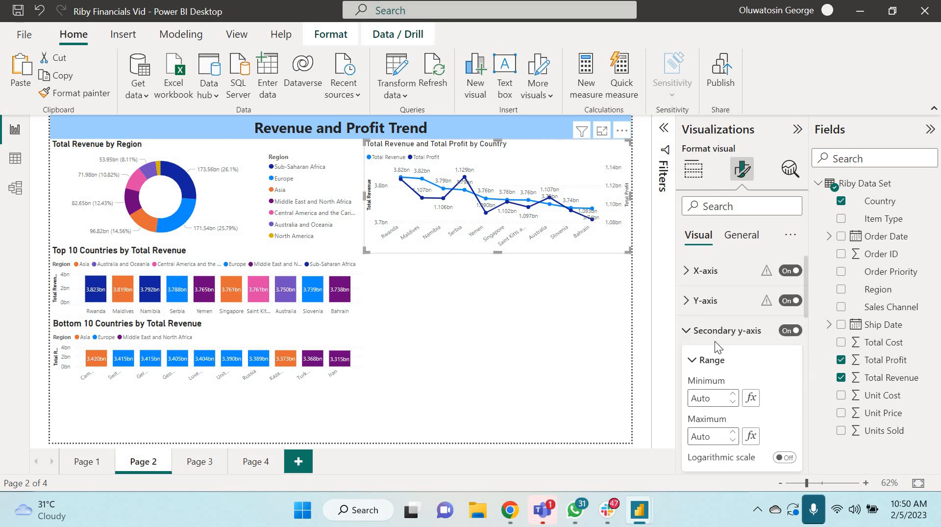
pyautogui.click(689, 331)
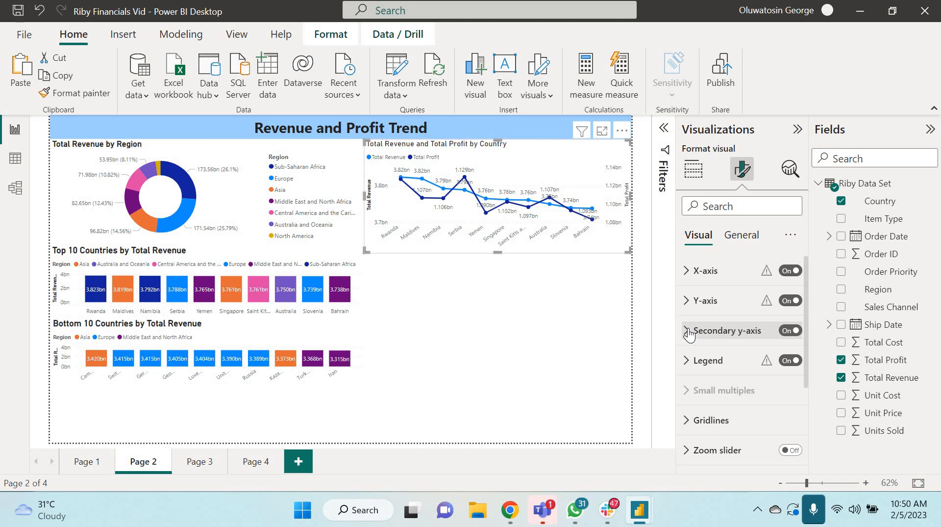
# Retitle the line chart "Top 10 Countries by Revenue and Profit".
pyautogui.click(738, 237)
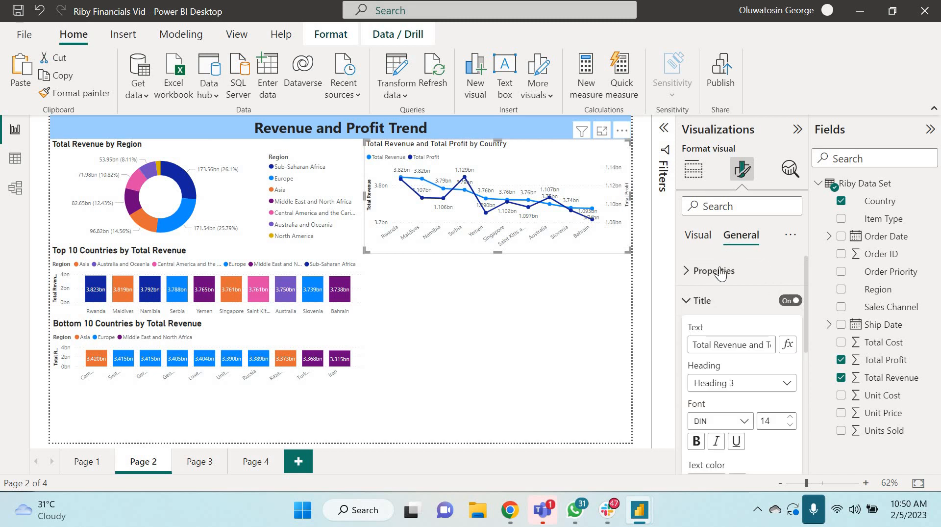
pyautogui.tripleClick(717, 345)
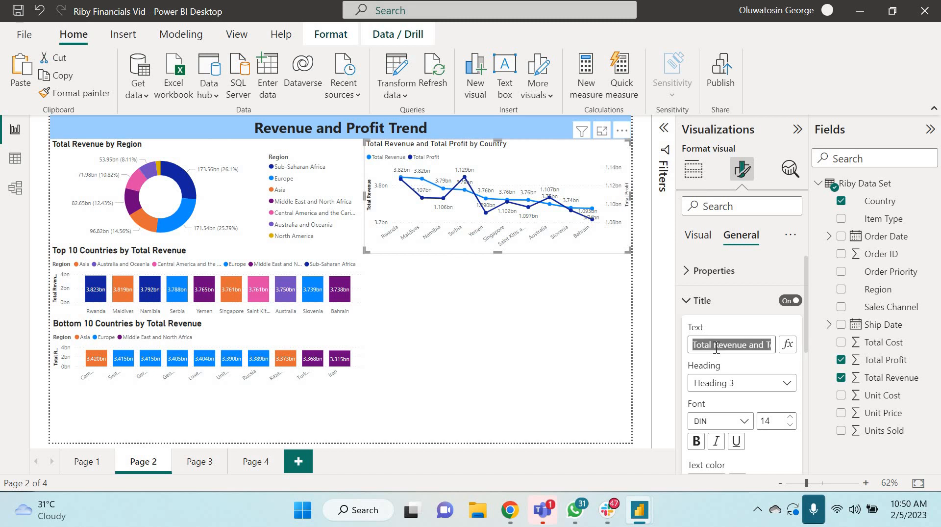
pyautogui.write('Top')
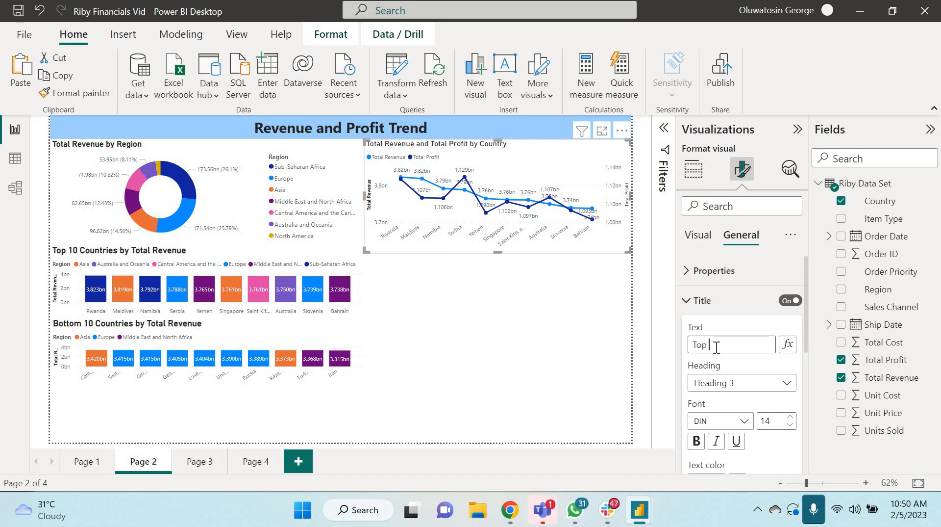
pyautogui.write(' 10 Coun')
pyautogui.write('tries by')
pyautogui.write(' Revenue a')
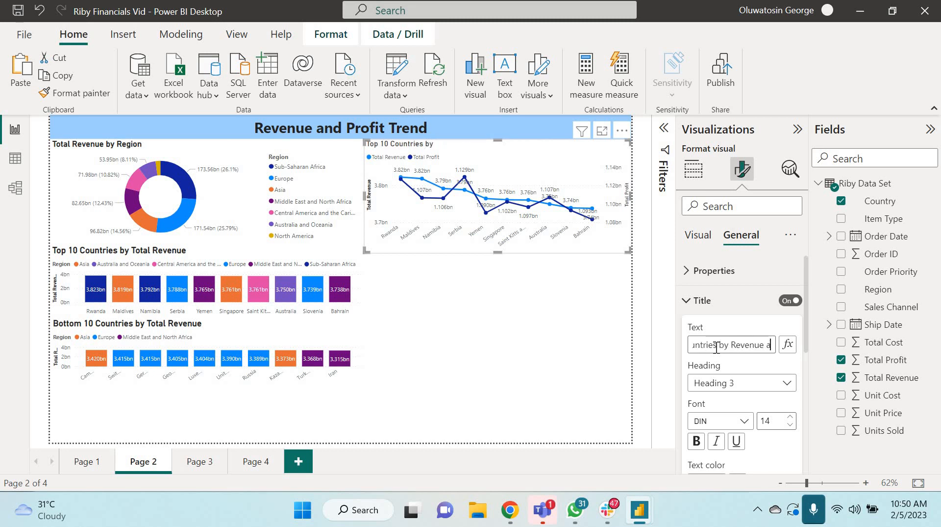
pyautogui.write('nd Profit')
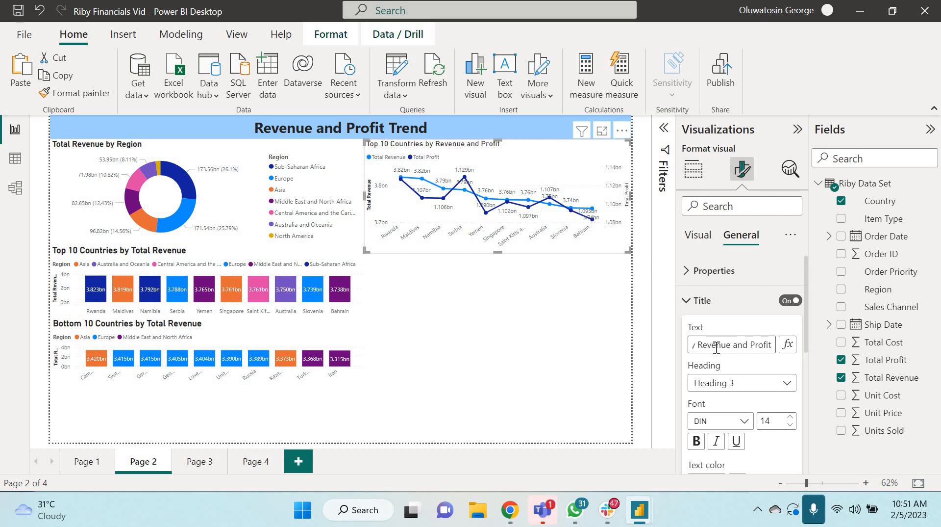
# Make the line chart's title bold and set its font size to 15.
pyautogui.click(696, 441)
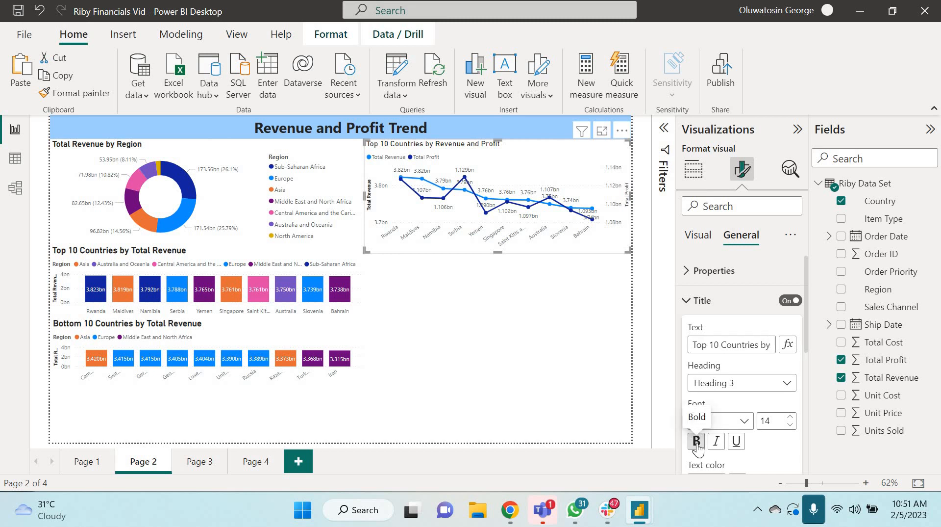
pyautogui.click(792, 418)
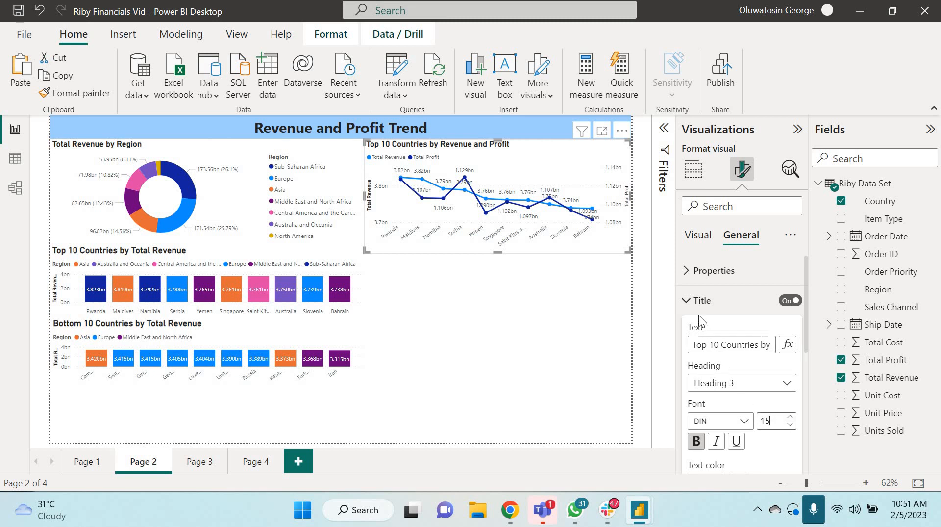
pyautogui.click(689, 305)
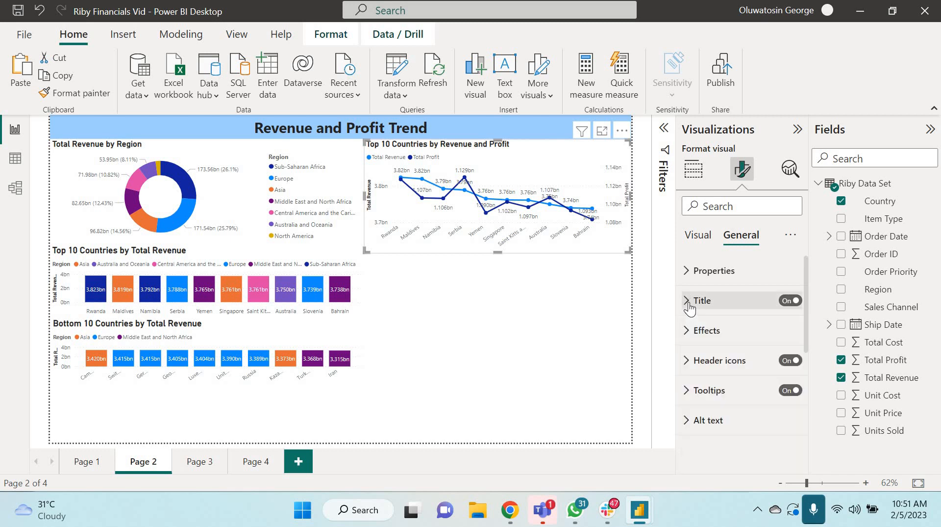
# Try bold formatting on the line chart's secondary y-axis values and turn it off again.
pyautogui.click(697, 236)
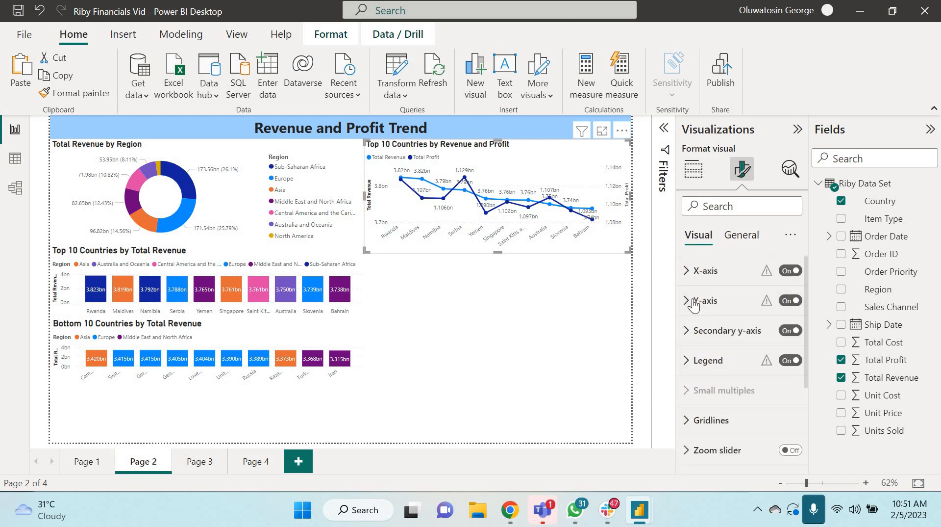
pyautogui.click(687, 331)
pyautogui.scroll(-4, 686, 338)
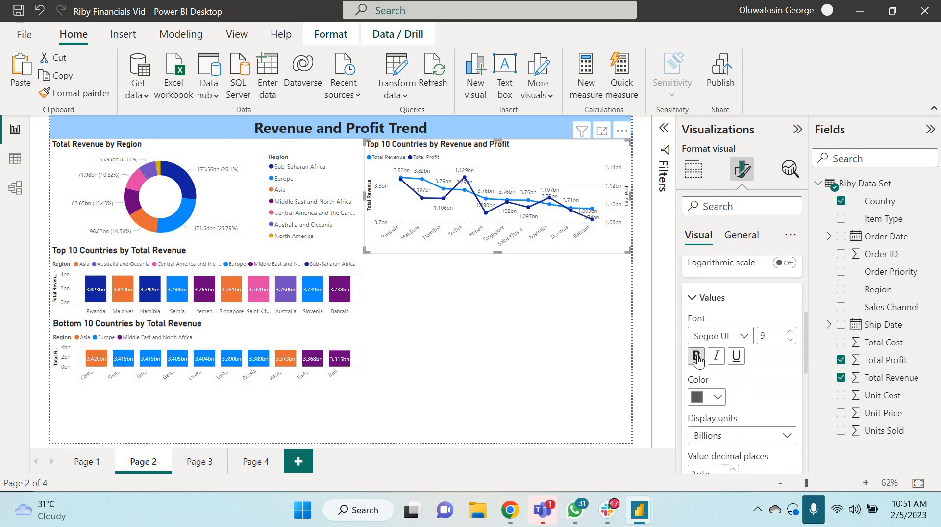
pyautogui.click(698, 357)
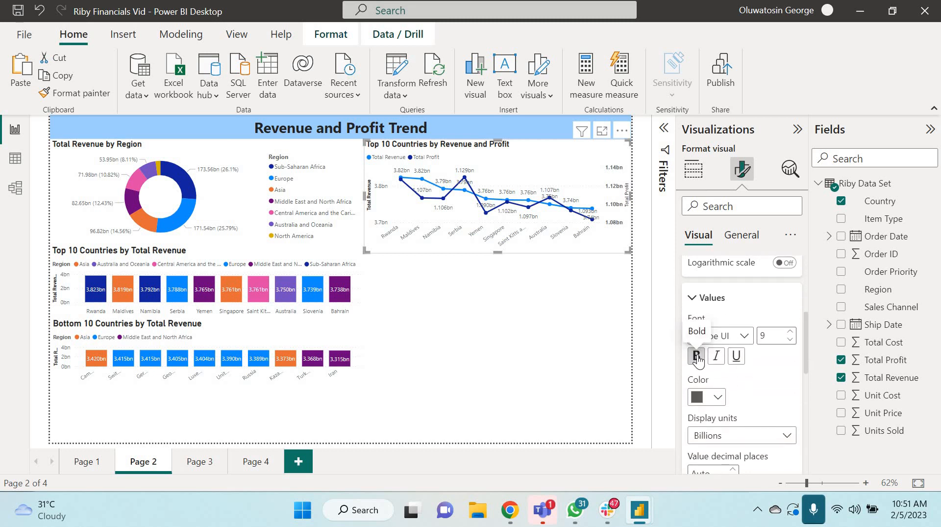
pyautogui.click(697, 356)
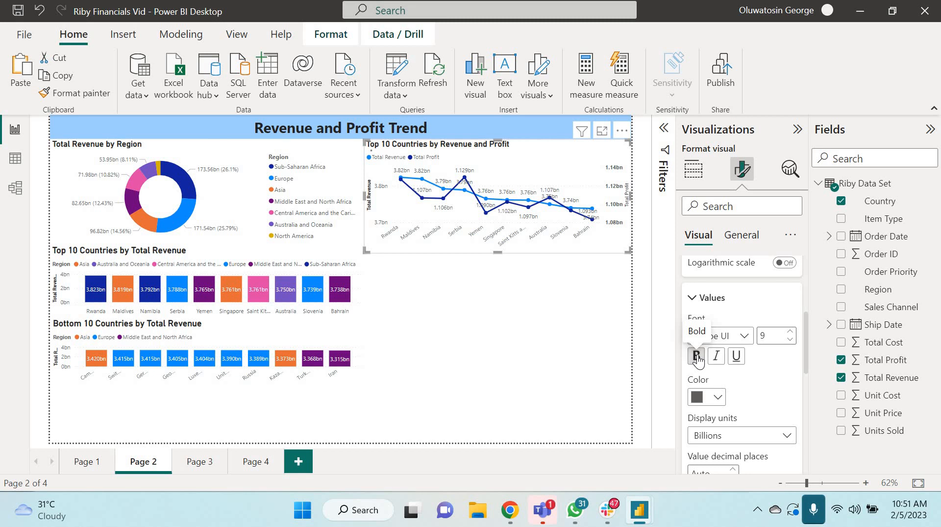
pyautogui.click(692, 300)
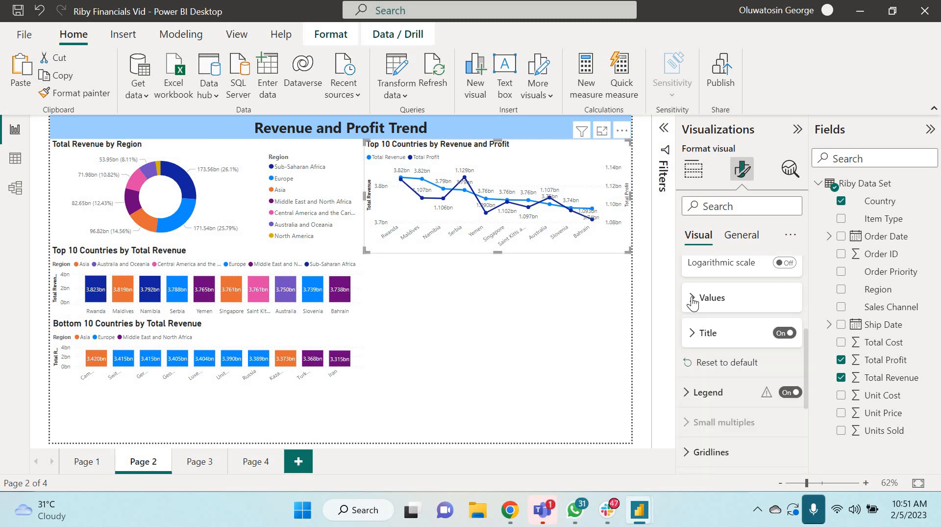
# Make the title of the line chart's secondary y-axis bold.
pyautogui.click(691, 337)
pyautogui.scroll(-3, 690, 335)
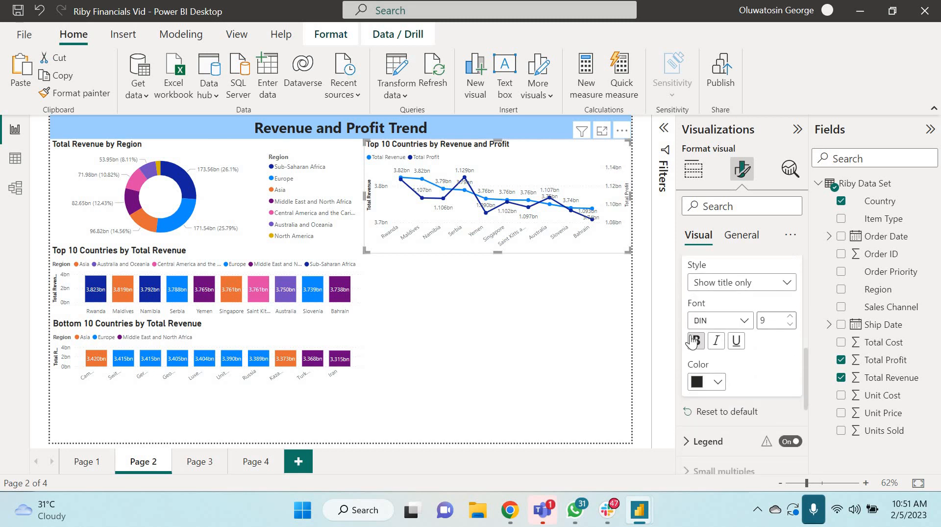
pyautogui.click(696, 340)
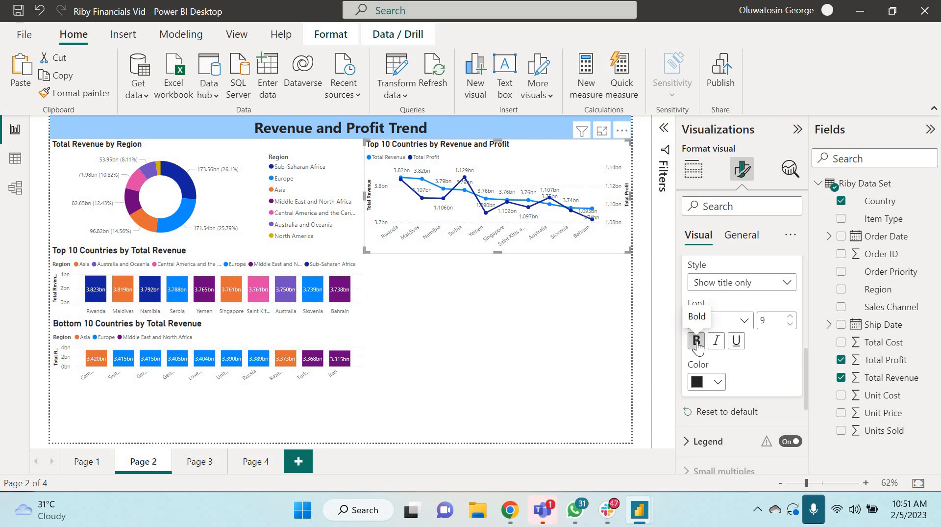
pyautogui.scroll(2, 761, 372)
pyautogui.scroll(1, 760, 372)
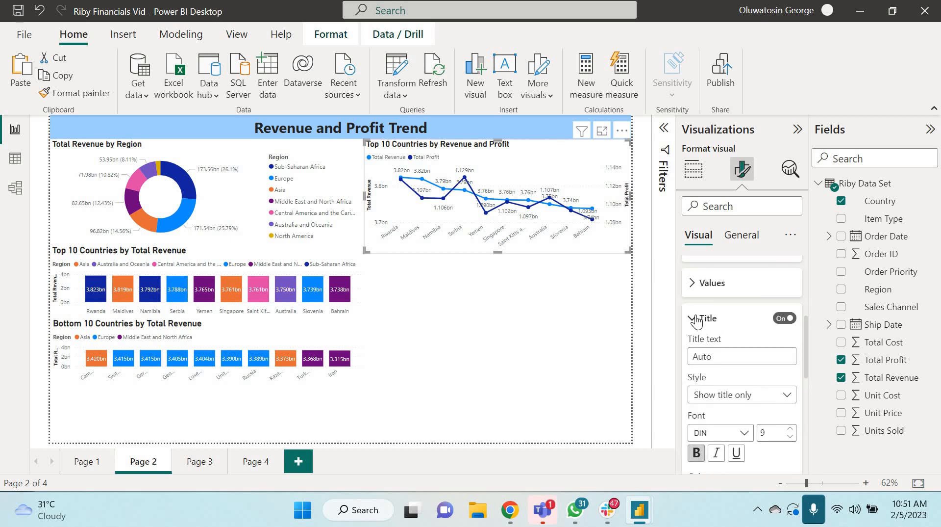
pyautogui.click(697, 320)
pyautogui.scroll(5, 698, 320)
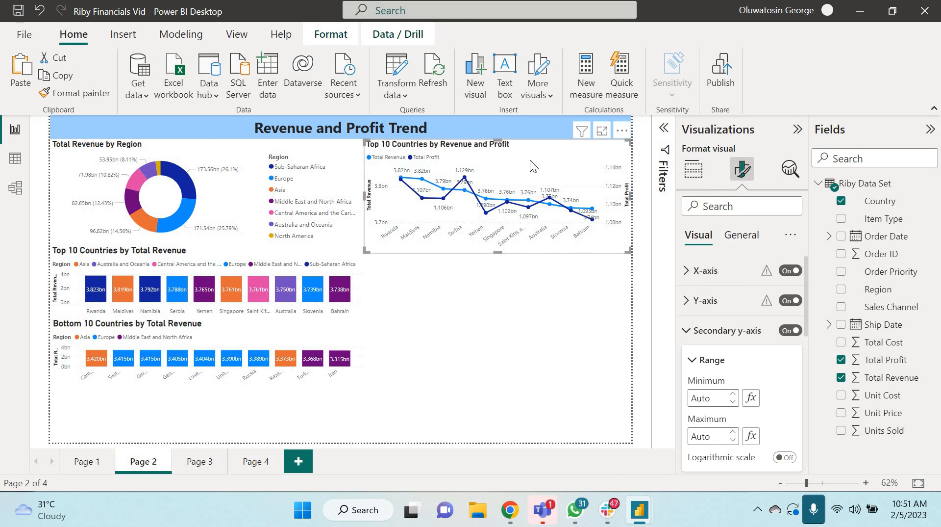
# Place a copy of the line chart below the original and filter its countries to the bottom 10 by Sum of Total Revenue.
pyautogui.moveTo(524, 154); pyautogui.dragTo(522, 266)
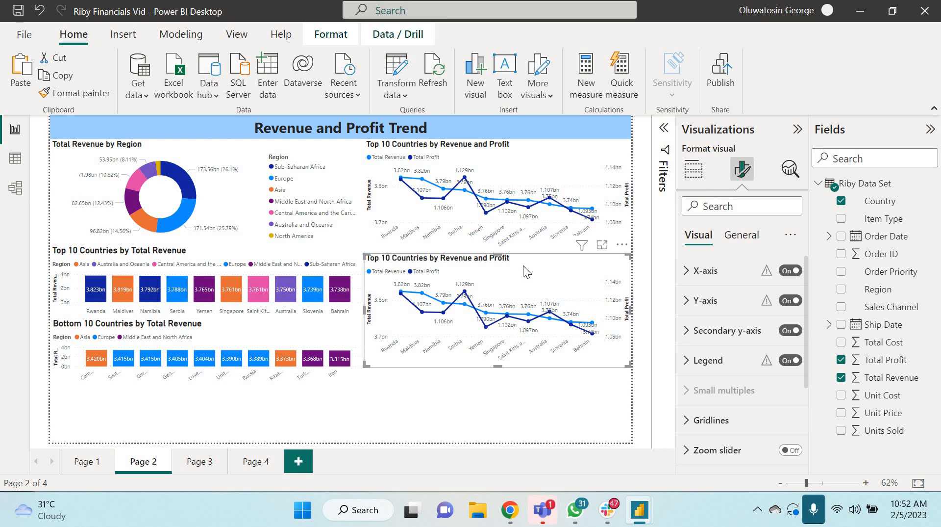
pyautogui.click(665, 130)
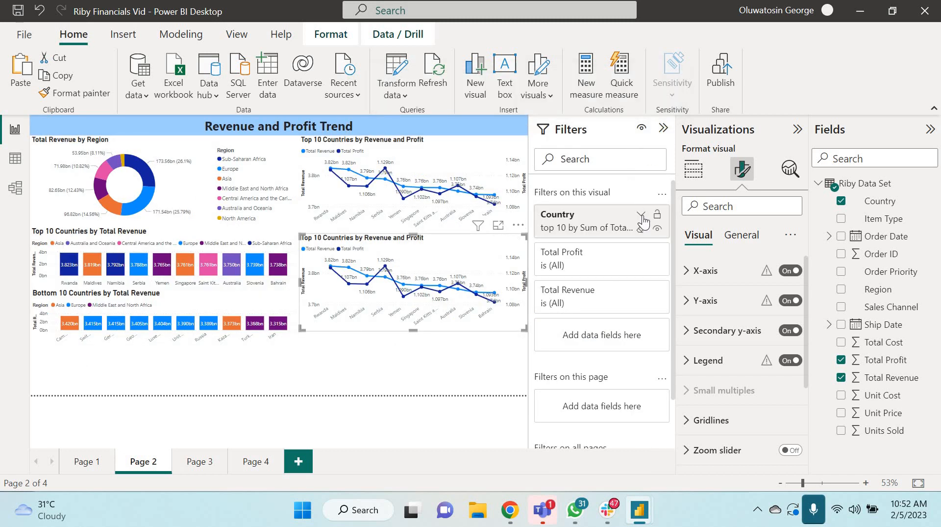
pyautogui.click(642, 216)
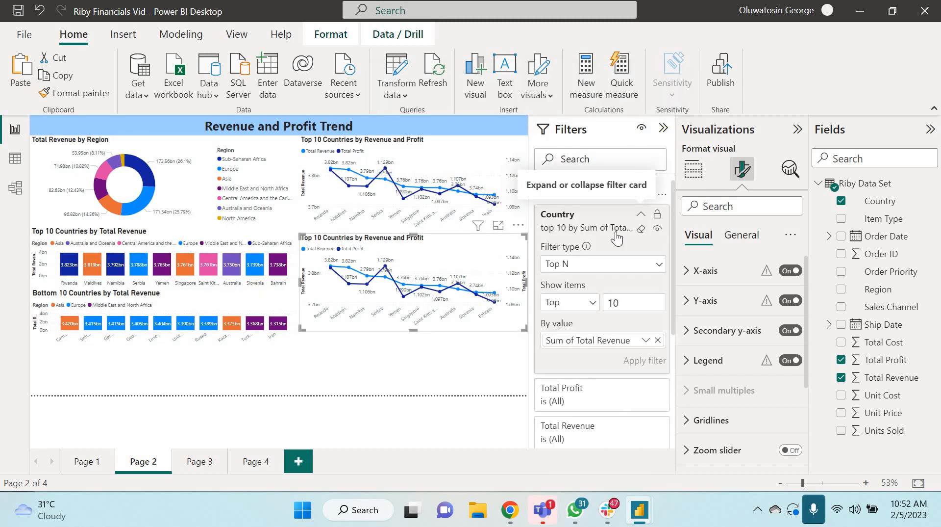
pyautogui.click(593, 303)
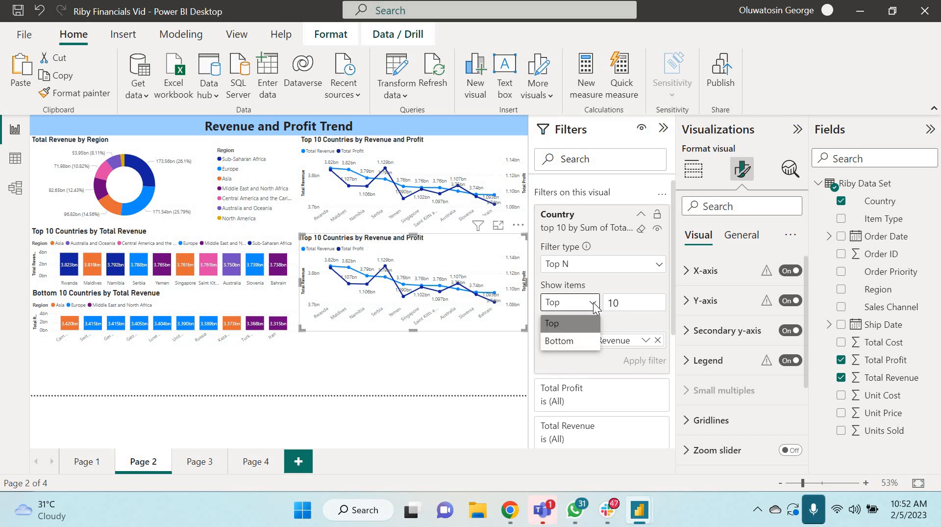
pyautogui.click(578, 340)
pyautogui.click(643, 362)
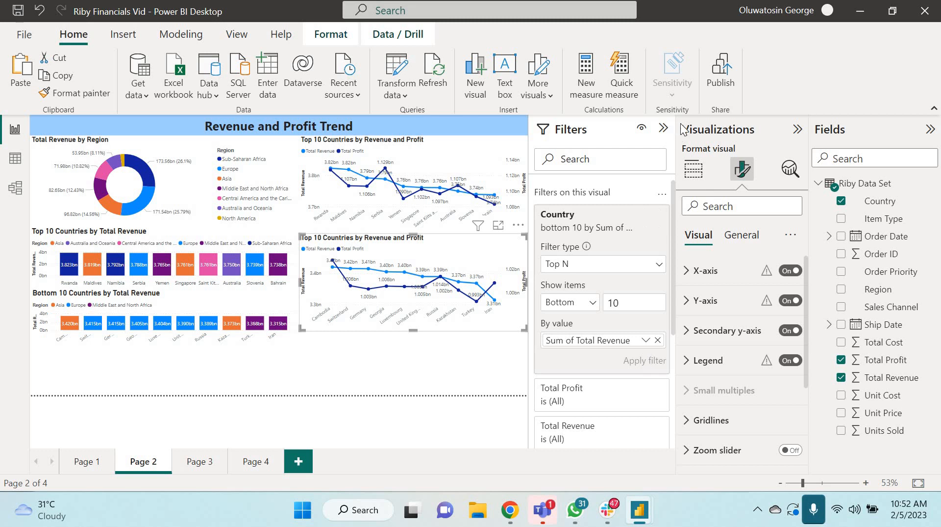
pyautogui.click(665, 129)
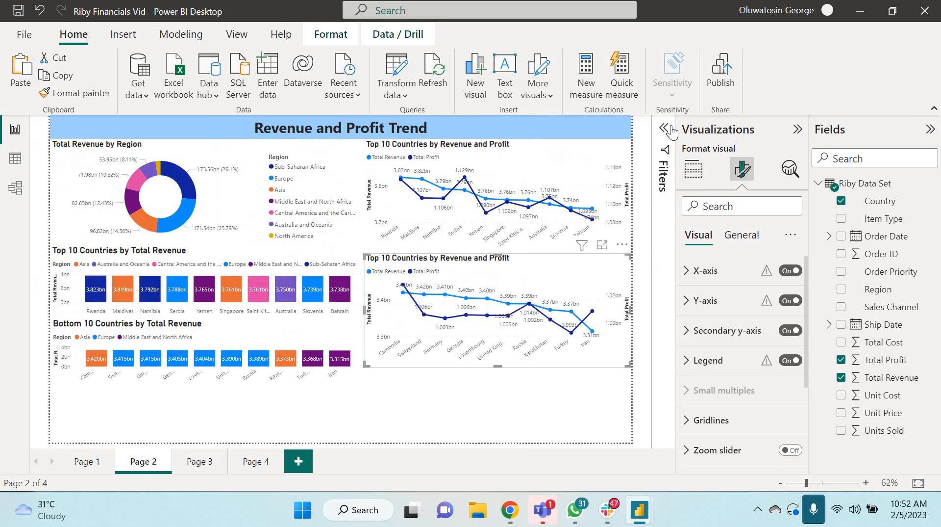
pyautogui.click(798, 130)
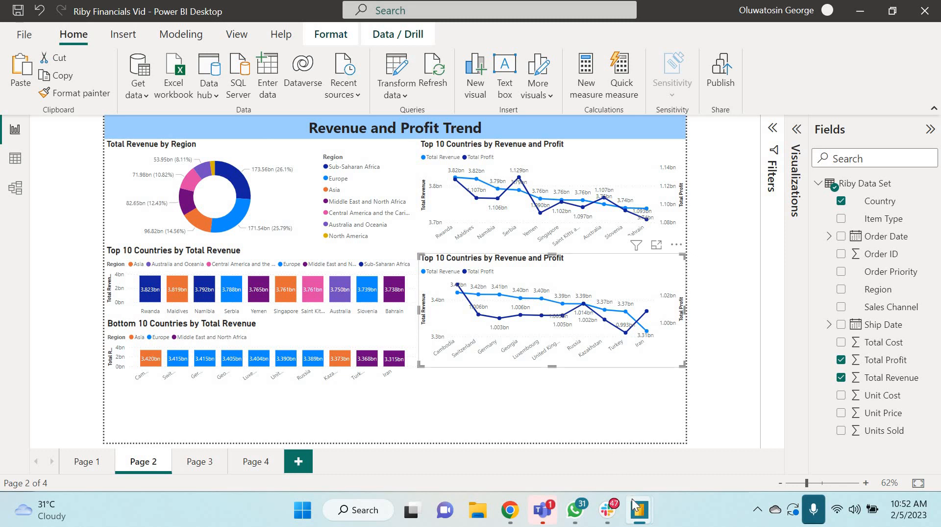
# Make the Bottom 10 Countries by Total Revenue chart slightly taller and shift the copied line chart slightly down.
pyautogui.moveTo(637, 515)
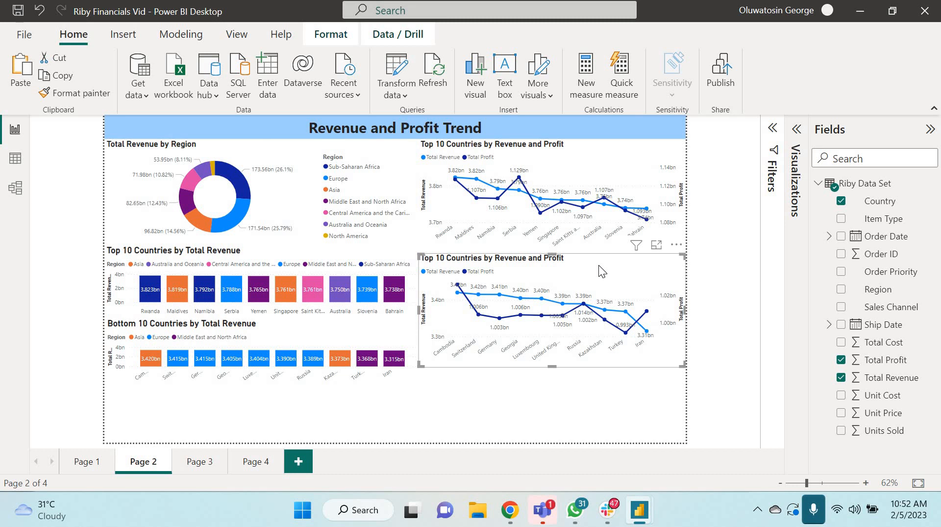
pyautogui.click(372, 331)
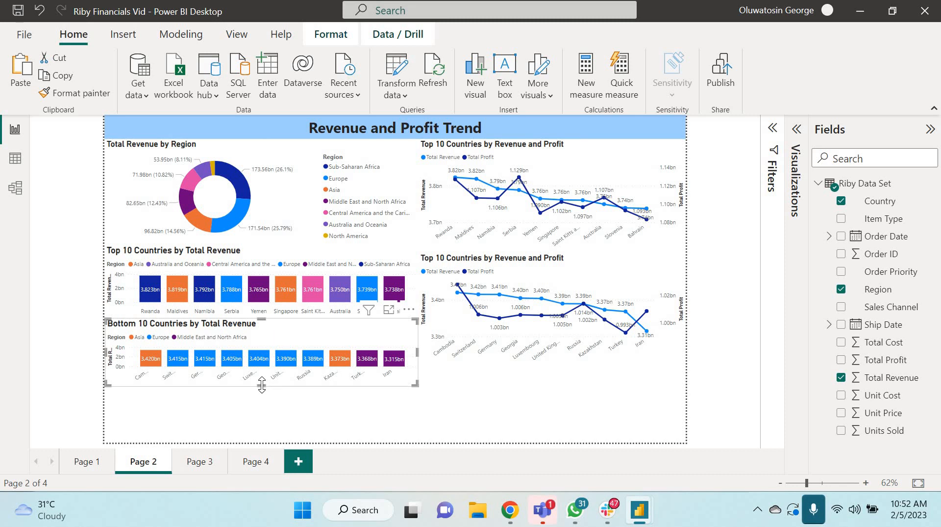
pyautogui.moveTo(261, 384)
pyautogui.mouseDown()
pyautogui.moveTo(263, 375)
pyautogui.moveTo(260, 387)
pyautogui.mouseUp()
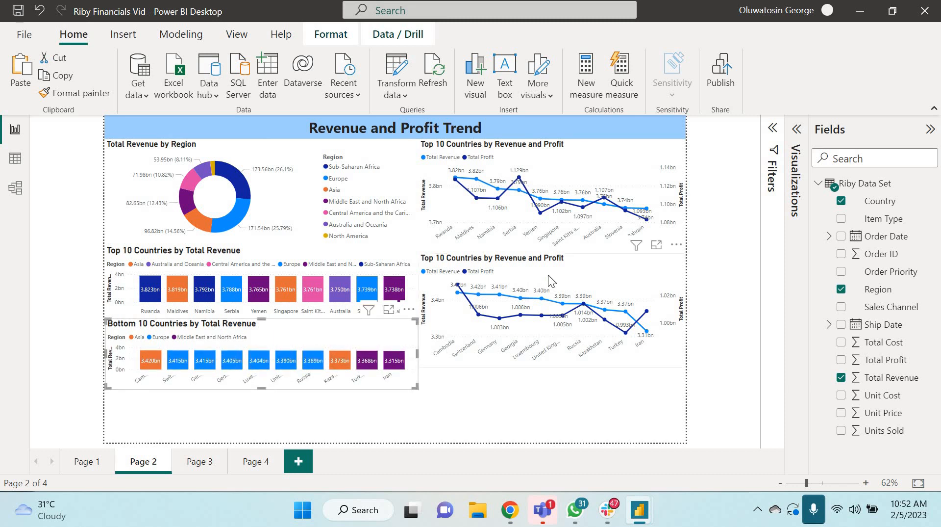
pyautogui.moveTo(630, 267); pyautogui.dragTo(630, 286)
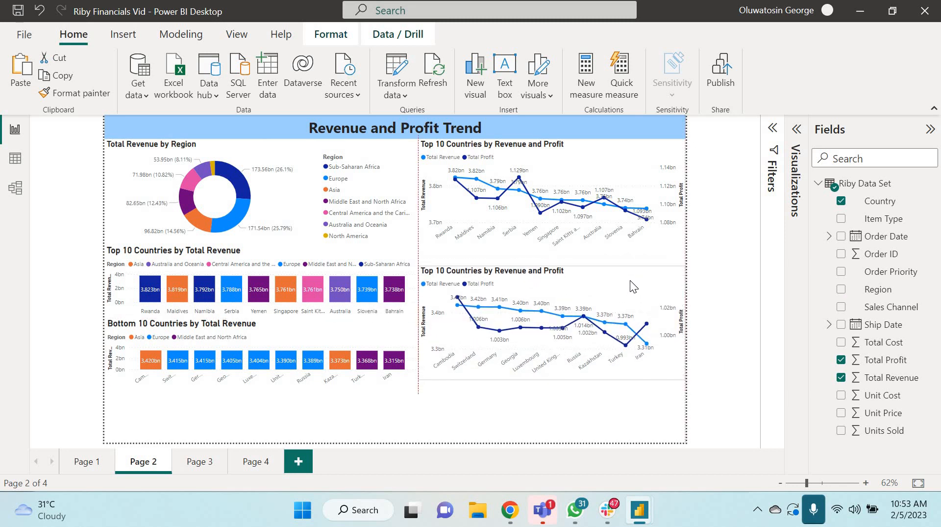
pyautogui.click(362, 405)
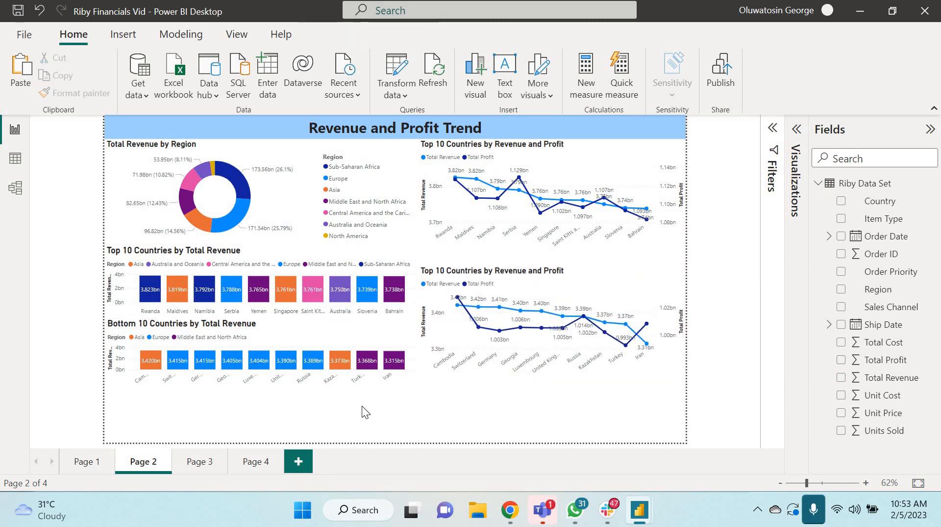
# Add a text box and fit it across the full page width in the empty strip beneath the charts.
pyautogui.click(508, 81)
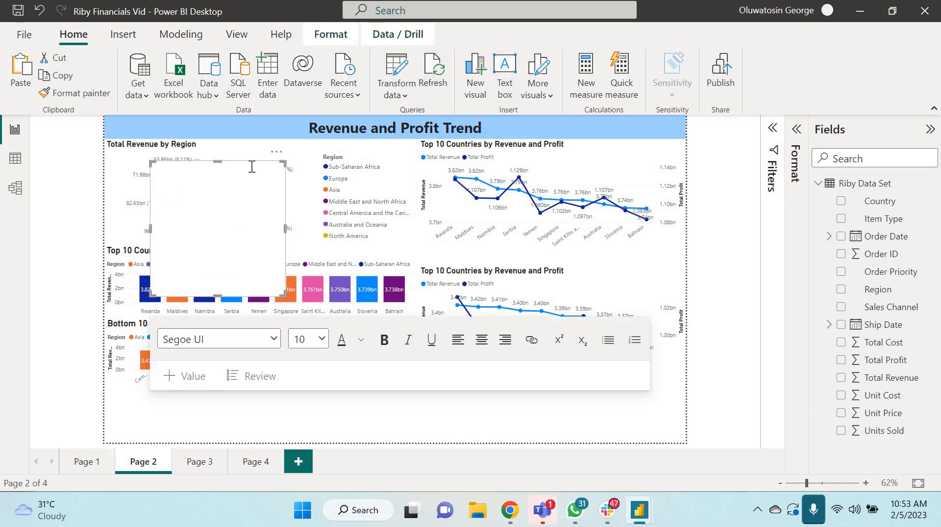
pyautogui.moveTo(225, 164); pyautogui.dragTo(211, 240)
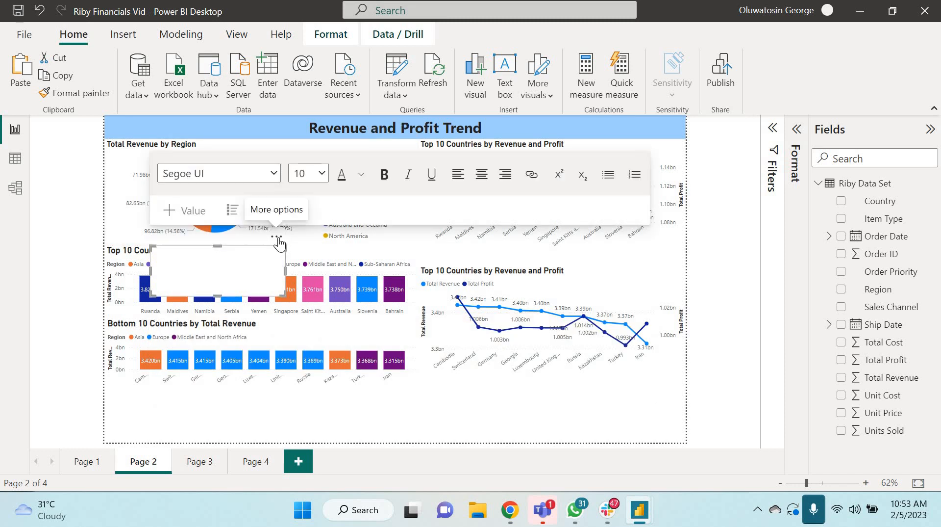
pyautogui.moveTo(278, 237); pyautogui.dragTo(693, 414)
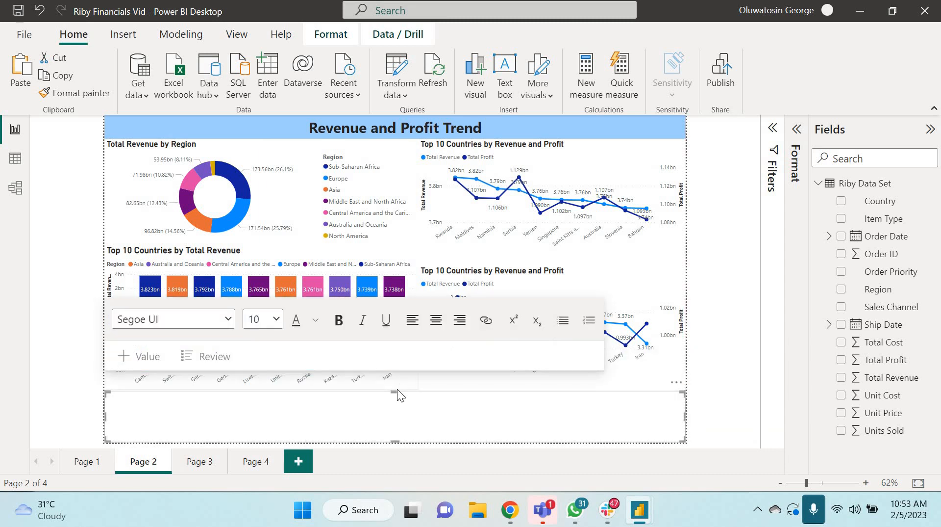
# Copy the whole INSIGHTS paragraph from Page 4 into the empty text box on Page 2 and save the report.
pyautogui.click(238, 466)
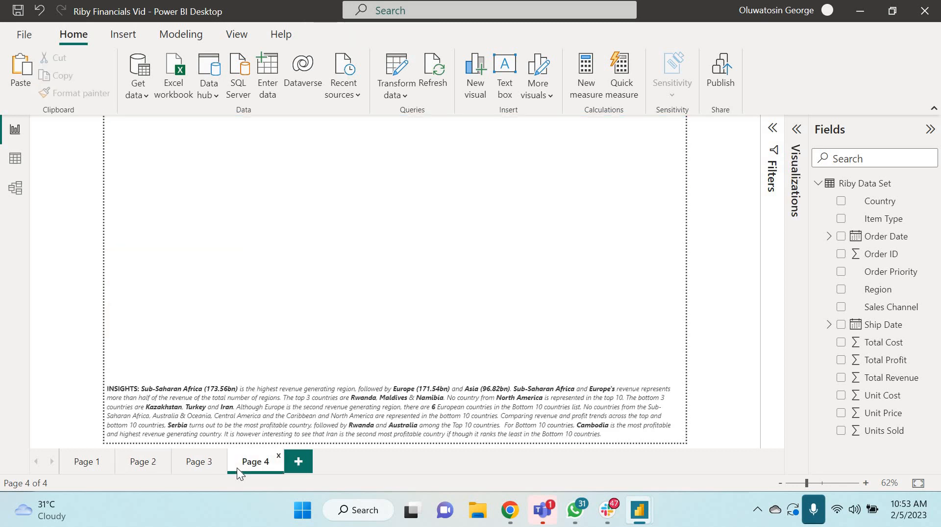
pyautogui.tripleClick(307, 402)
pyautogui.hotkey('ctrl', 'c')
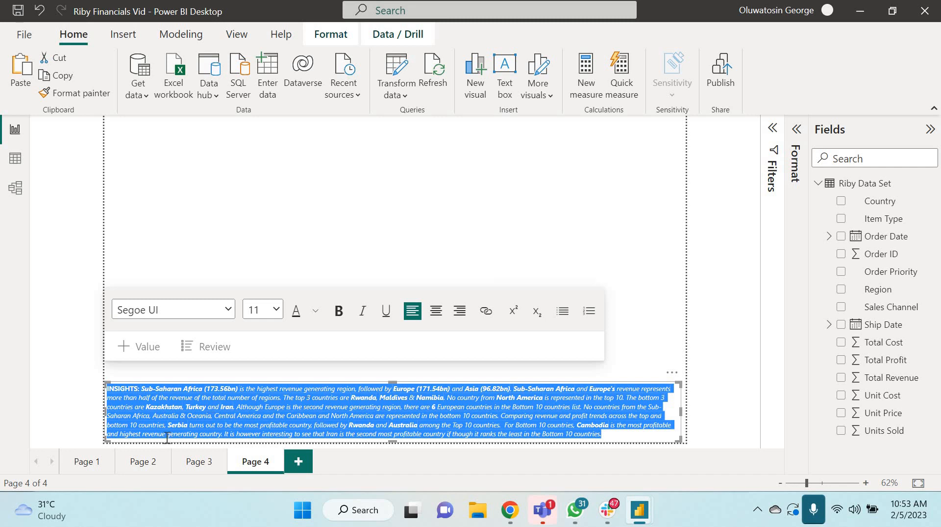
pyautogui.click(140, 468)
pyautogui.click(137, 466)
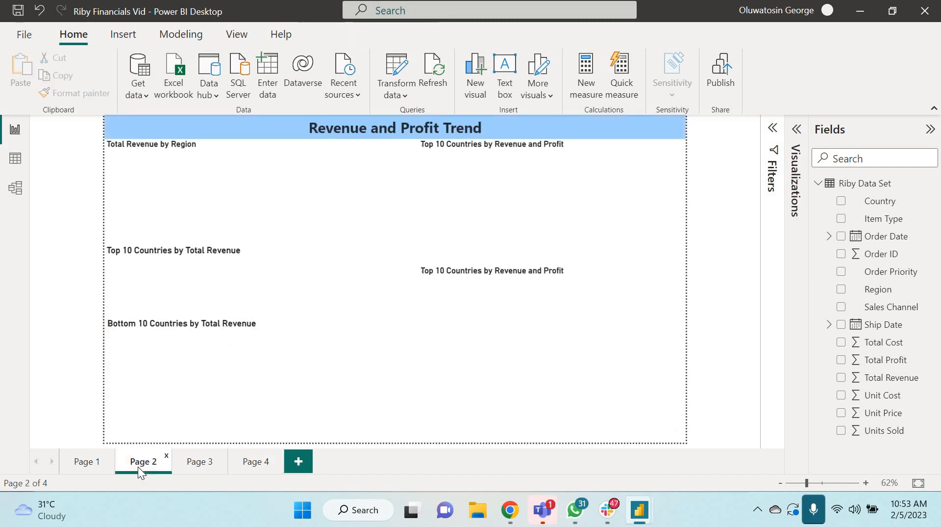
pyautogui.click(247, 405)
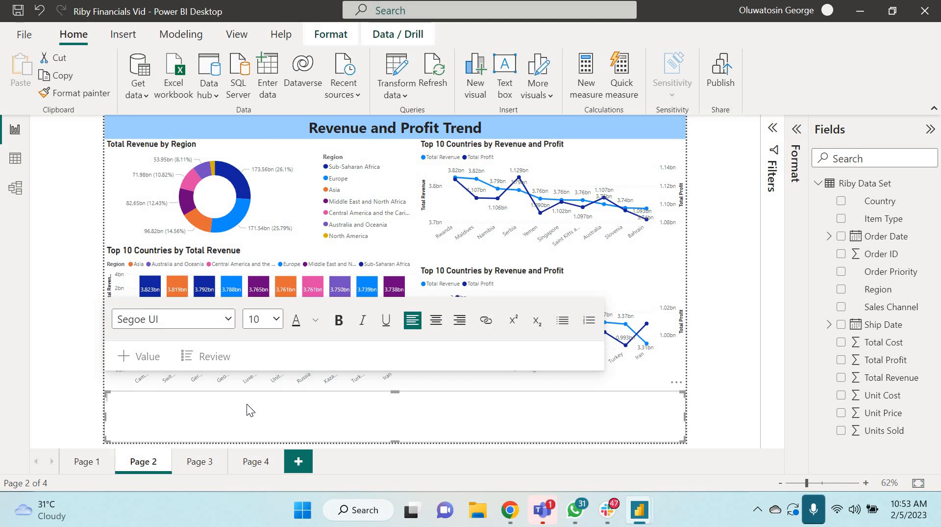
pyautogui.hotkey('ctrl', 'v')
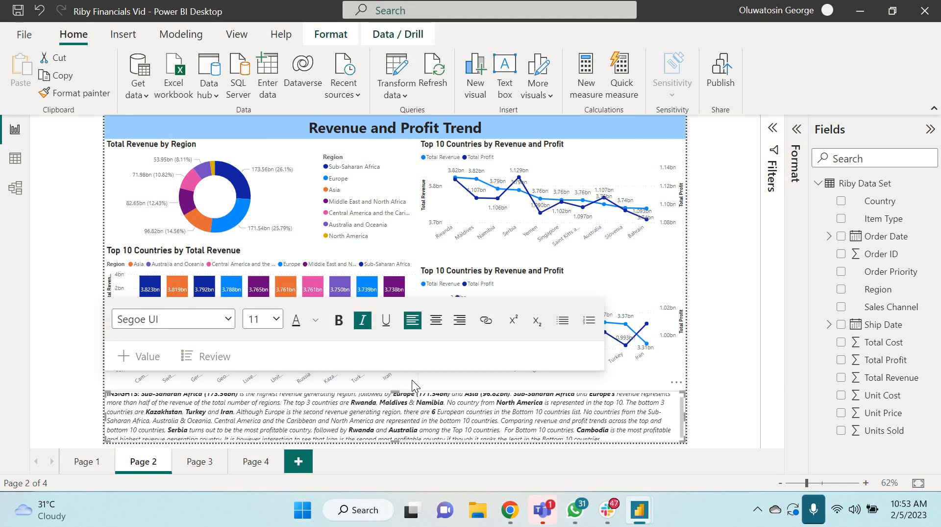
pyautogui.click(19, 14)
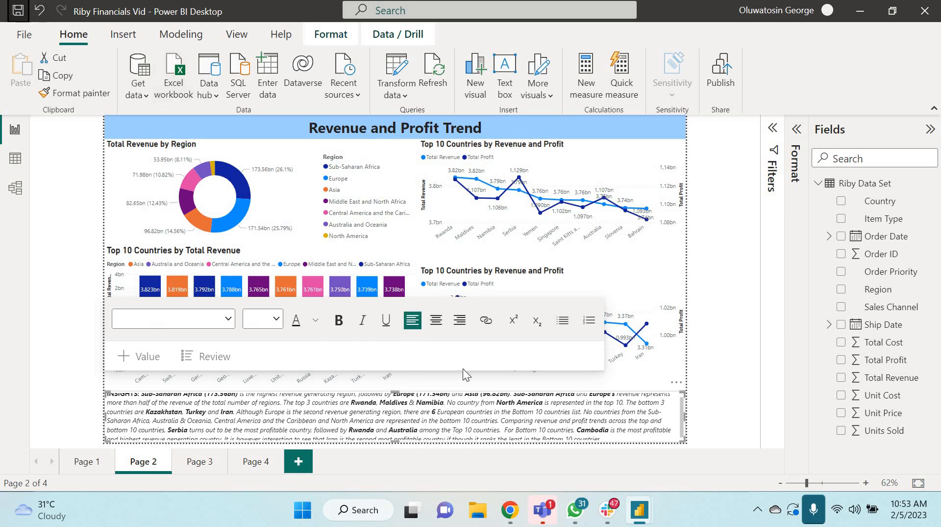
pyautogui.click(455, 384)
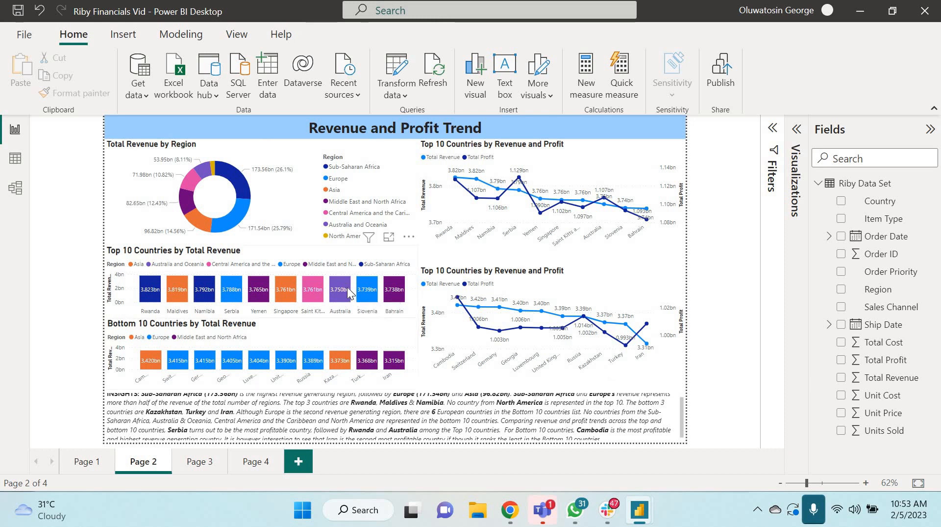
# Shorten the Total Revenue by Region donut slightly and shift both country bar charts and the lower line chart up a little.
pyautogui.click(292, 227)
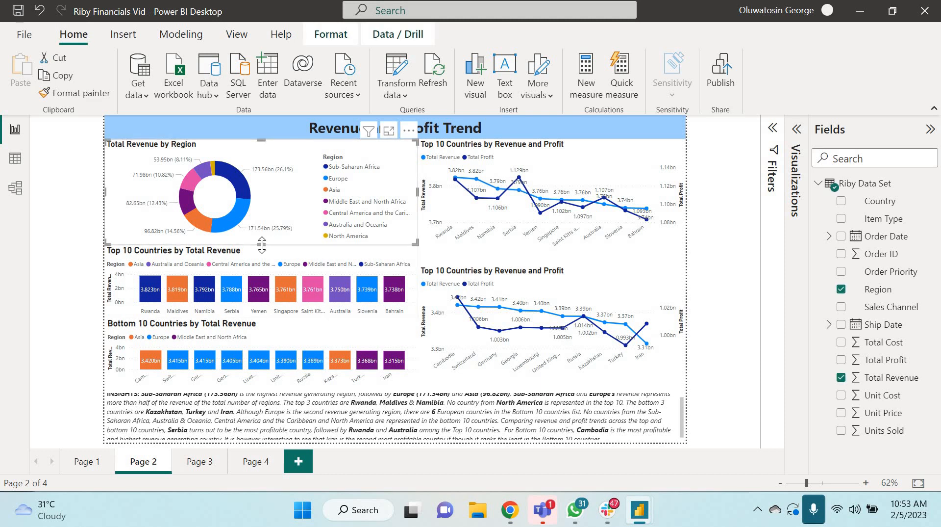
pyautogui.moveTo(262, 245); pyautogui.dragTo(262, 240)
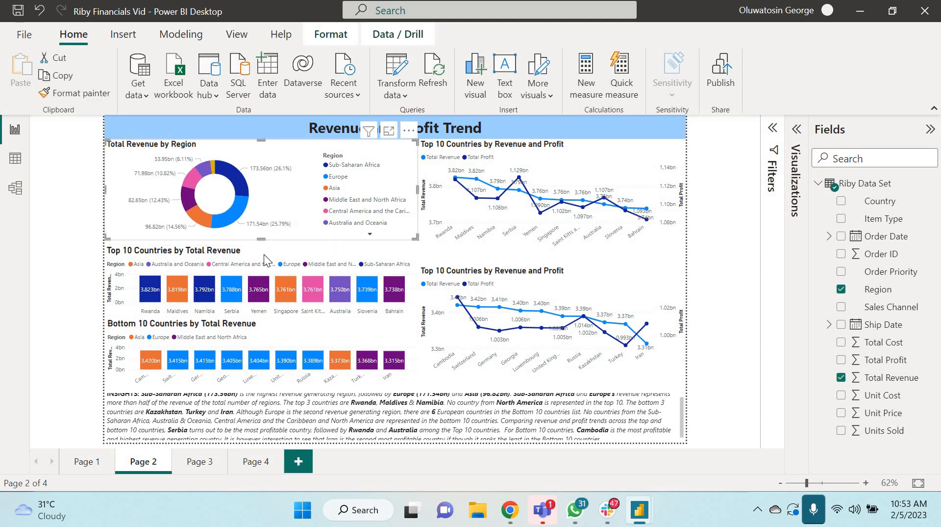
pyautogui.moveTo(265, 249); pyautogui.dragTo(264, 249)
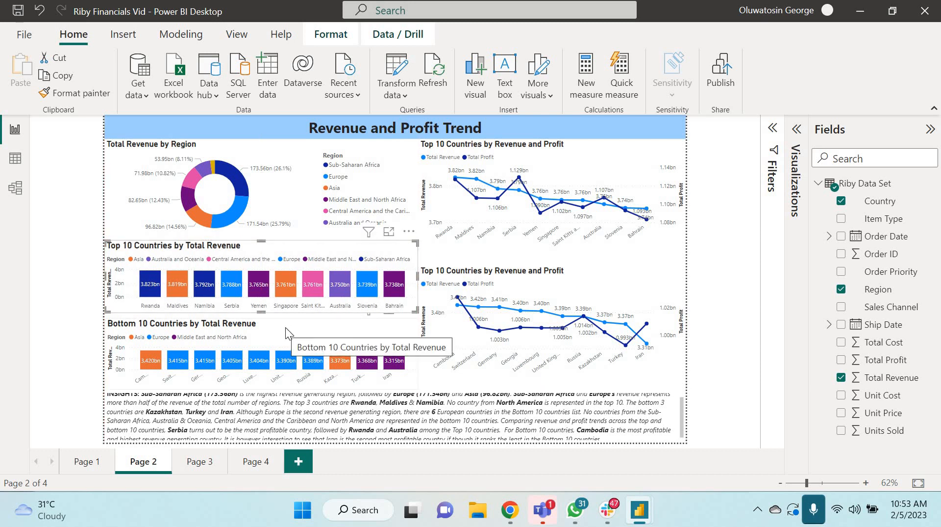
pyautogui.moveTo(286, 328); pyautogui.dragTo(285, 322)
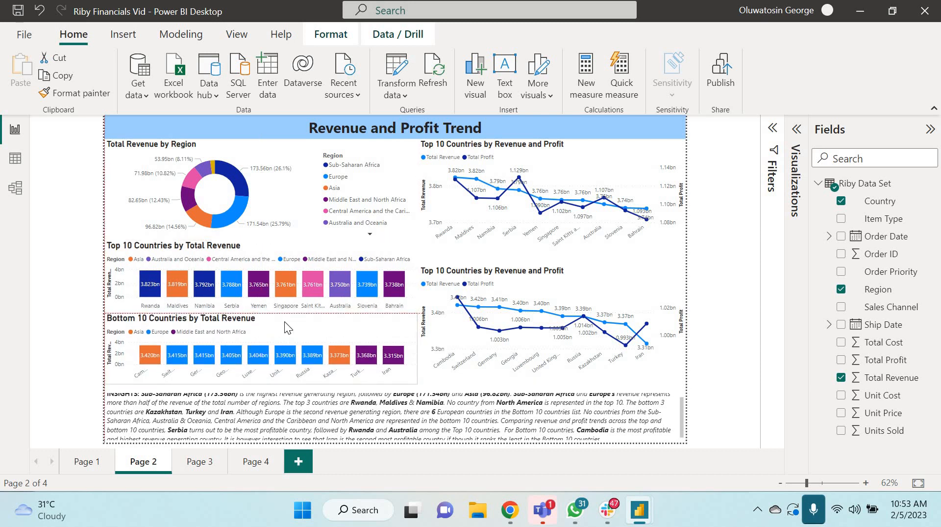
pyautogui.click(592, 254)
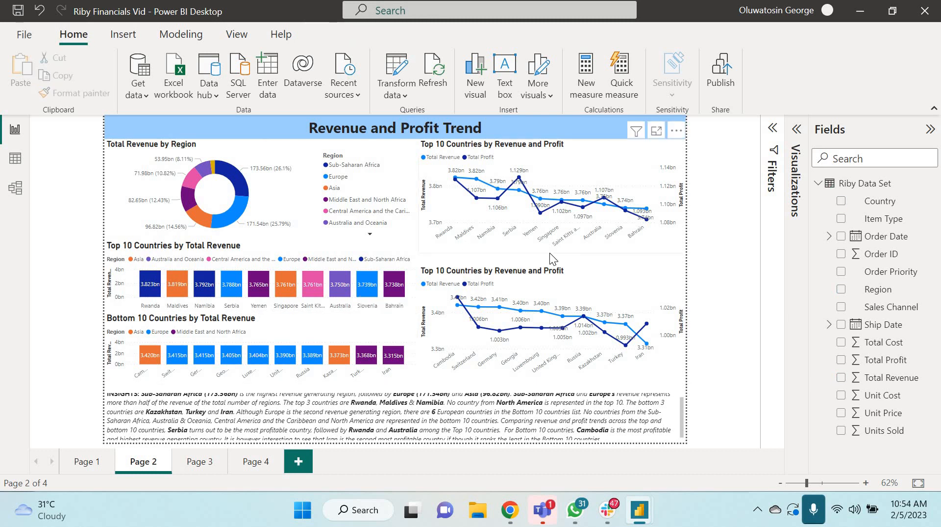
pyautogui.click(592, 277)
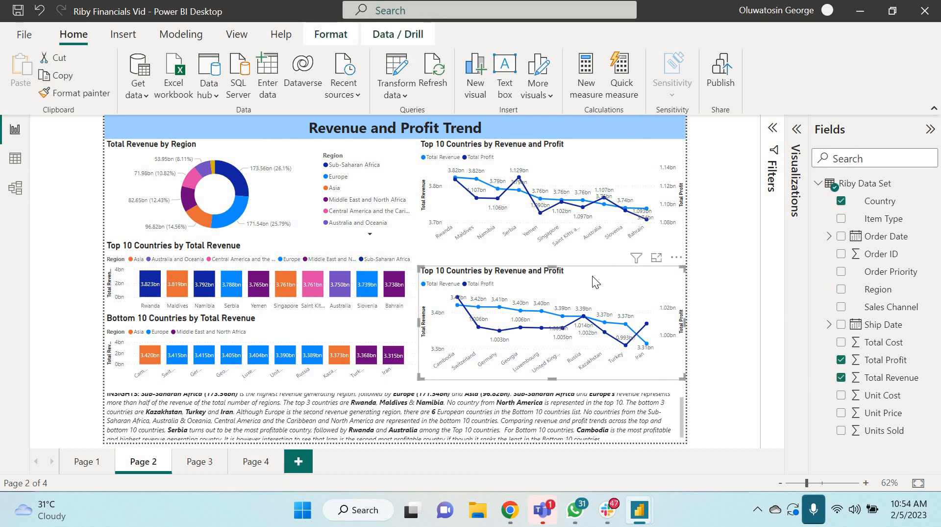
pyautogui.moveTo(593, 276); pyautogui.dragTo(591, 271)
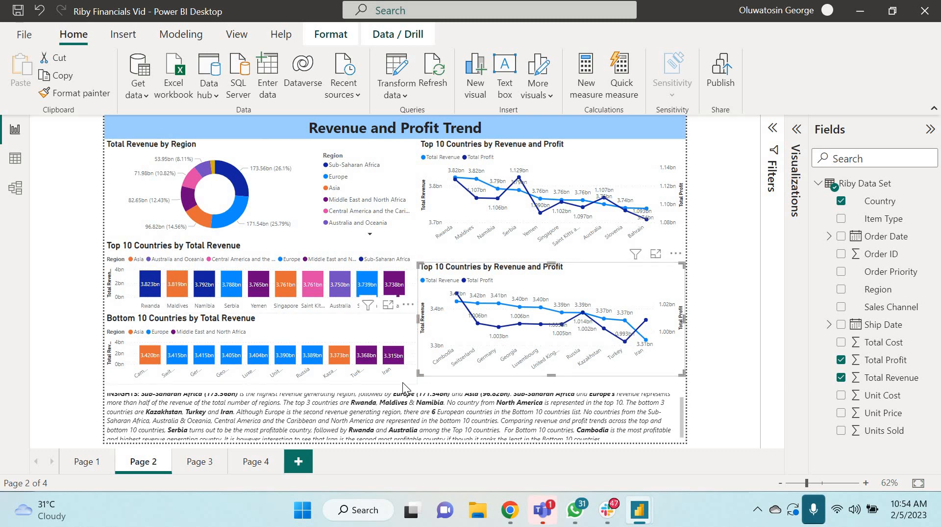
# Extend the upper edge of the insights text box until the whole paragraph fits.
pyautogui.click(421, 405)
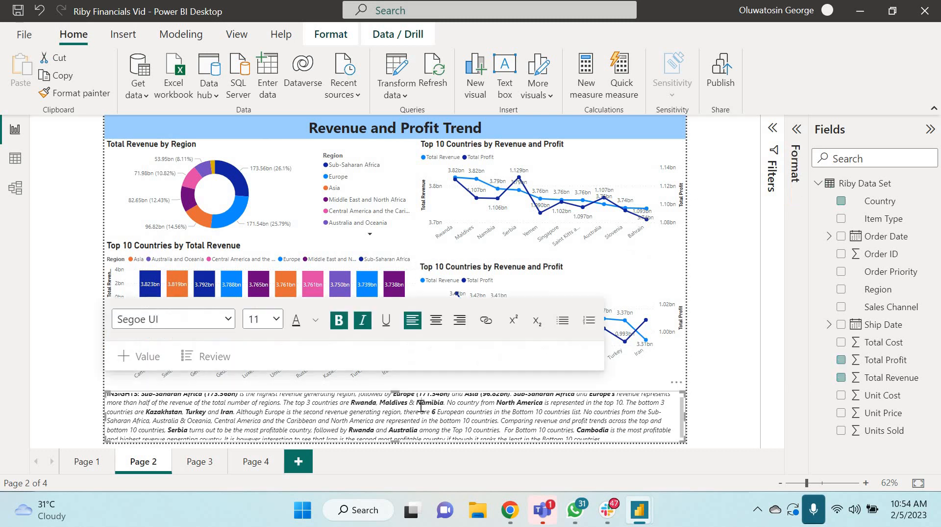
pyautogui.click(397, 392)
pyautogui.click(398, 393)
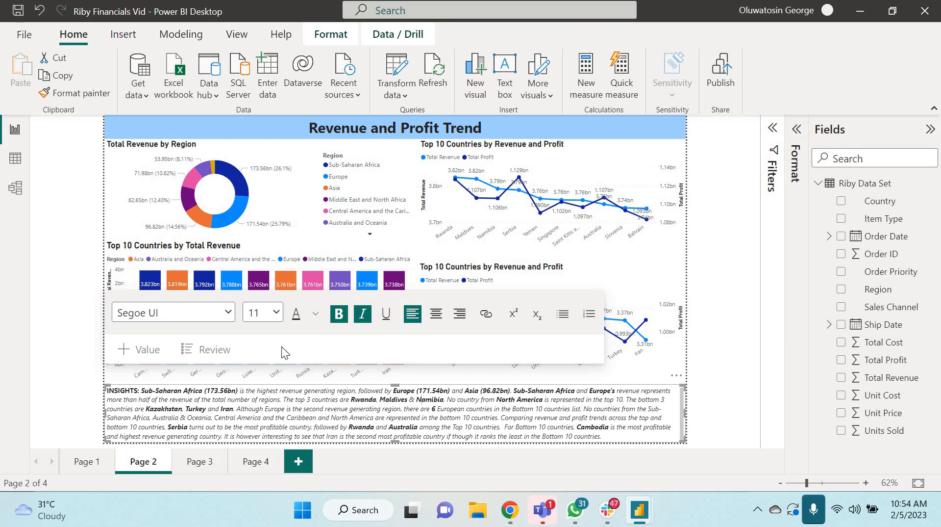
pyautogui.moveTo(284, 171)
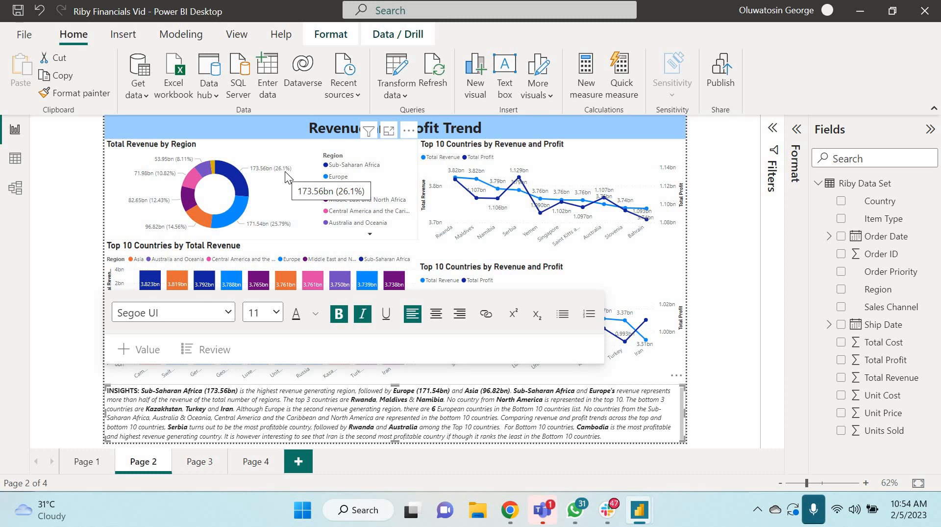
pyautogui.moveTo(262, 228)
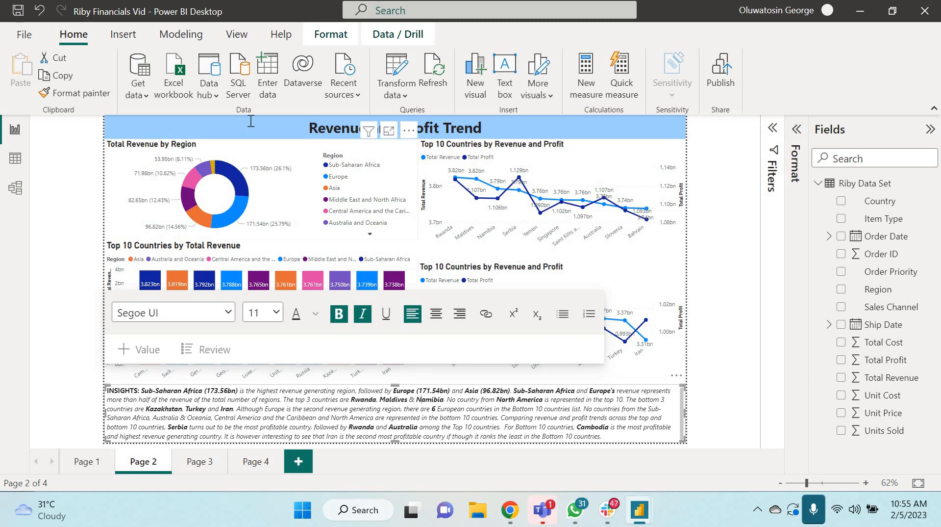
pyautogui.click(231, 149)
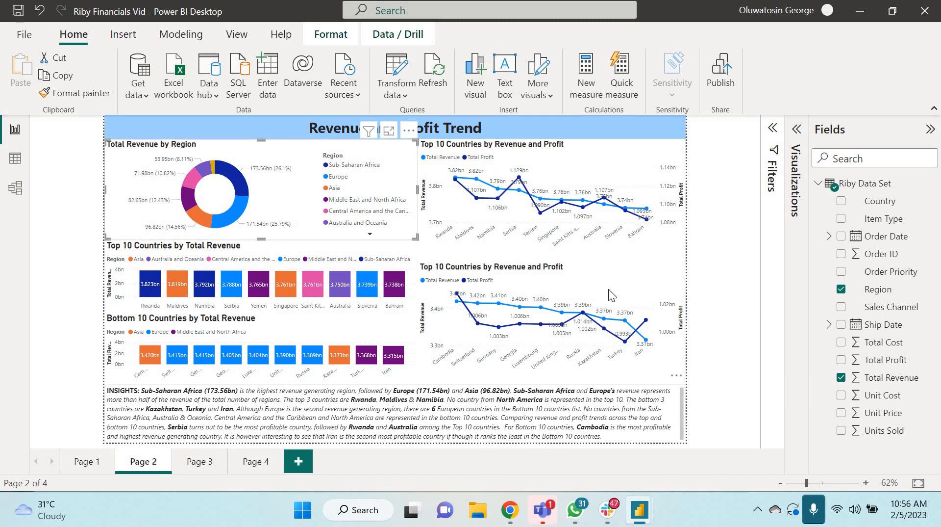
# Change the lower line chart's title to "Bottom 10 Countries by Revenue and Profit".
pyautogui.click(601, 278)
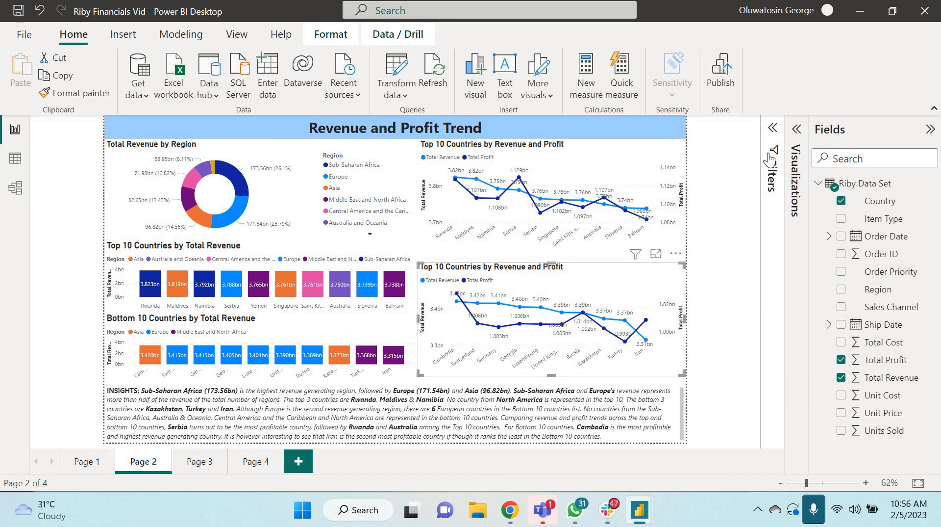
pyautogui.click(798, 131)
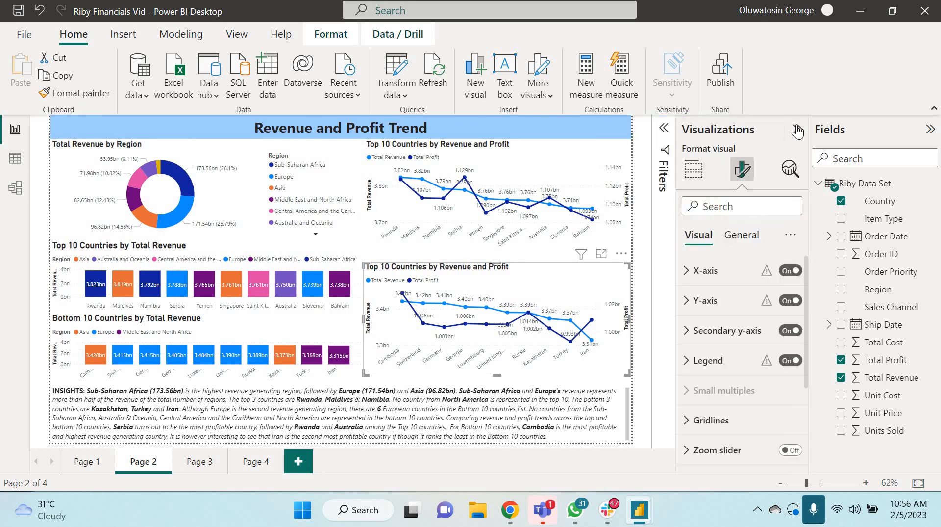
pyautogui.click(740, 240)
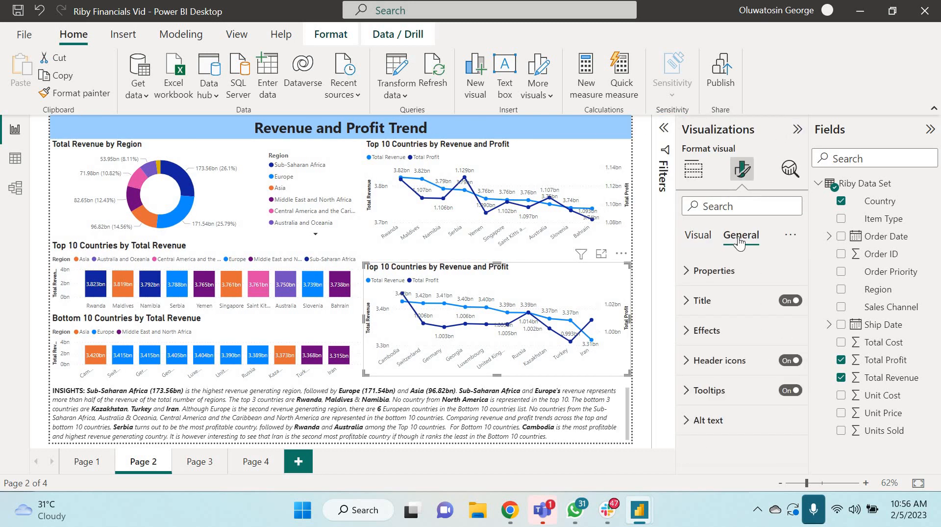
pyautogui.click(686, 302)
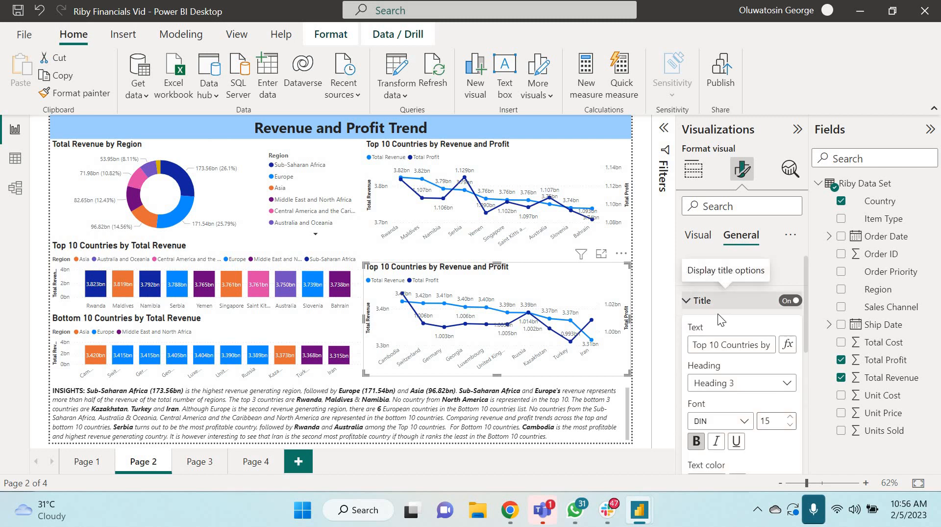
pyautogui.doubleClick(700, 345)
pyautogui.press('BackSpace')
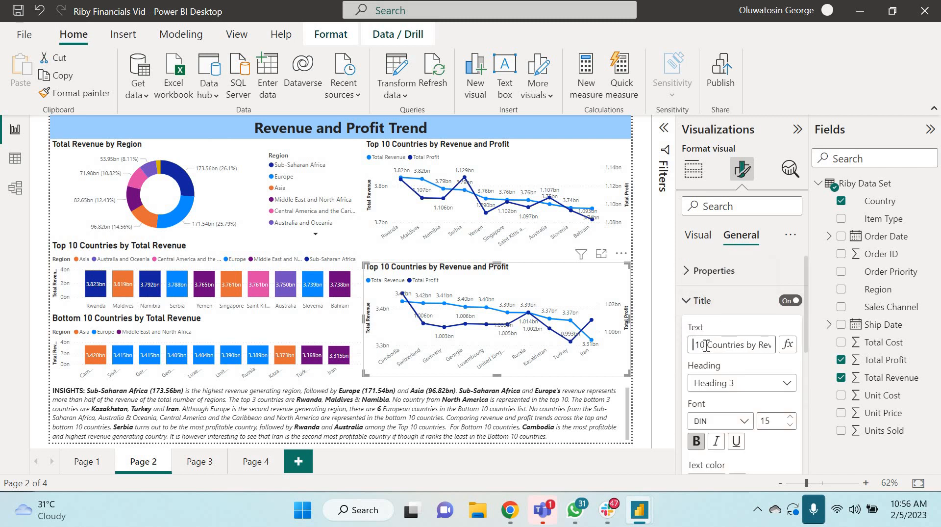
pyautogui.write('Bottom')
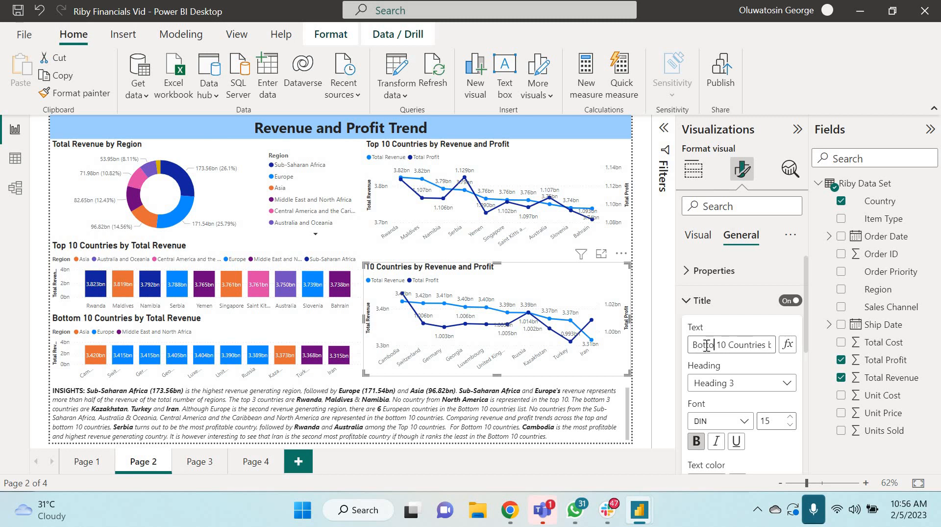
pyautogui.click(590, 414)
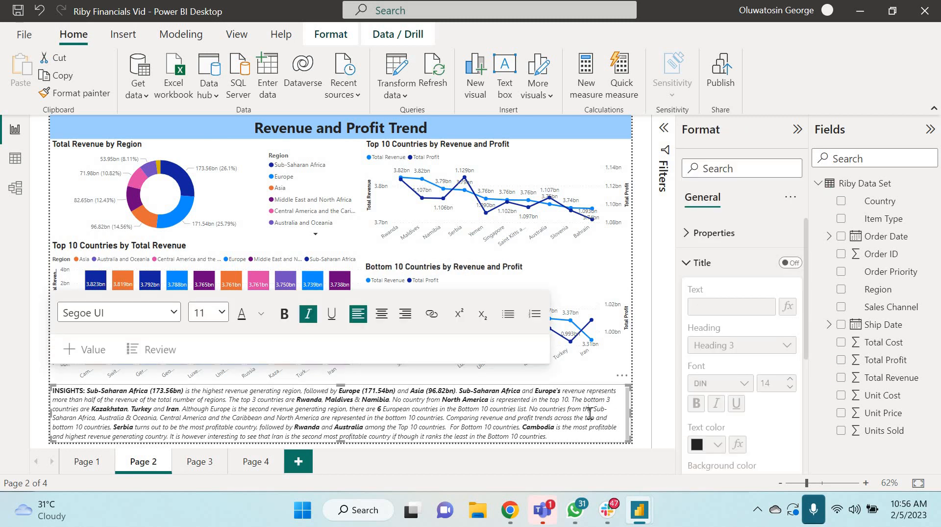